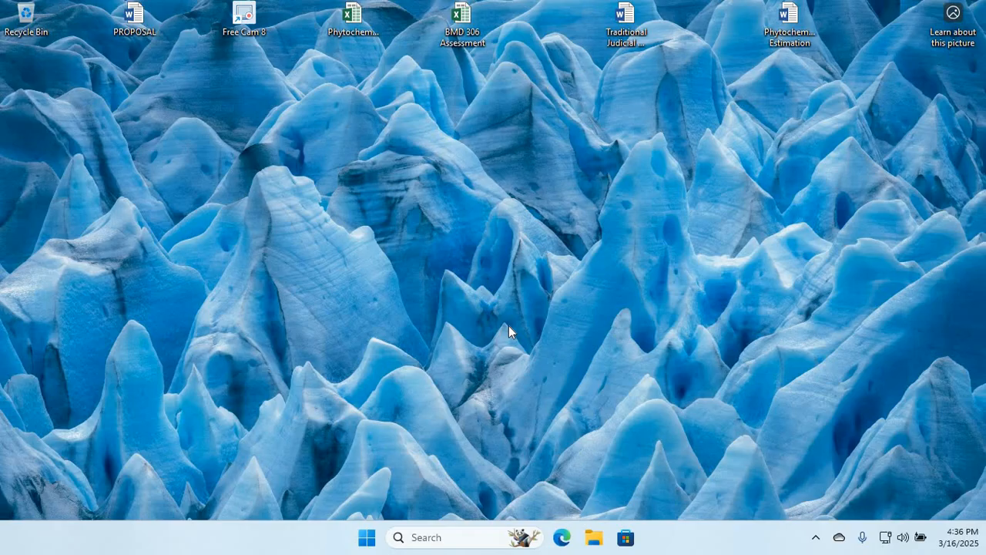
# Open Microsoft Edge and maximize its window
pyautogui.click(562, 540)
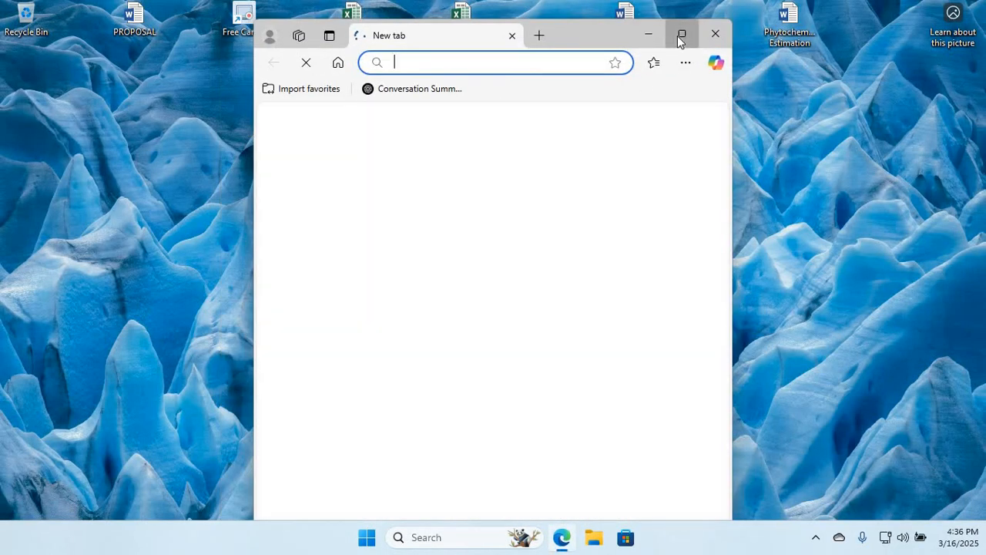
pyautogui.click(682, 34)
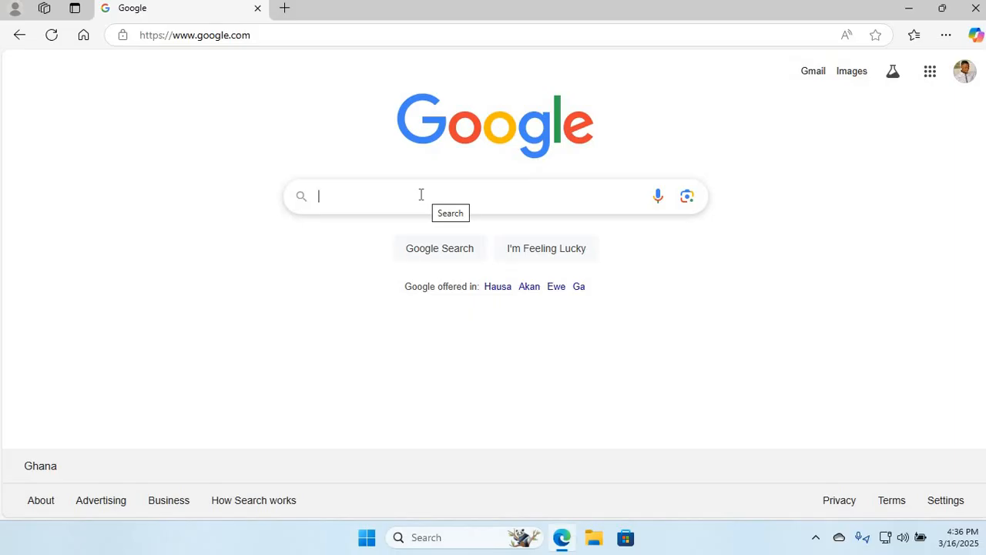
# Search Google for "google form" and open the Google Forms sign-in result, returning to the Google home page at the end
pyautogui.write('g')
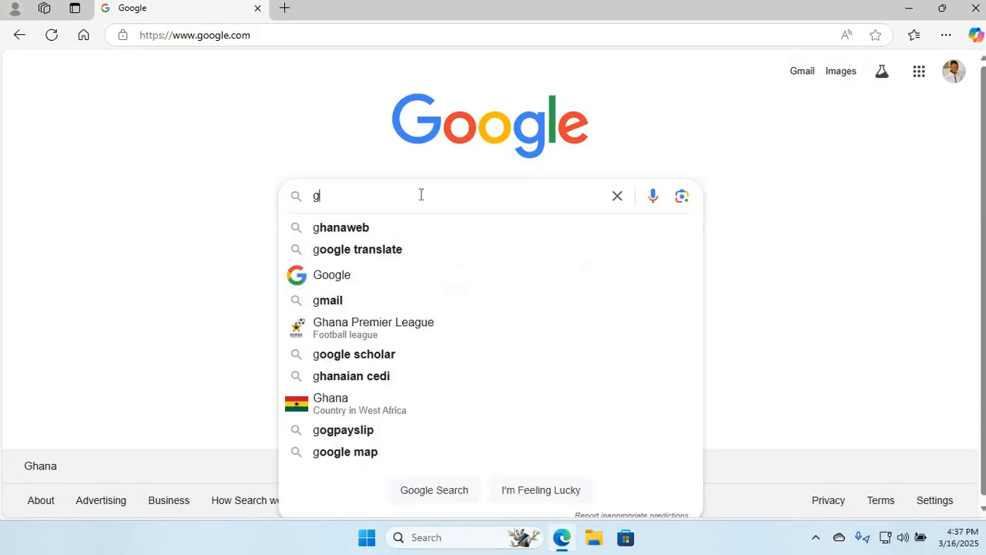
pyautogui.write('oogle')
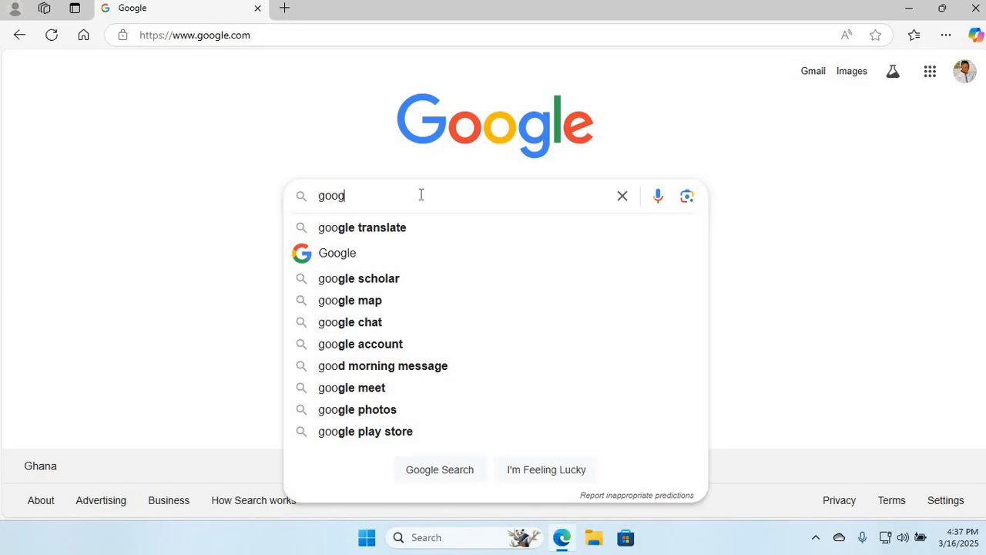
pyautogui.write(' foem')
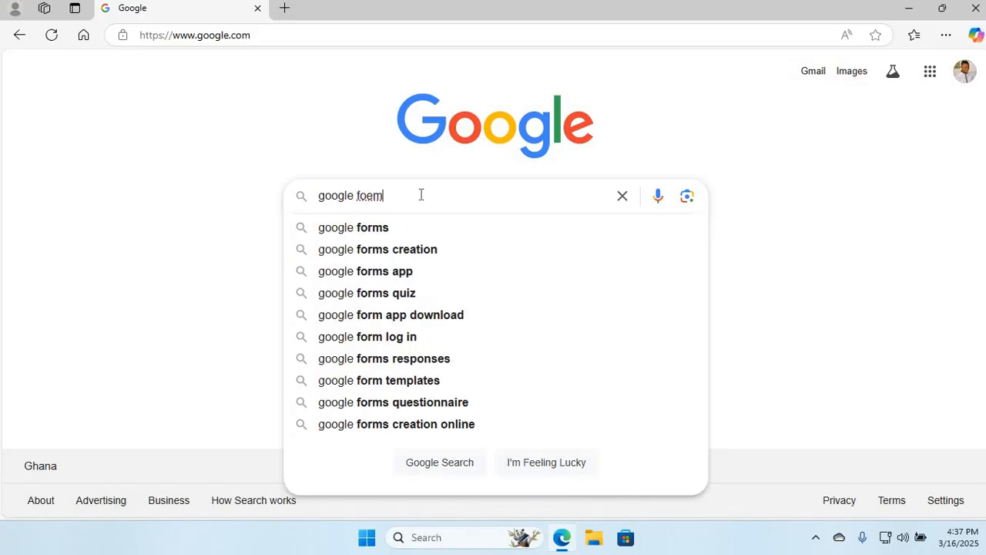
pyautogui.press('BackSpace')
pyautogui.press('BackSpace')
pyautogui.write('rm')
pyautogui.press('Return')
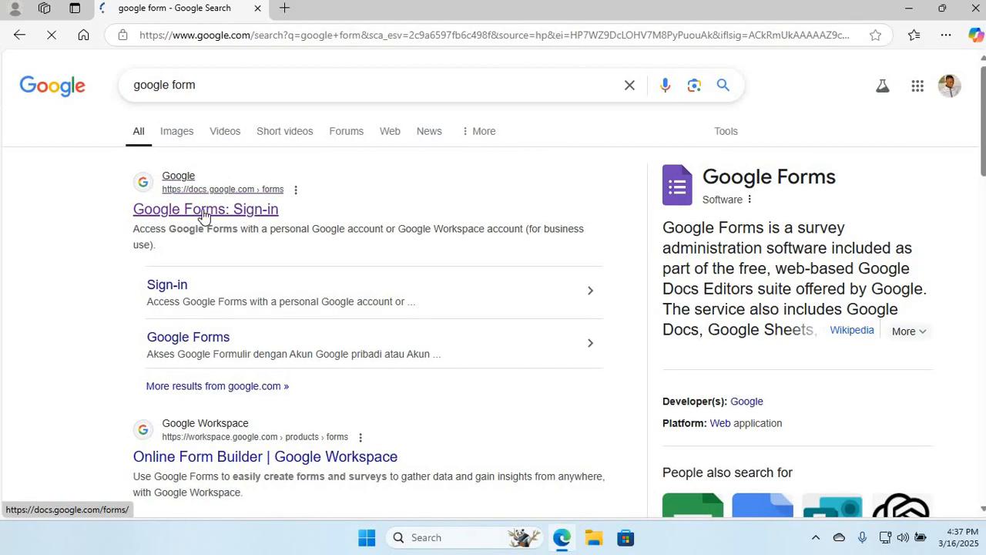
pyautogui.click(204, 215)
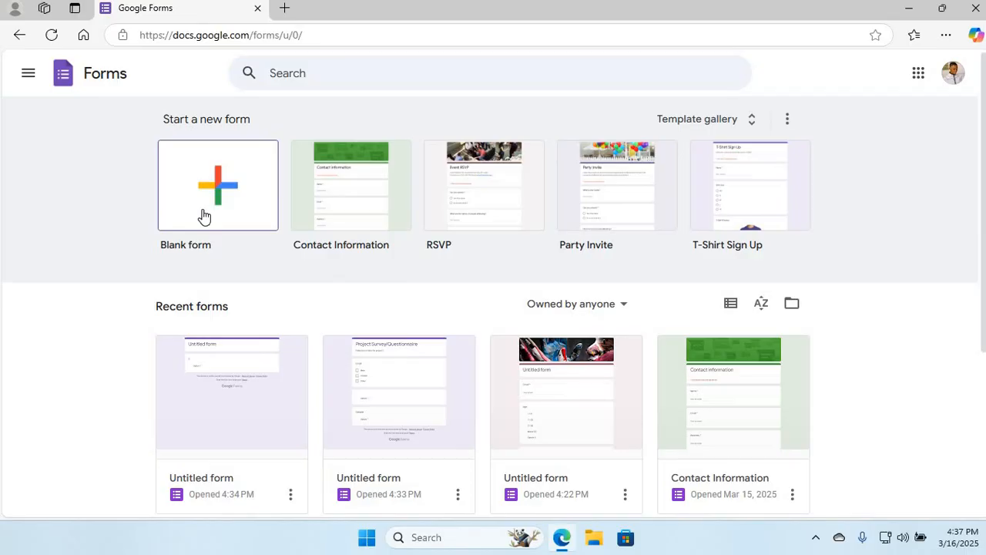
pyautogui.click(20, 36)
pyautogui.click(20, 36)
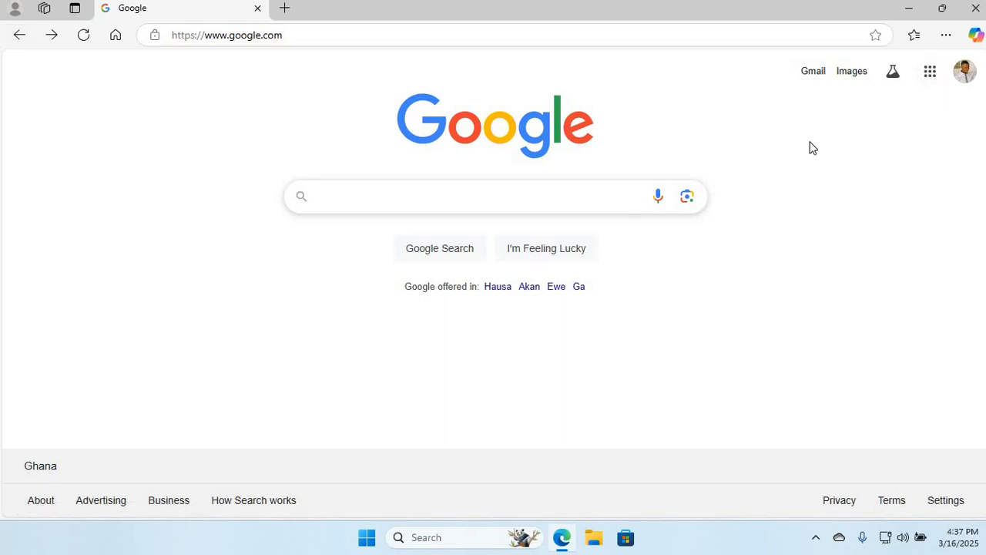
# Open Forms from the list of Google apps on the Google home page
pyautogui.click(929, 77)
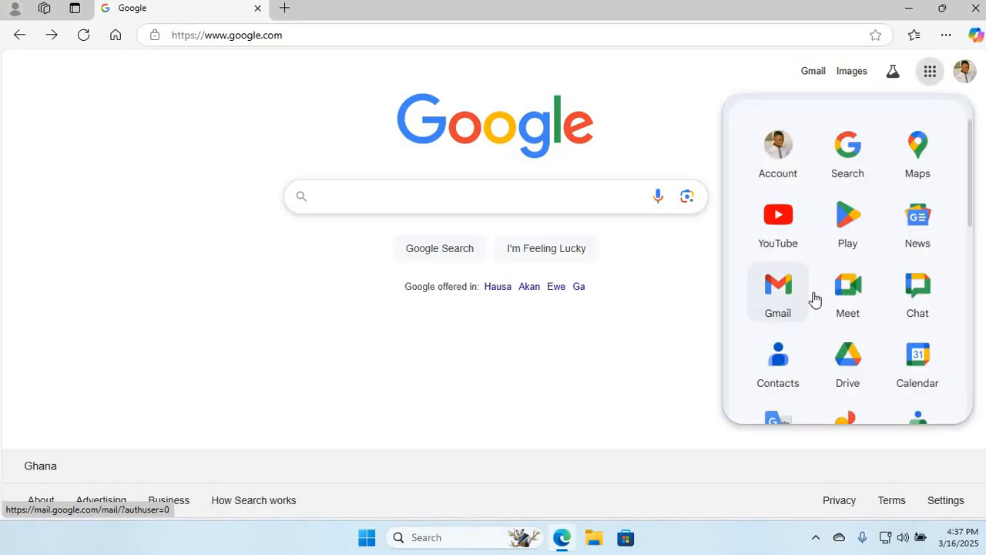
pyautogui.scroll(-3, 864, 285)
pyautogui.scroll(-4, 863, 284)
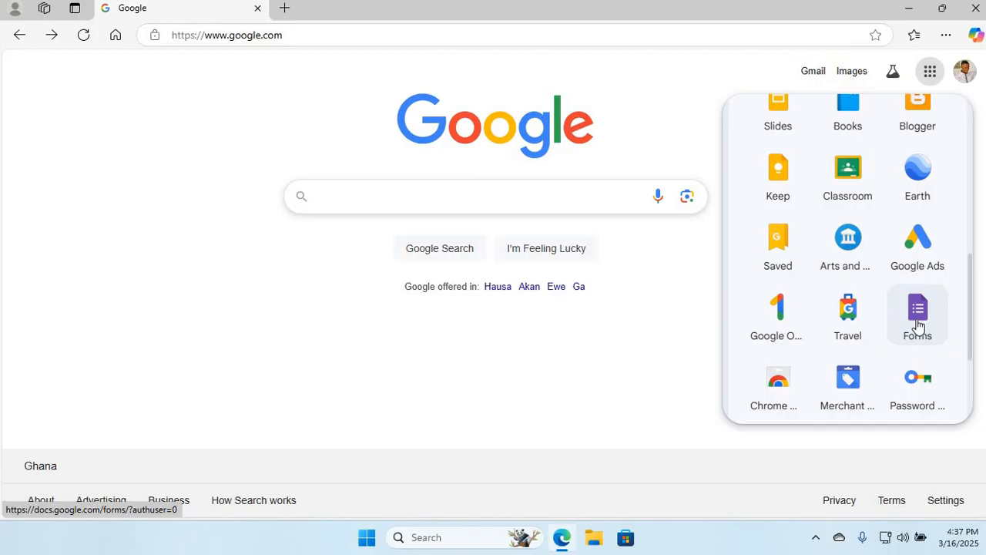
pyautogui.click(918, 326)
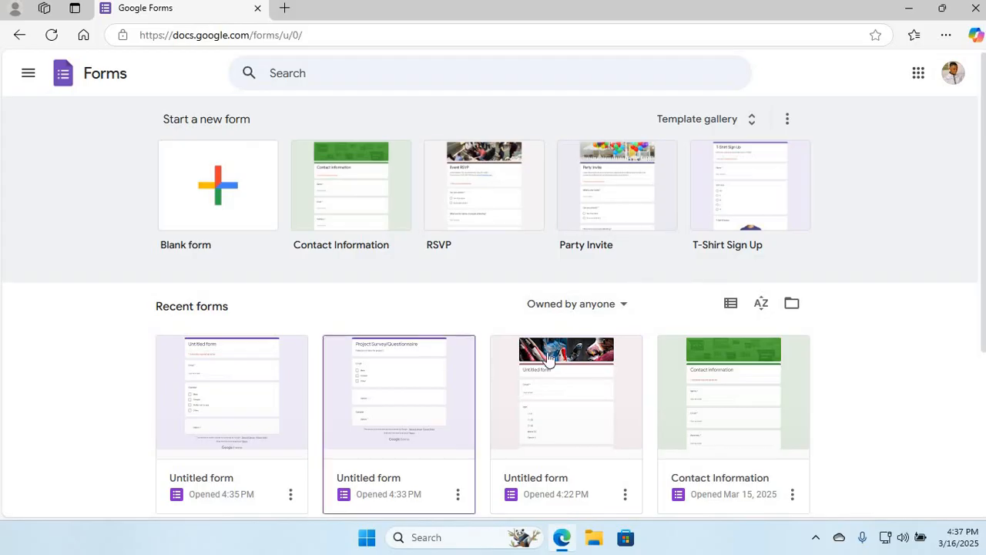
# Create a new blank form
pyautogui.scroll(-1, 444, 396)
pyautogui.scroll(1, 444, 396)
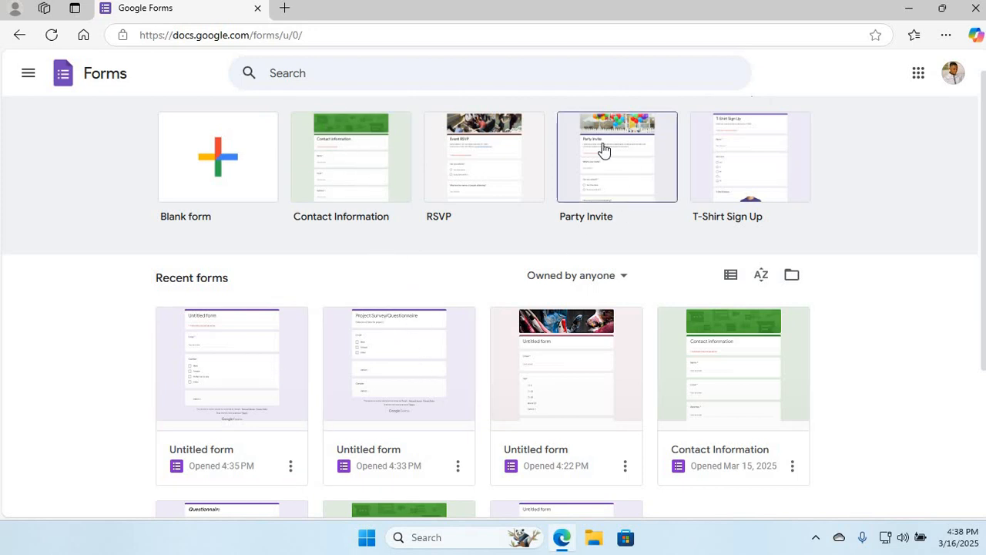
pyautogui.scroll(-3, 677, 300)
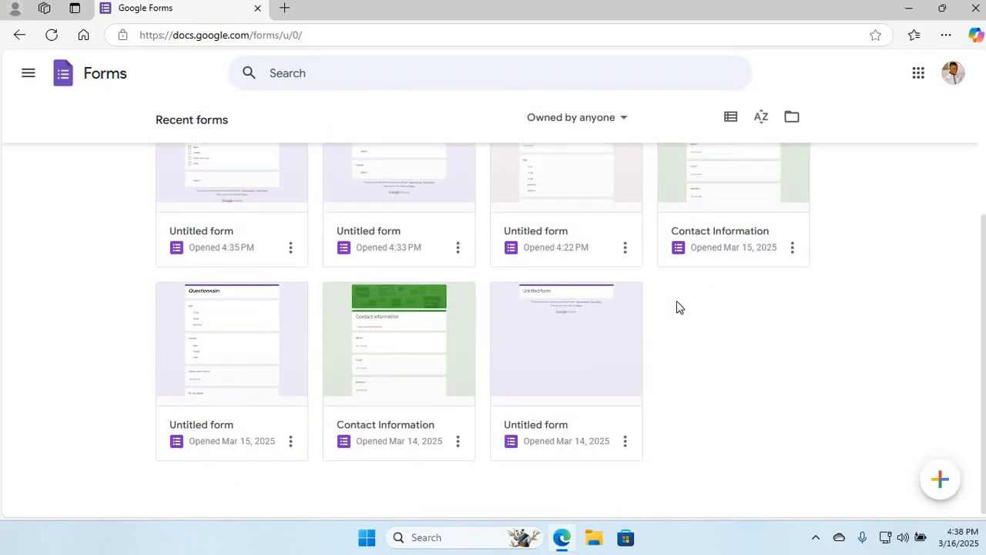
pyautogui.scroll(2, 434, 248)
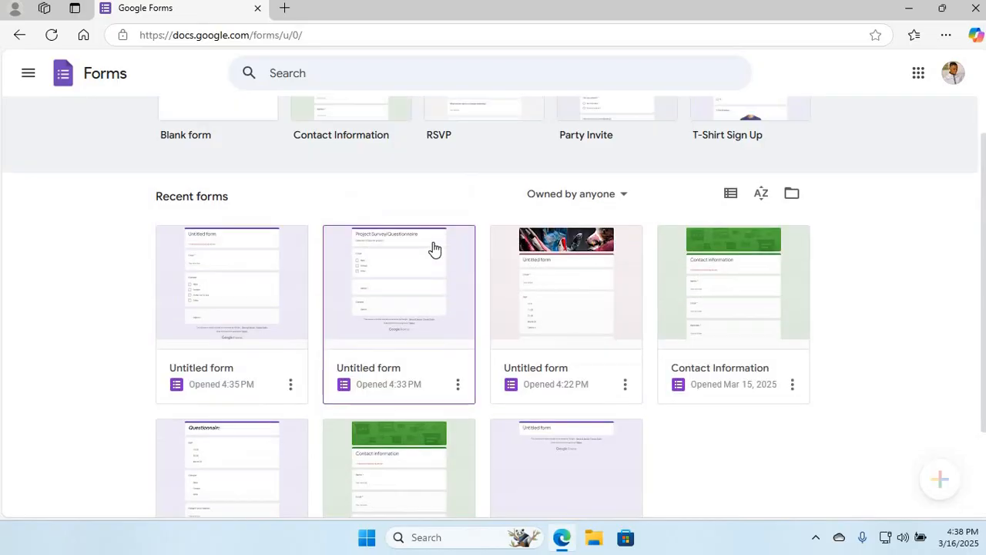
pyautogui.scroll(2, 434, 248)
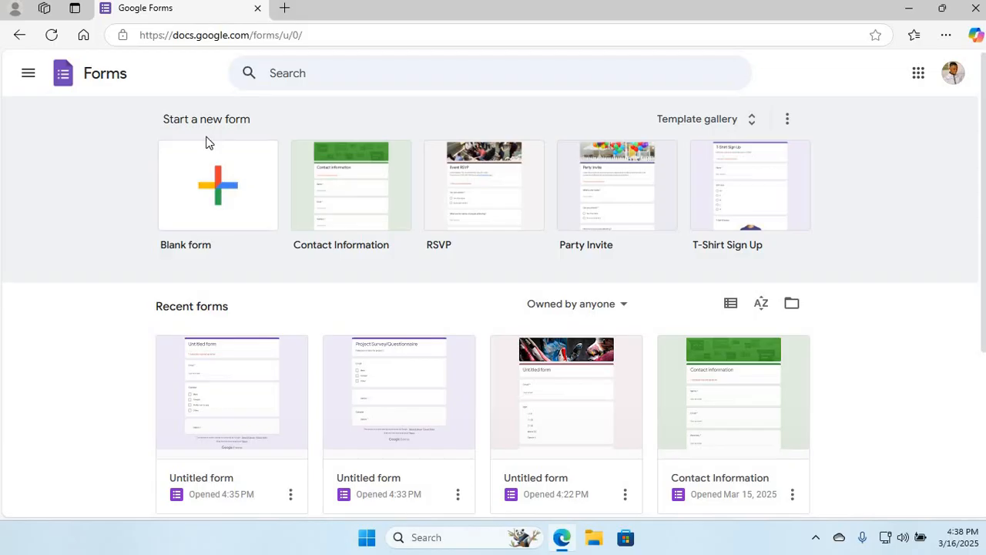
pyautogui.click(170, 171)
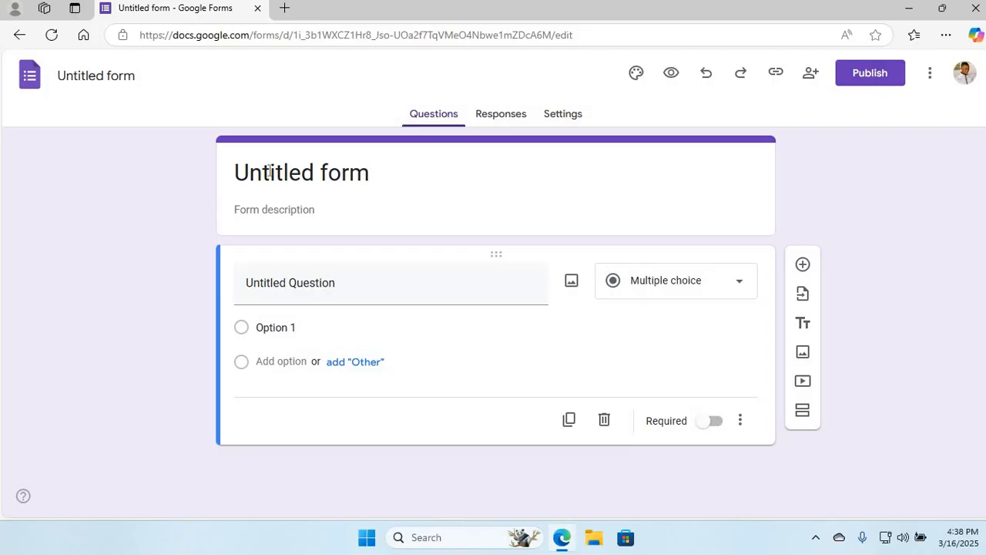
# Replace the form's title with "Project Survey/Questionnaire"
pyautogui.moveTo(234, 172); pyautogui.dragTo(371, 174)
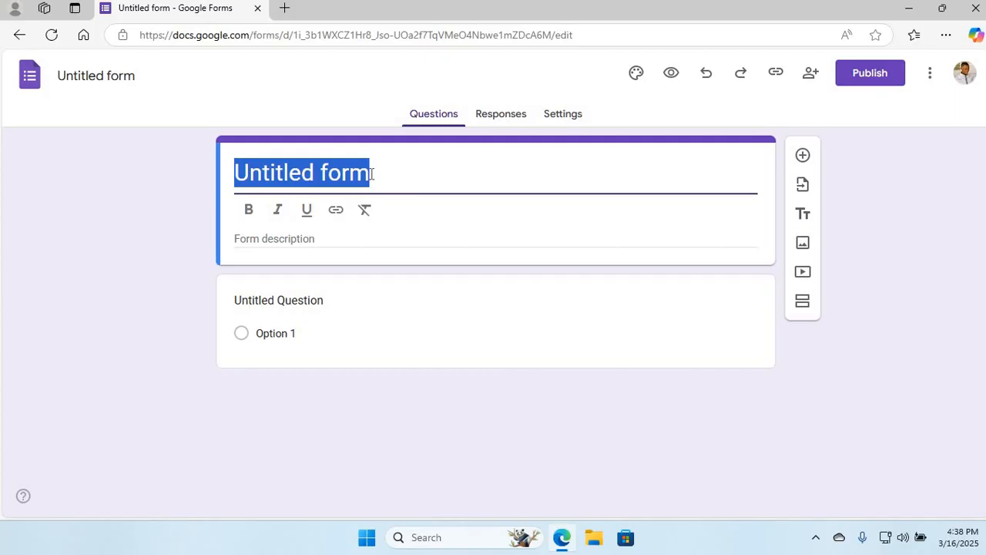
pyautogui.write('P')
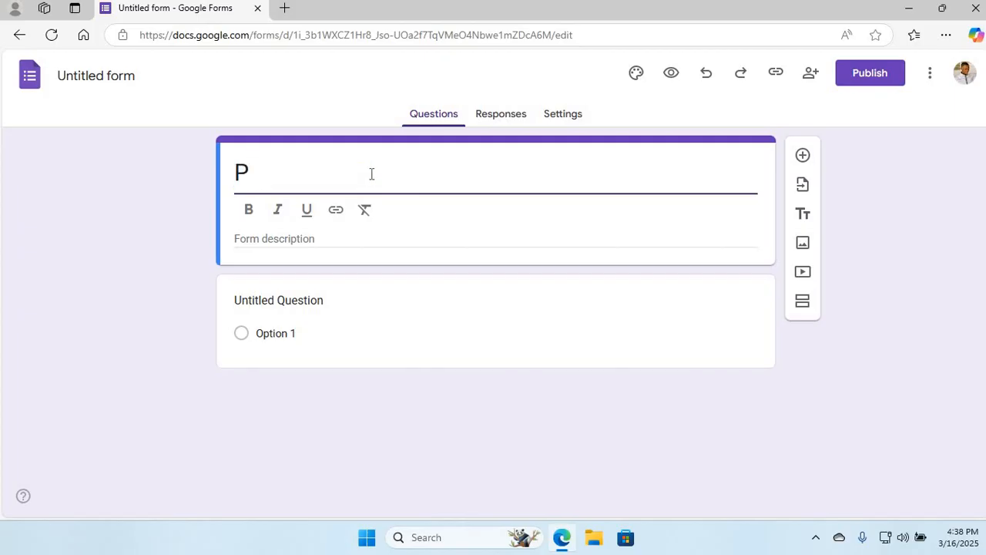
pyautogui.write('roject ')
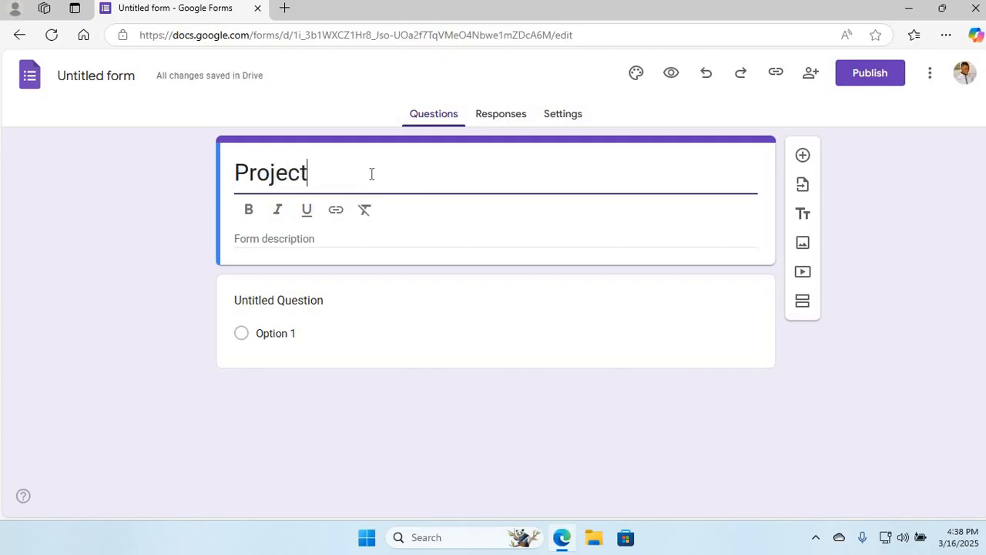
pyautogui.write('Su')
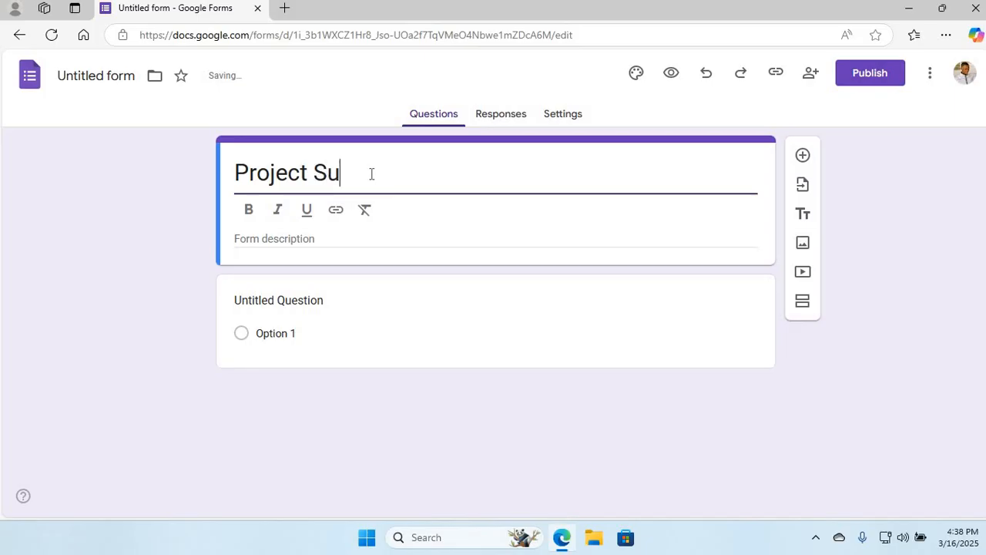
pyautogui.write('rvey/Questionnai')
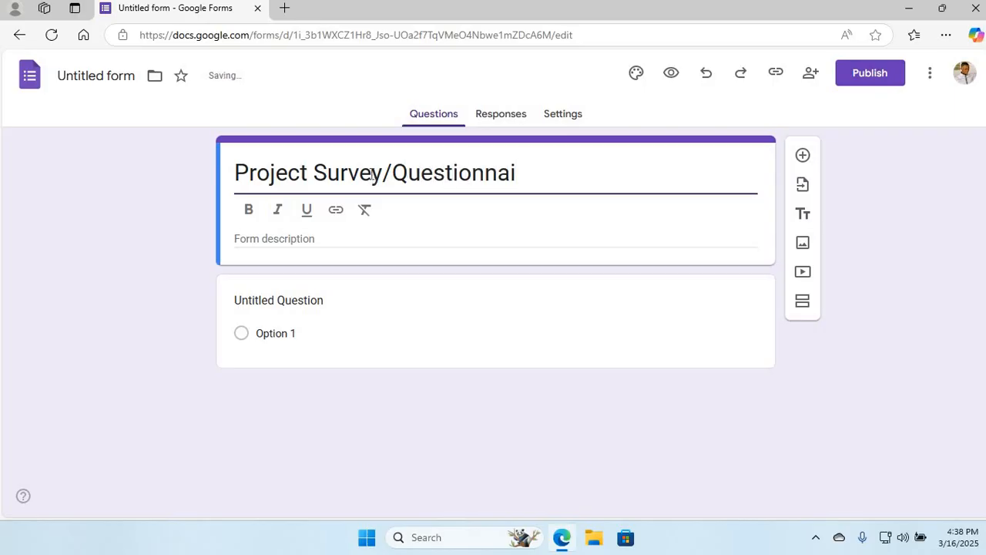
pyautogui.write('re')
# Enter "Collection of data for academic project (" as the form description
pyautogui.click(363, 235)
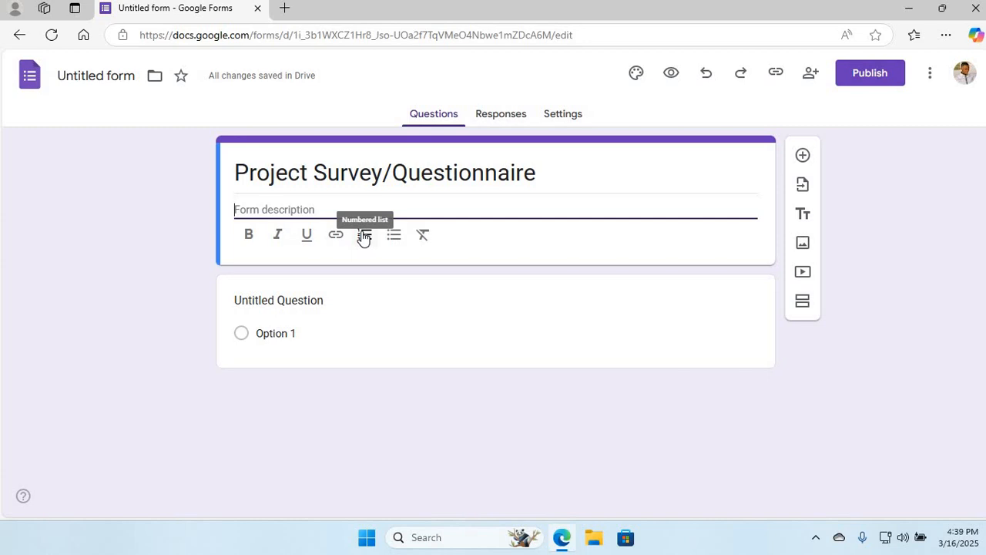
pyautogui.write('Ce')
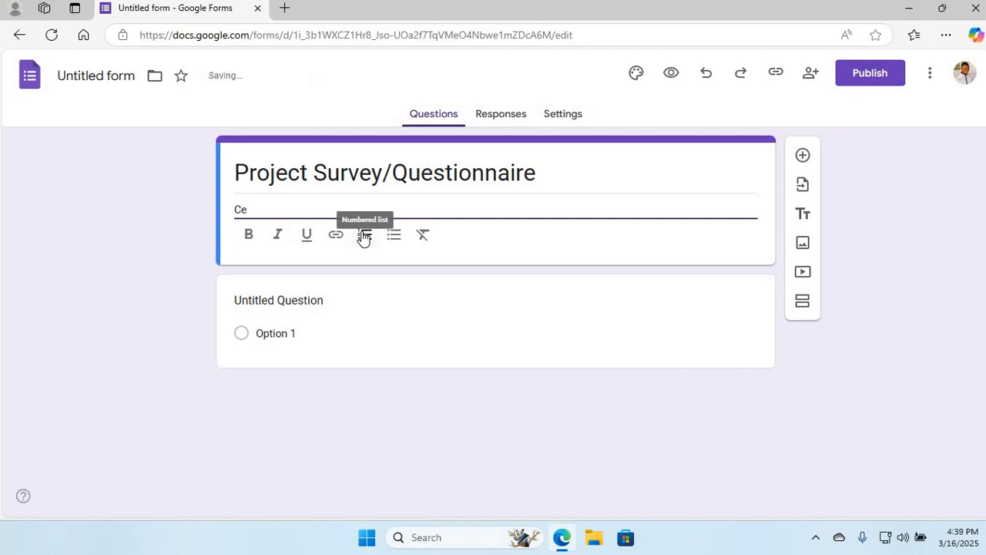
pyautogui.press('BackSpace')
pyautogui.write('ollection of data')
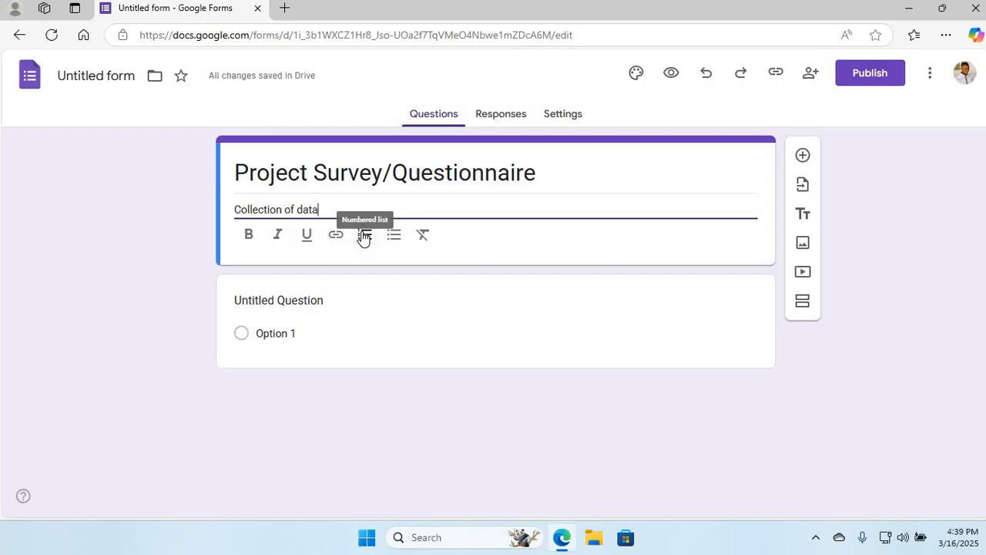
pyautogui.write(' for ')
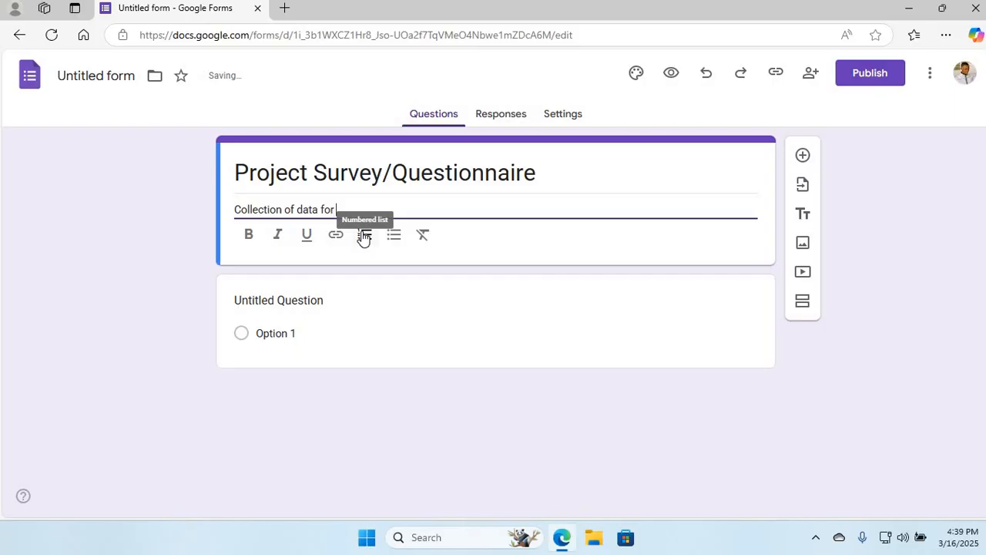
pyautogui.write('adaede')
pyautogui.press('BackSpace')
pyautogui.press('BackSpace')
pyautogui.press('BackSpace')
pyautogui.write('demic')
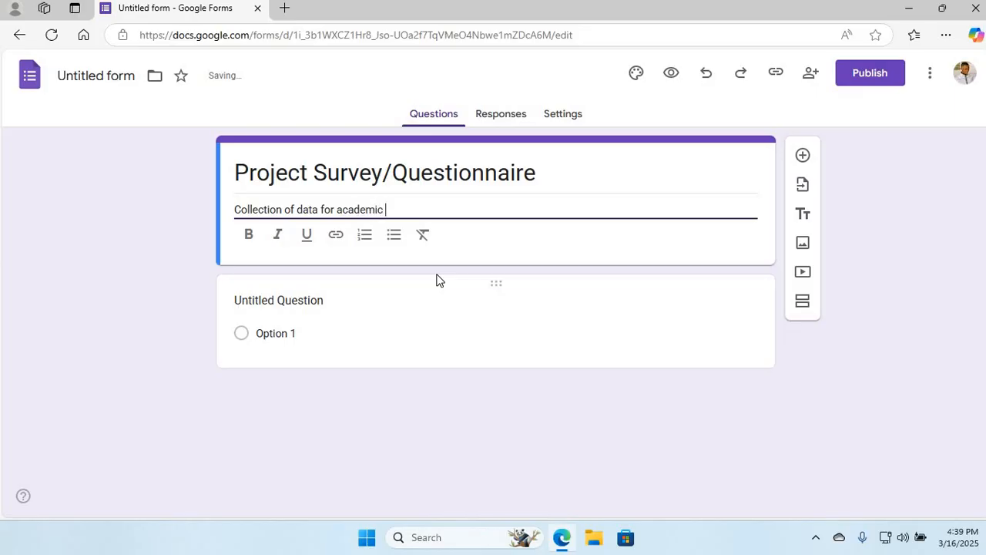
pyautogui.write('project (')
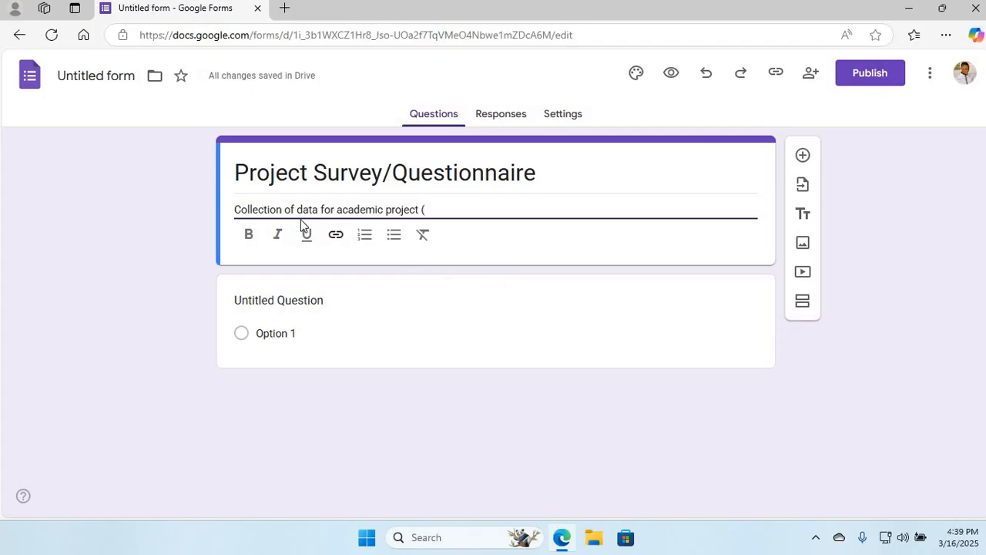
# Format the form title "Project Survey/Questionnaire" as bold and italic
pyautogui.moveTo(235, 172); pyautogui.dragTo(537, 177)
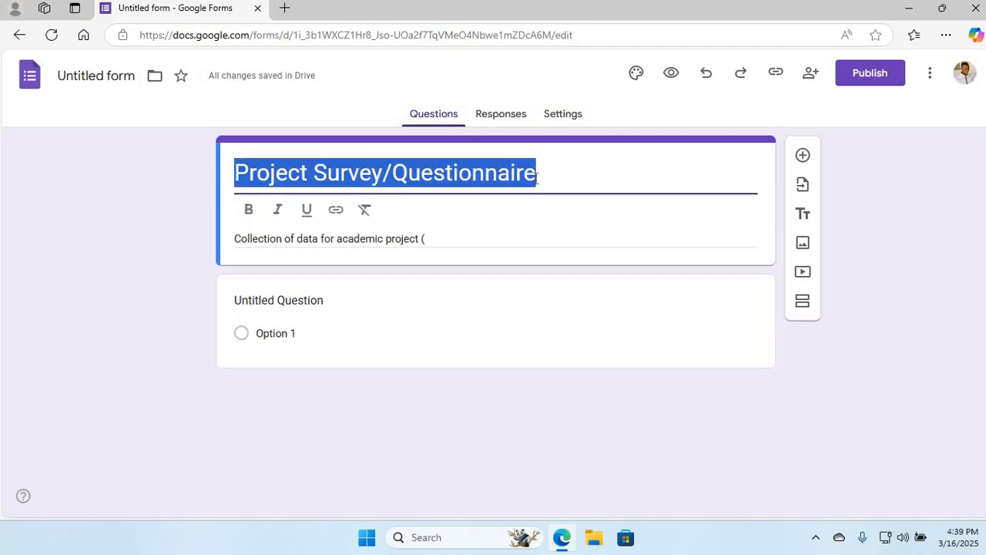
pyautogui.click(252, 209)
pyautogui.click(277, 213)
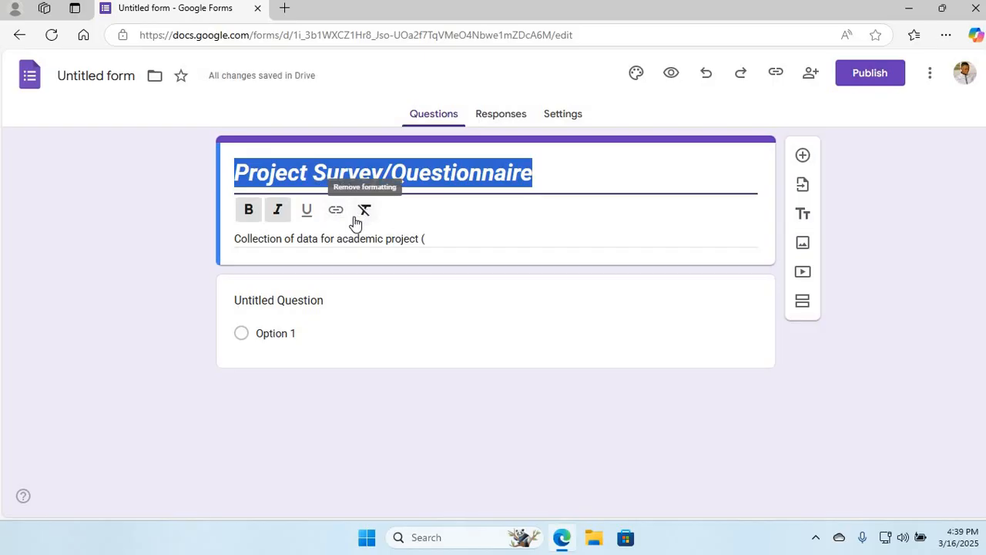
# Title the first question "Email"
pyautogui.click(396, 298)
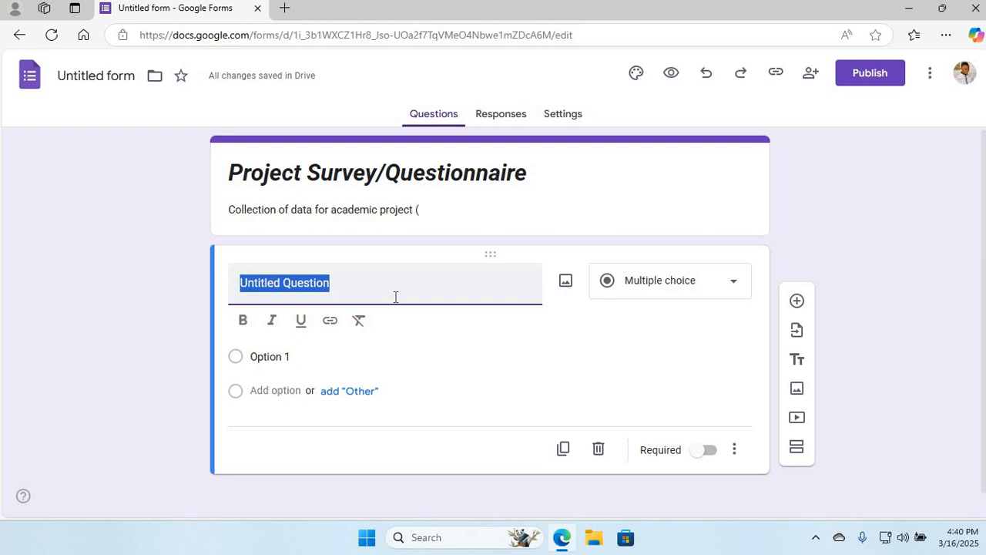
pyautogui.write('Email')
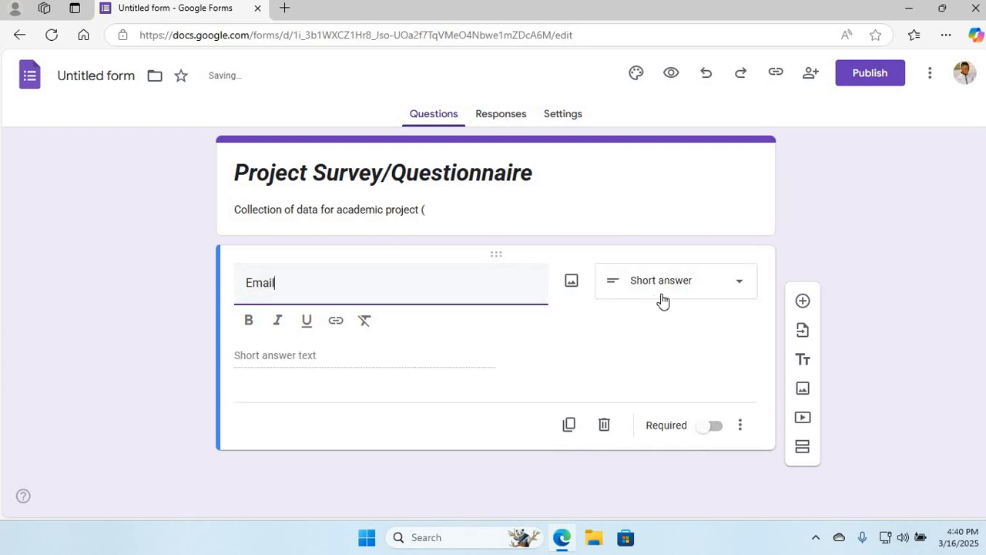
pyautogui.click(741, 288)
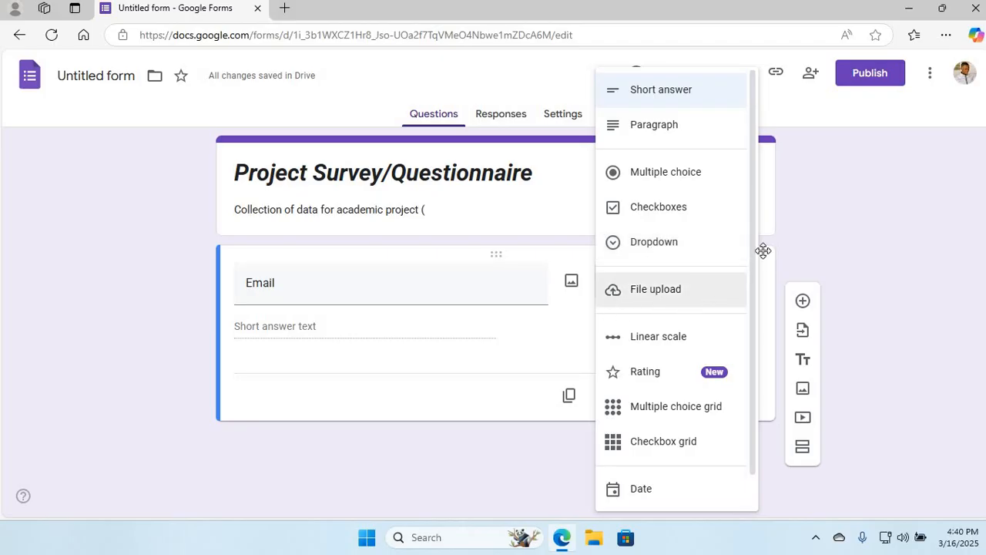
pyautogui.click(771, 201)
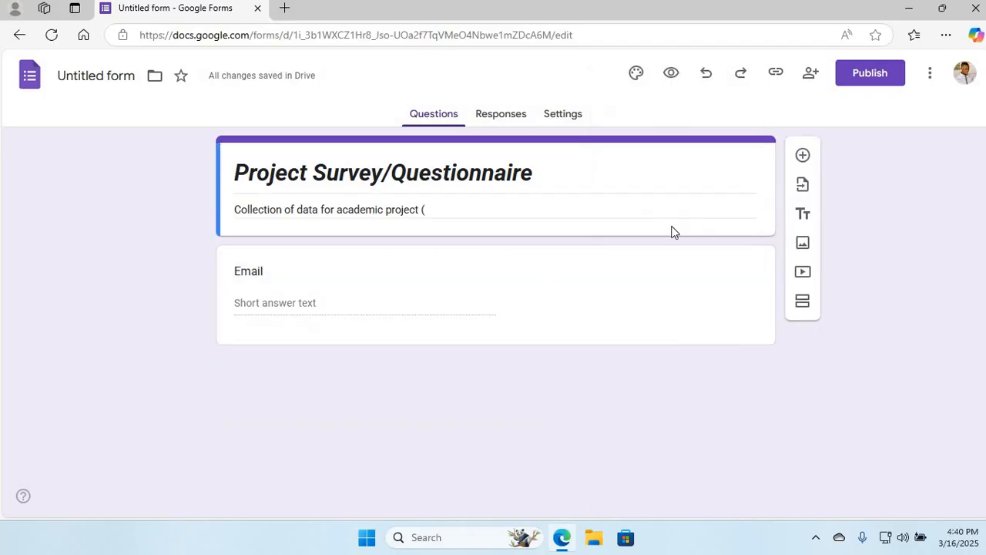
pyautogui.click(429, 293)
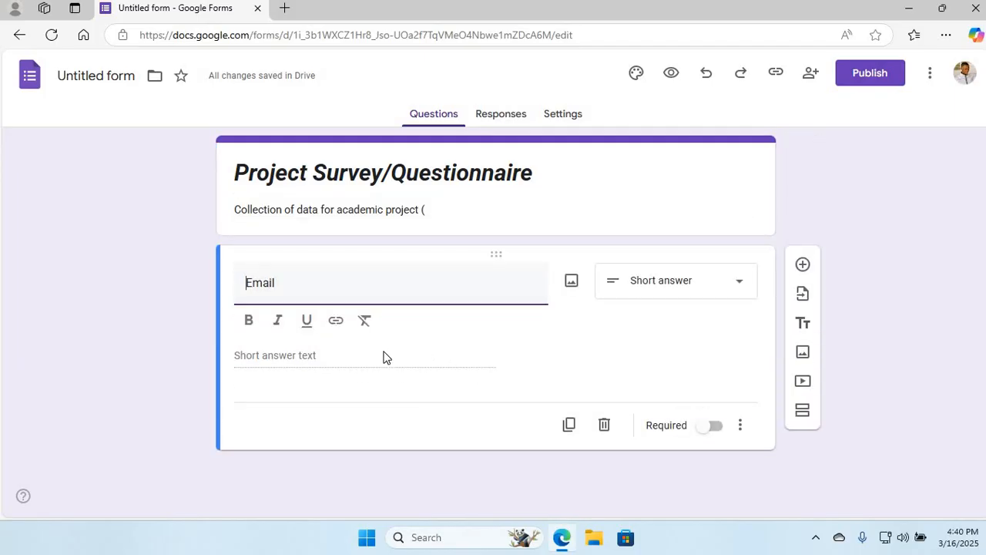
pyautogui.click(385, 356)
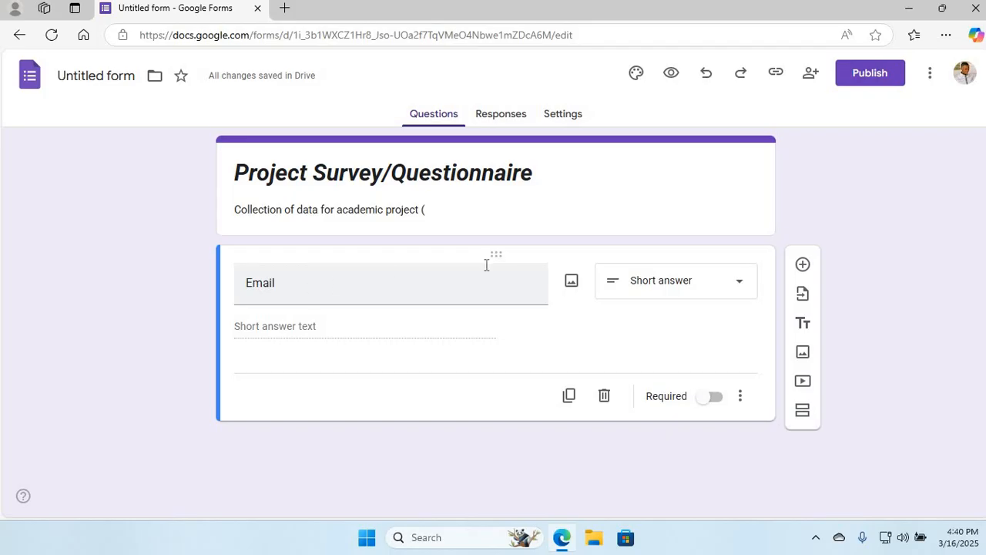
pyautogui.click(740, 284)
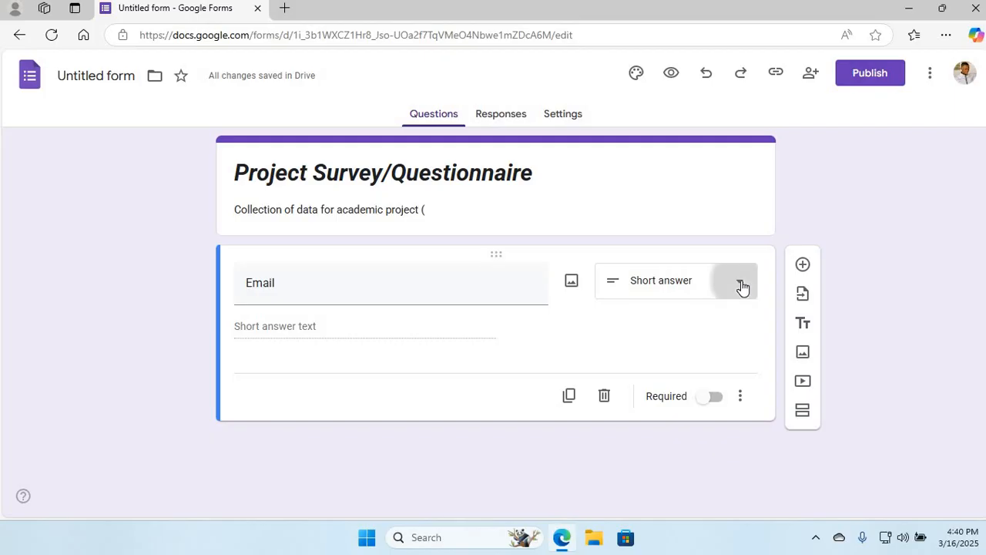
pyautogui.click(567, 186)
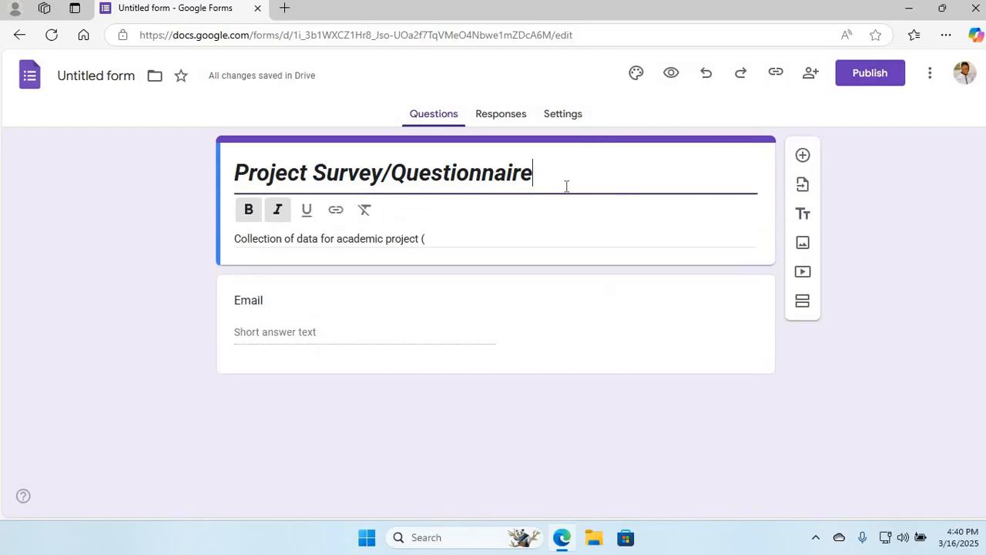
pyautogui.click(352, 298)
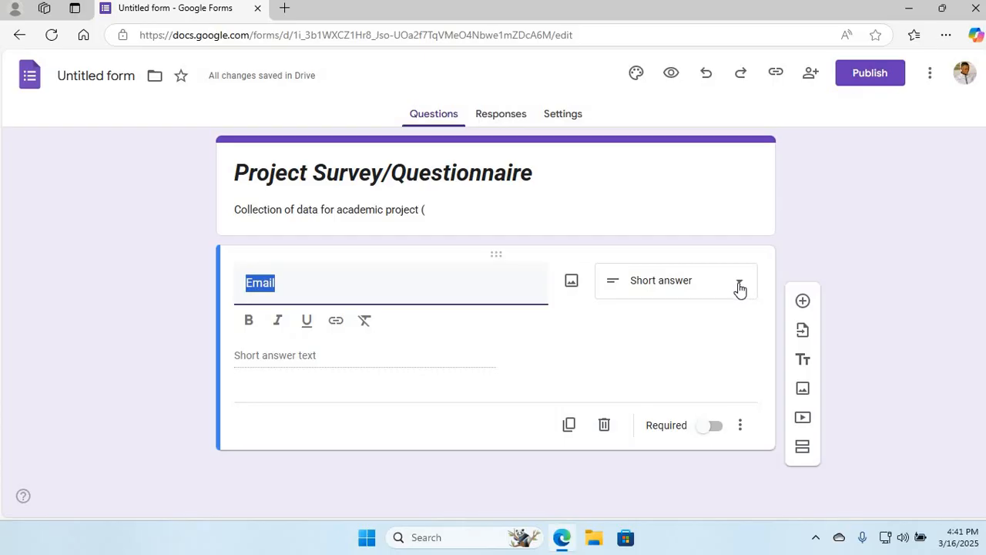
pyautogui.click(555, 369)
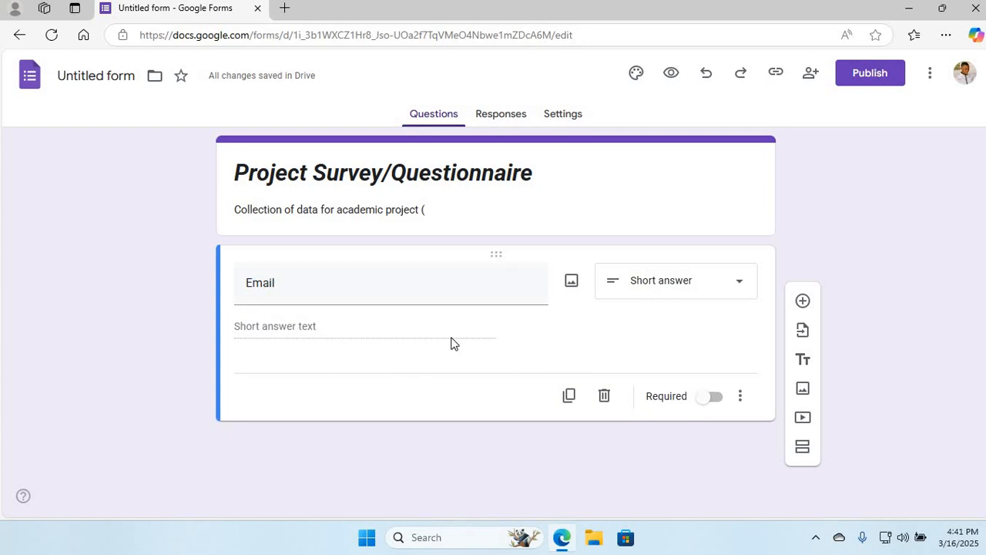
# Number the Email question by putting "1." in front of its title
pyautogui.click(245, 283)
pyautogui.click(245, 283)
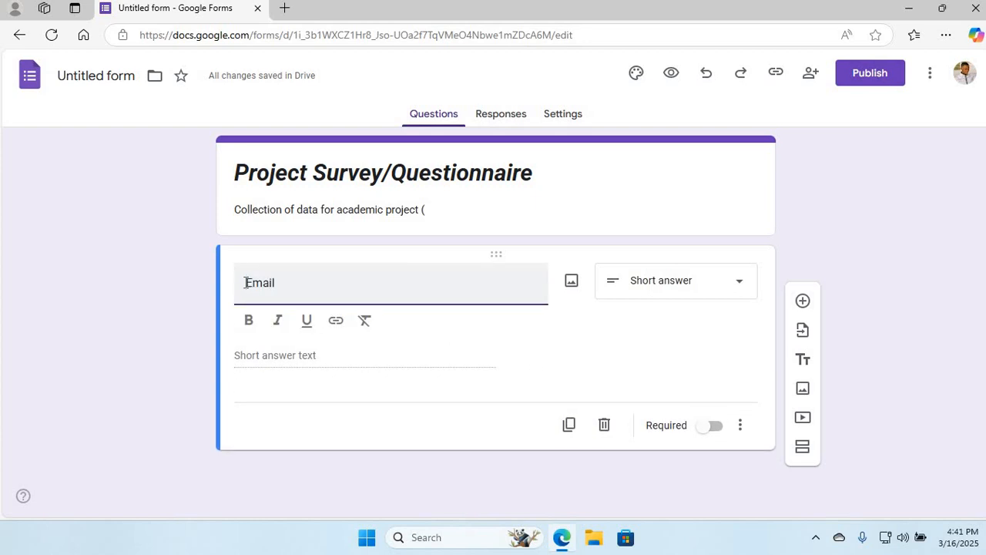
pyautogui.write('1.')
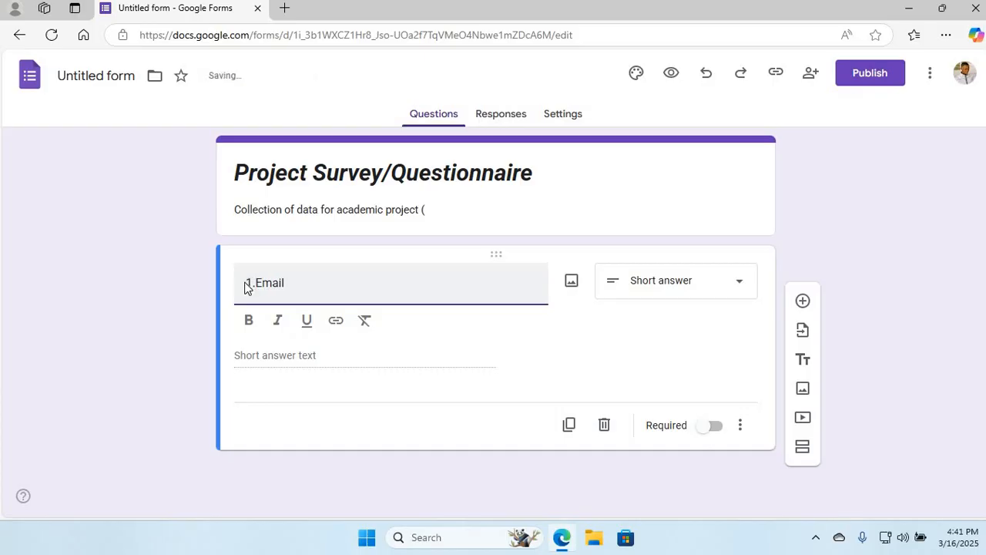
pyautogui.click(441, 373)
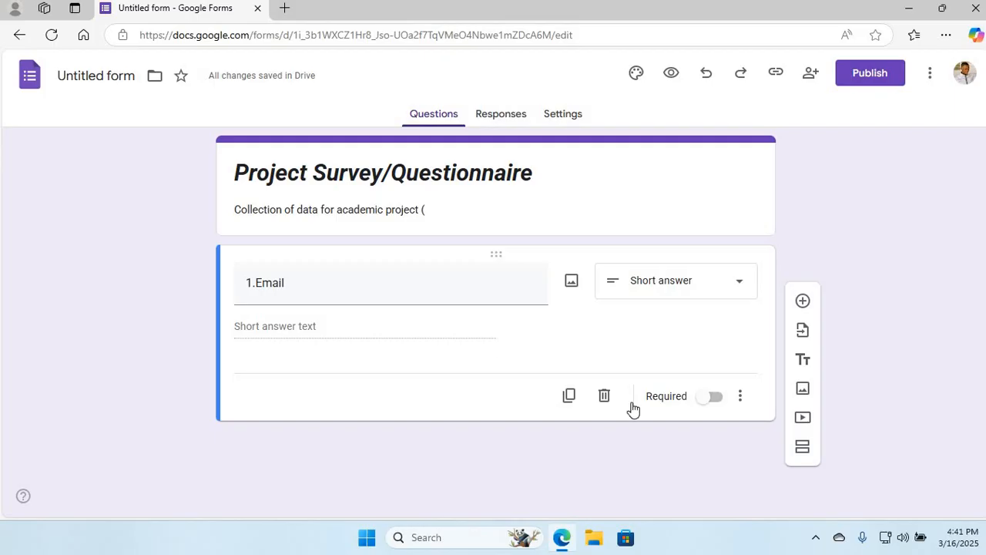
# Make the "1.Email" question required
pyautogui.click(712, 398)
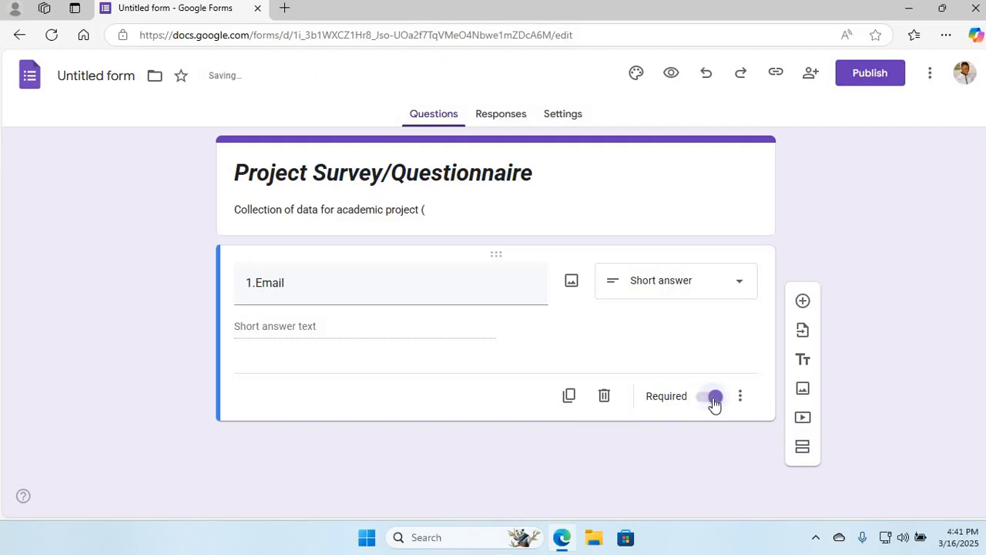
pyautogui.click(713, 398)
pyautogui.click(712, 398)
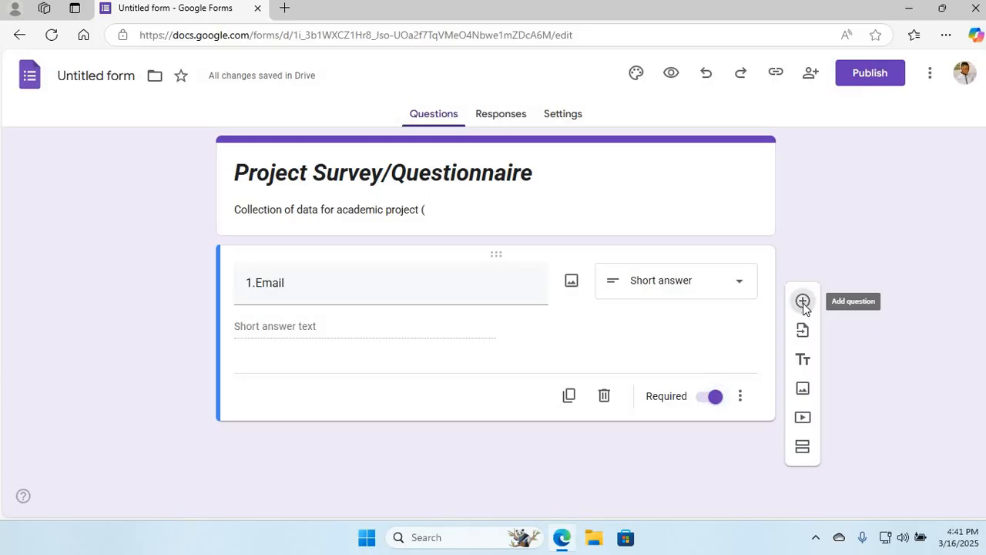
# Add a multiple-choice question titled "Gender" below the Email question with the options Male, Female and Prefer not to say
pyautogui.click(803, 303)
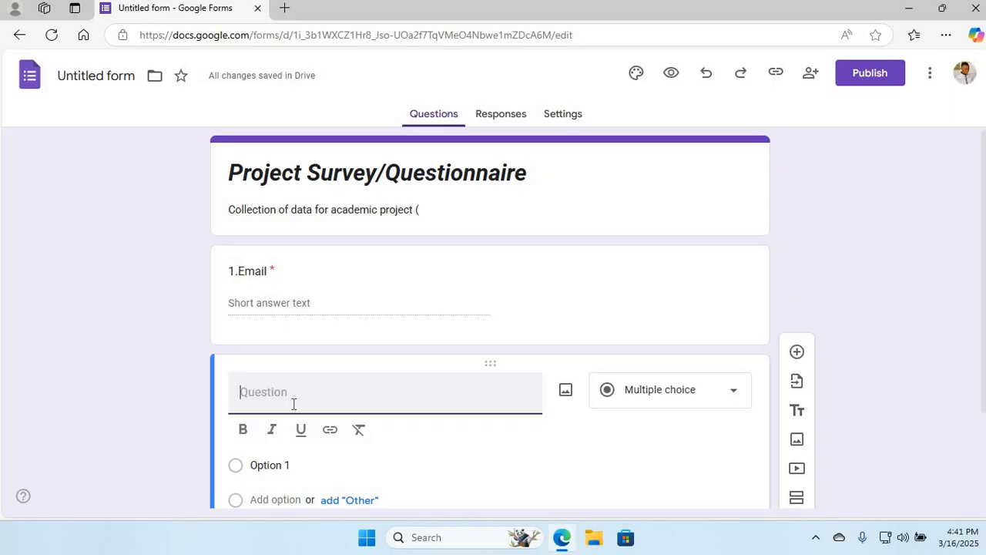
pyautogui.write('Gender')
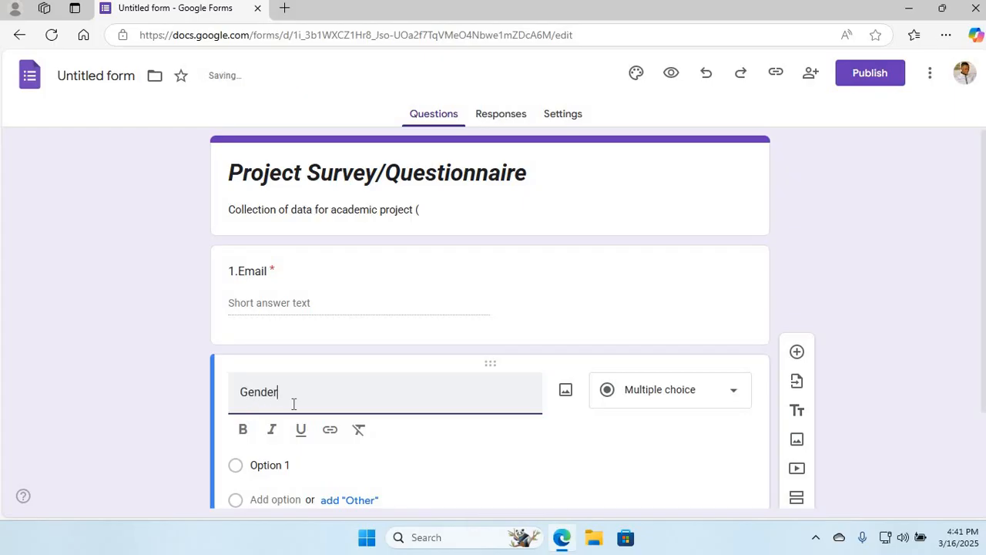
pyautogui.scroll(-2, 430, 392)
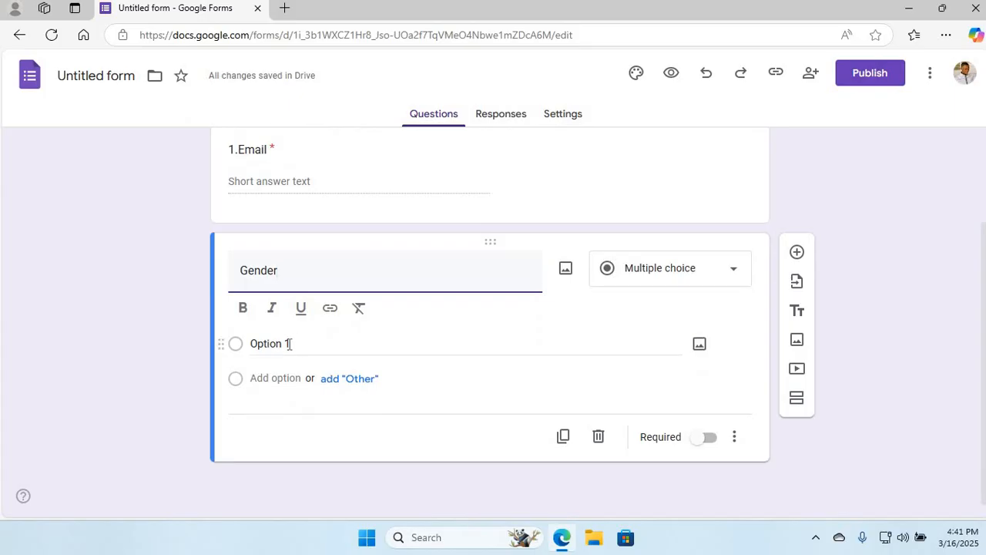
pyautogui.click(290, 345)
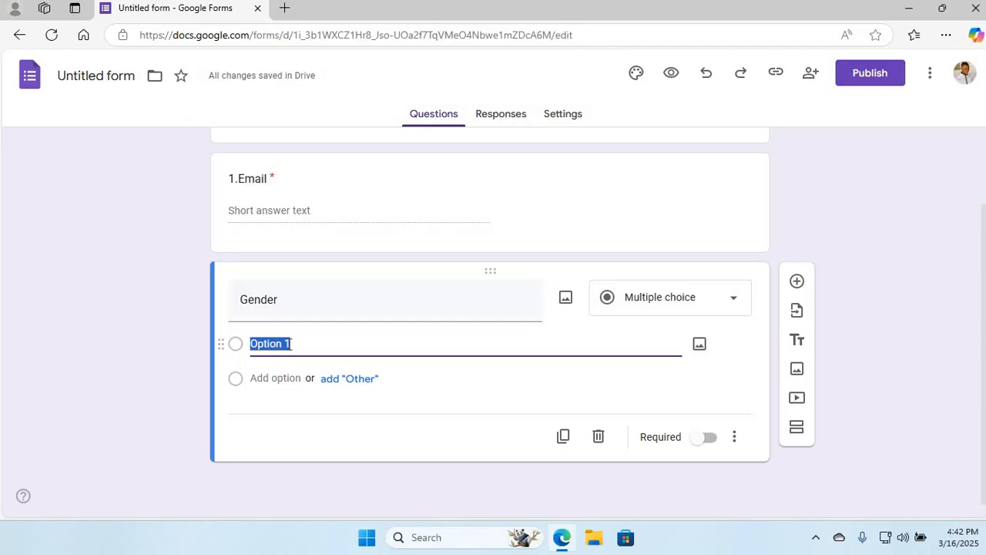
pyautogui.write('Male')
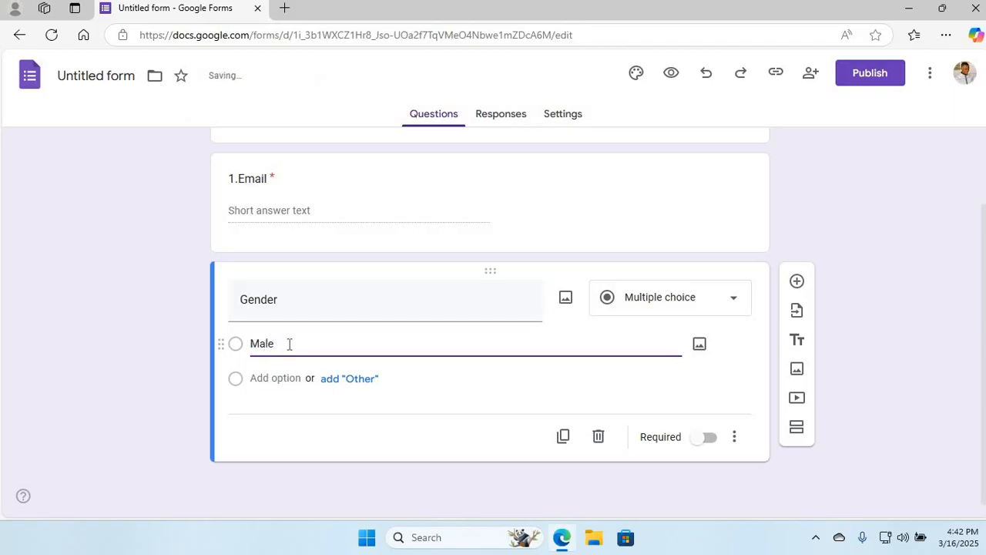
pyautogui.click(284, 404)
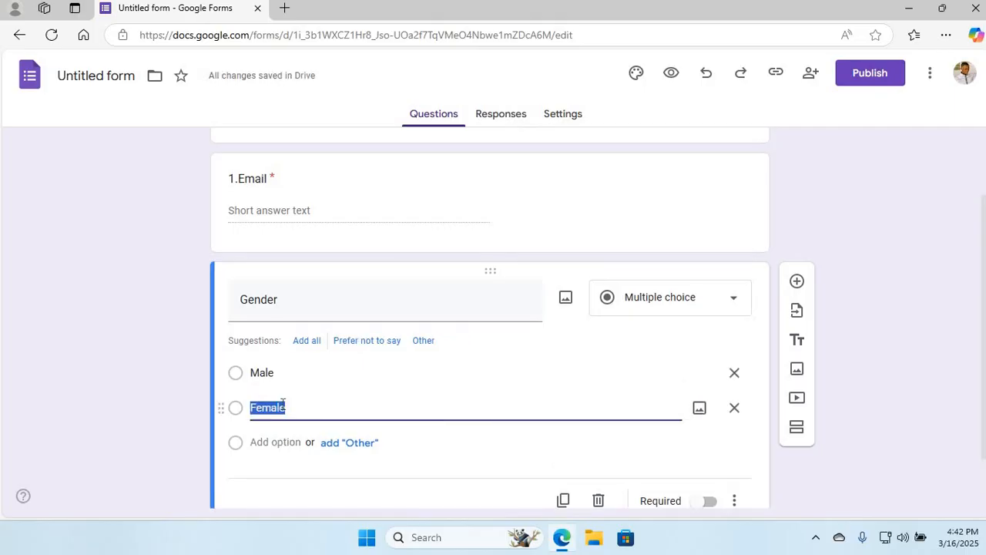
pyautogui.click(293, 444)
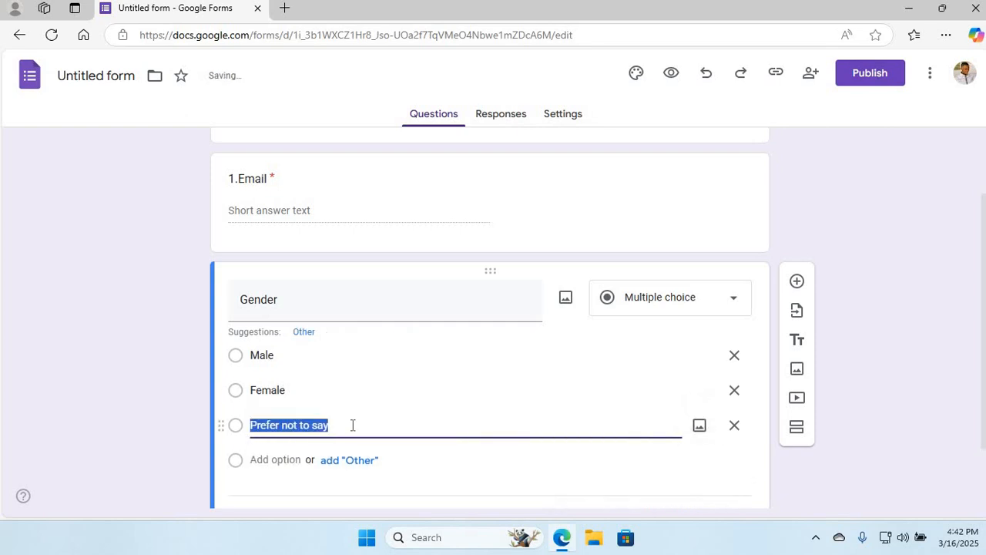
pyautogui.press('Tab')
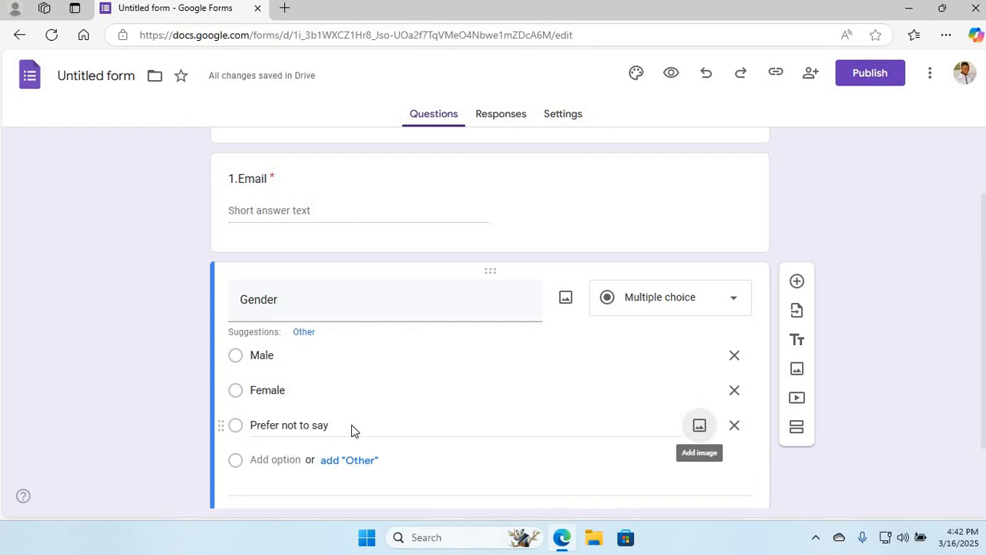
pyautogui.press('Return')
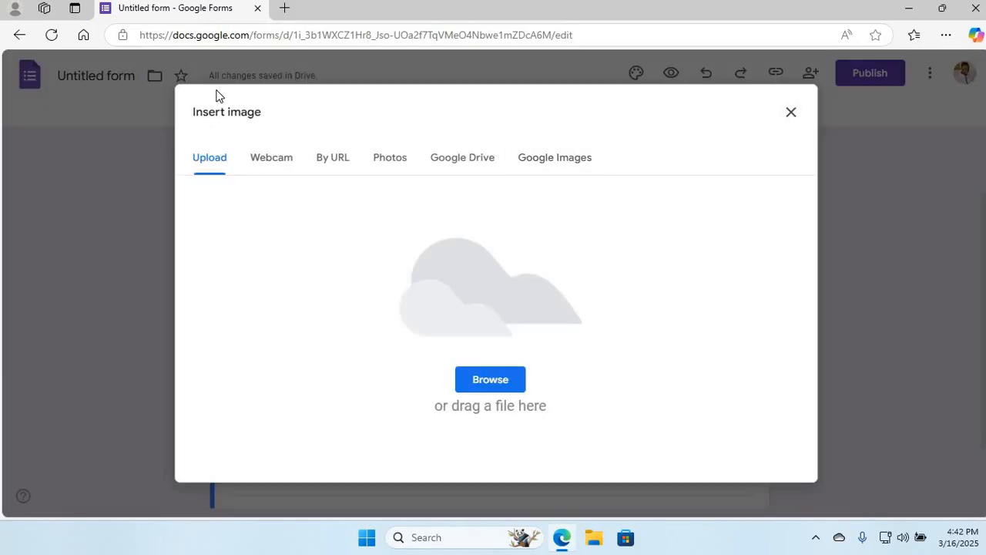
pyautogui.click(792, 114)
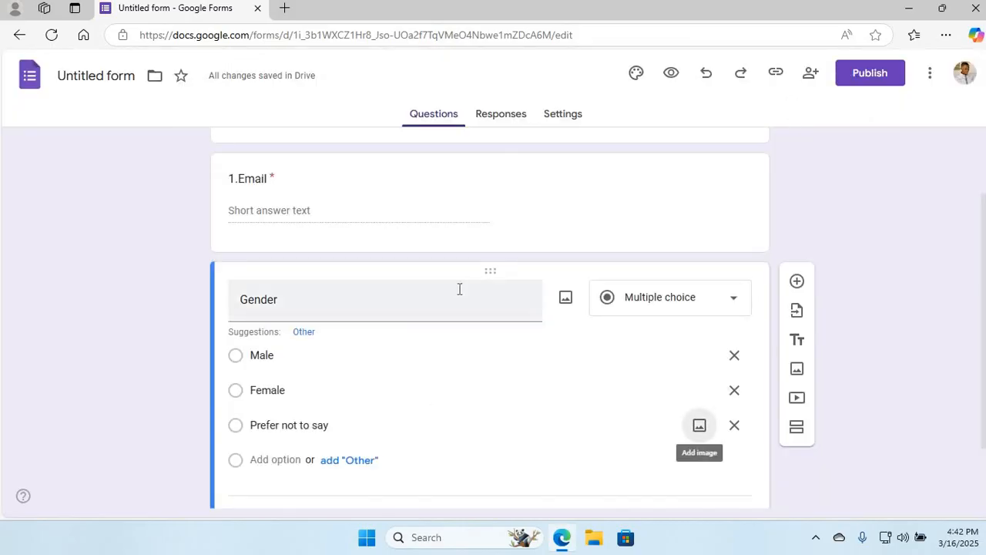
# Add "Other" as the fourth option of the Gender question
pyautogui.scroll(-1, 458, 286)
pyautogui.click(289, 400)
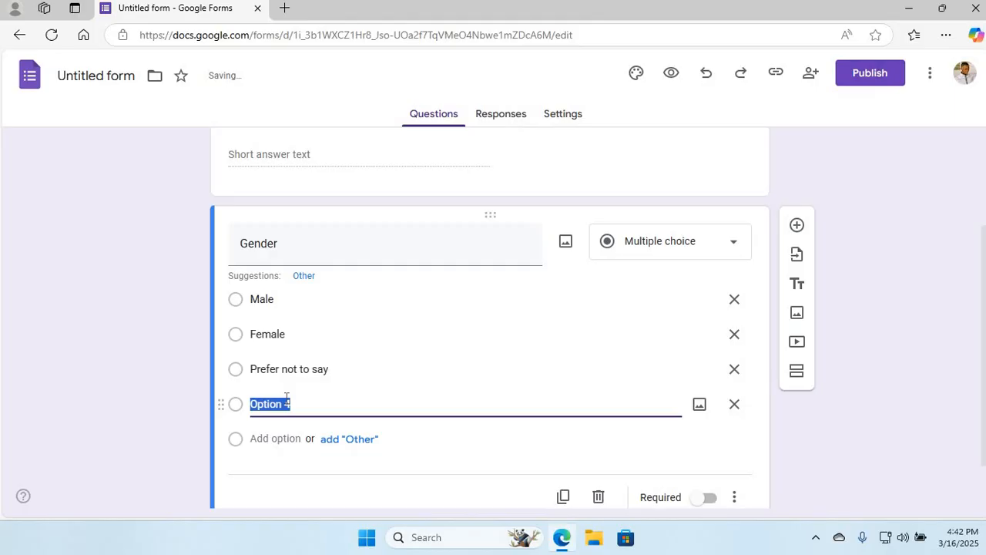
pyautogui.write('Other')
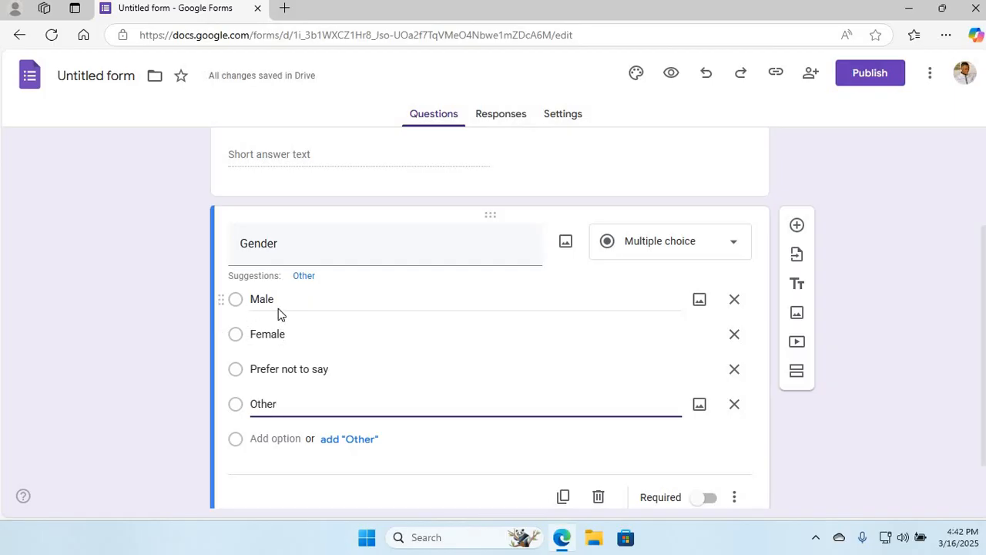
# Change the Gender question's answer type to Checkboxes
pyautogui.click(734, 246)
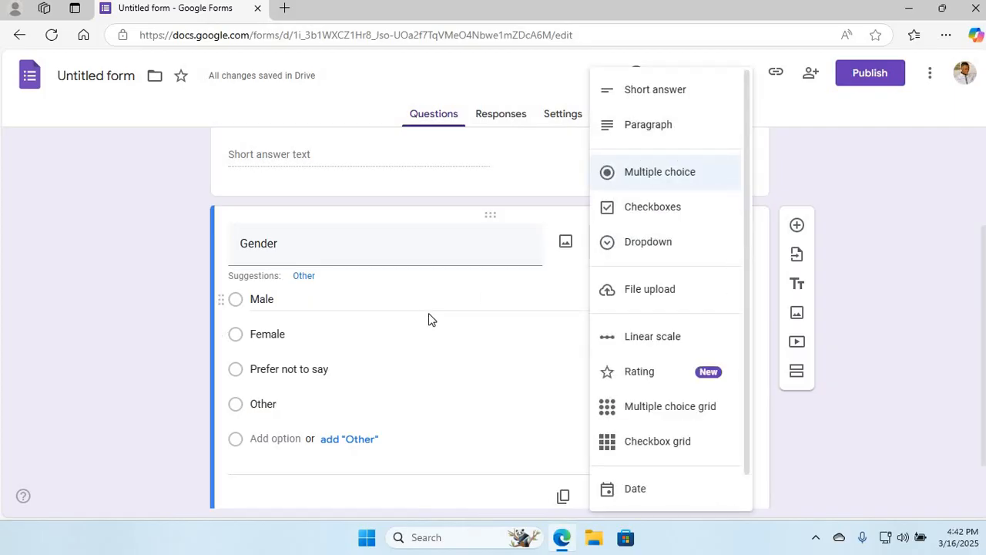
pyautogui.click(643, 208)
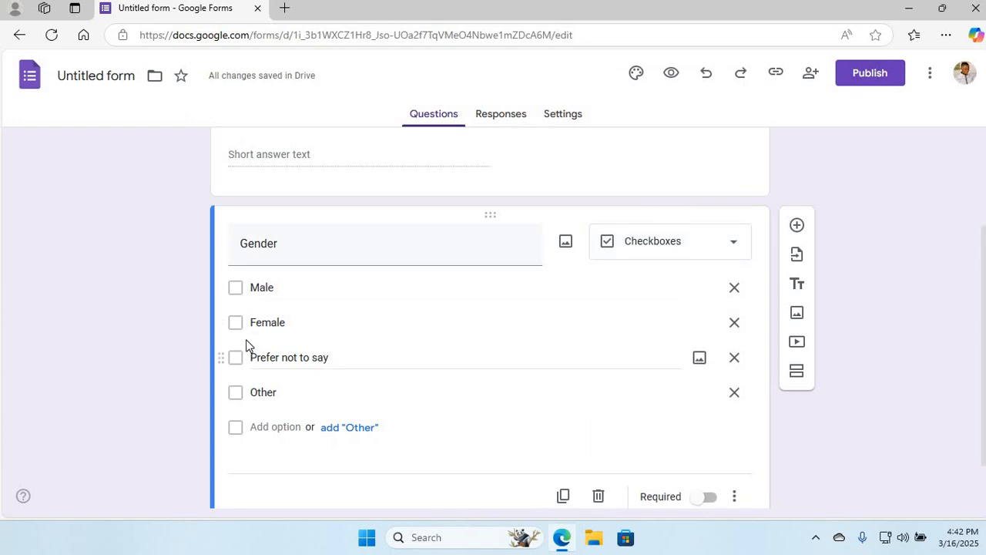
pyautogui.click(311, 322)
# Add a question titled "Age" below the Gender question and set its answer type to Checkboxes
pyautogui.scroll(-1, 462, 341)
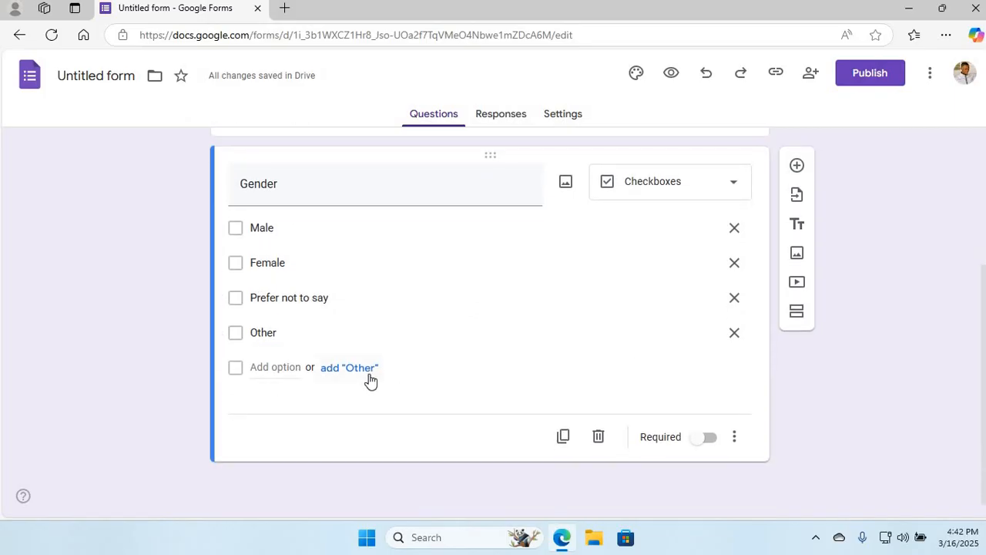
pyautogui.click(797, 167)
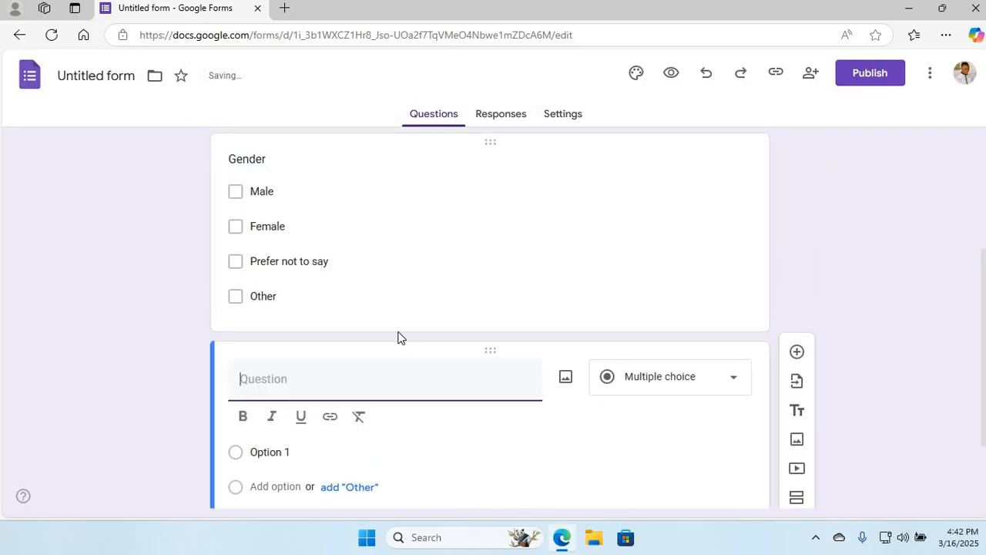
pyautogui.write('Age')
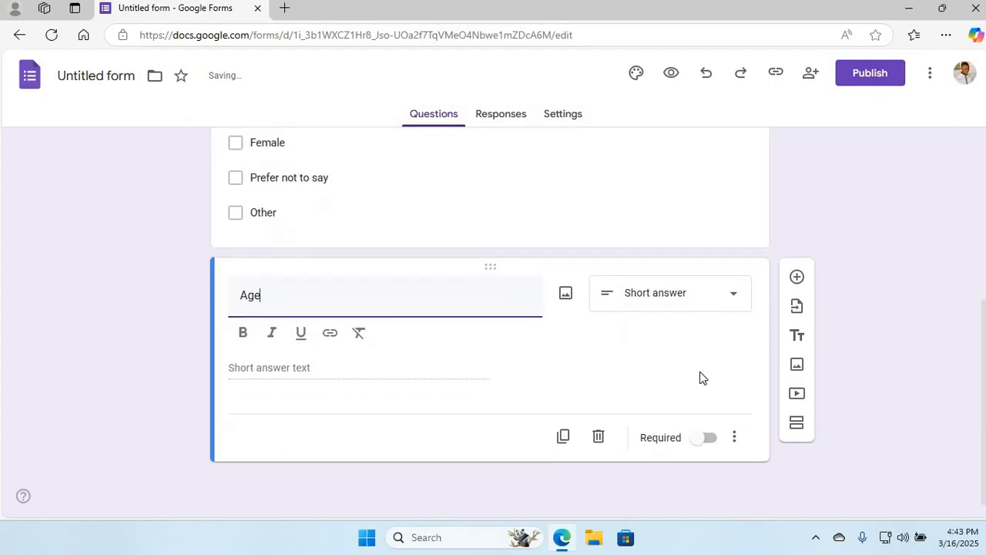
pyautogui.click(734, 301)
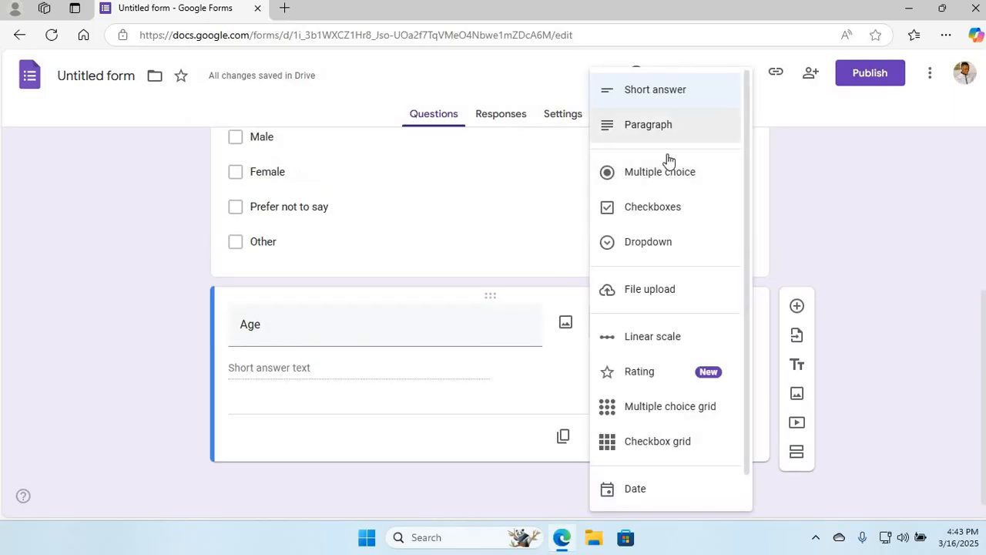
pyautogui.click(676, 209)
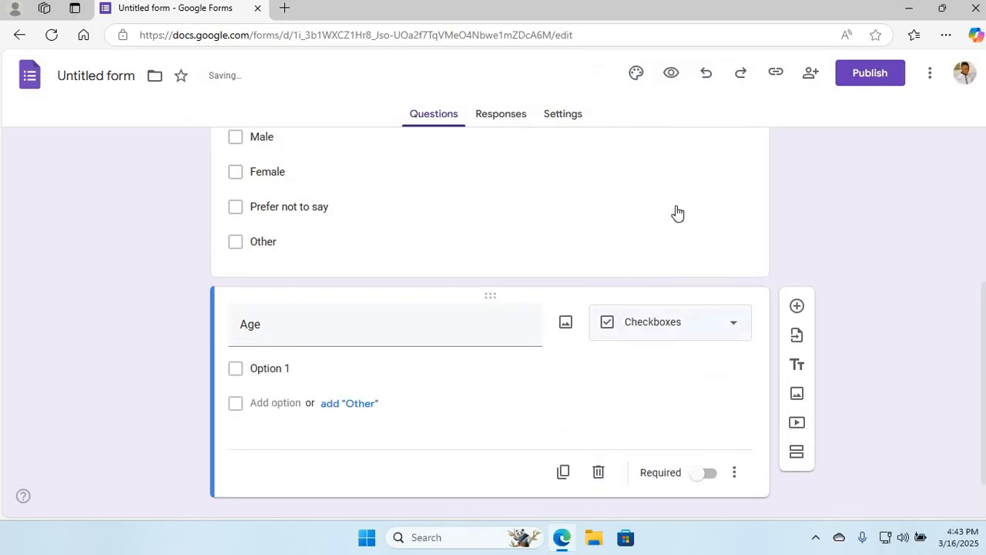
# Fill in the Age question's options as "1-20", "21.40" and "41 and above"
pyautogui.click(289, 361)
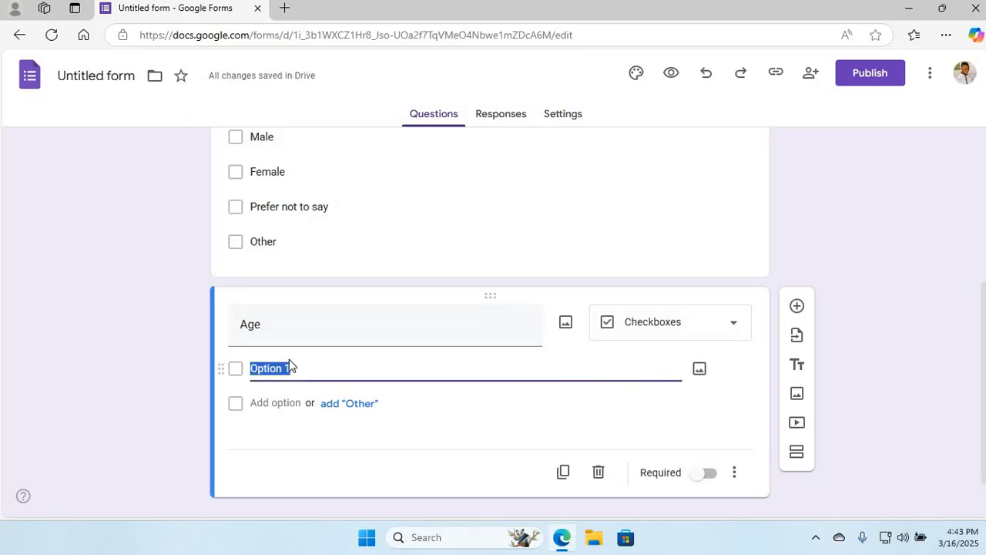
pyautogui.write('1-20')
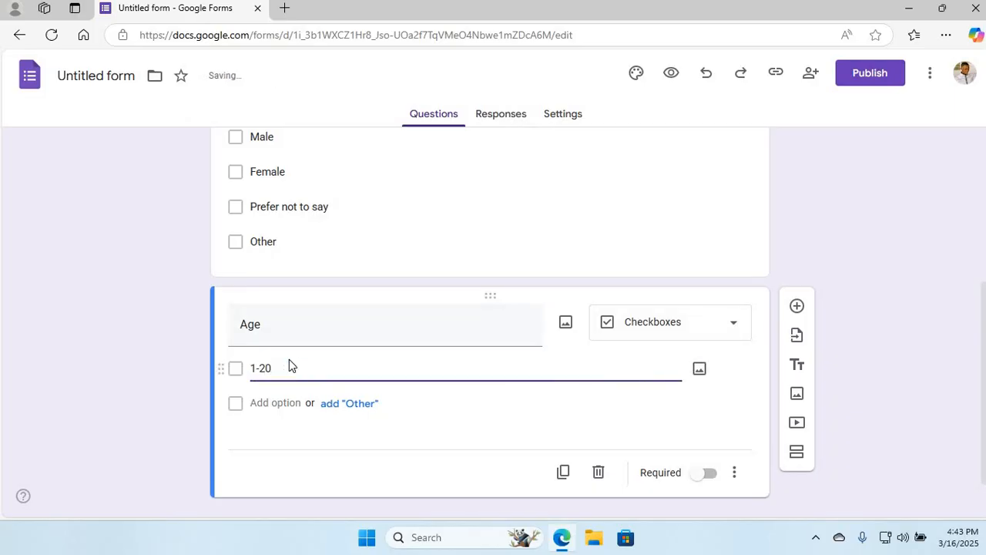
pyautogui.press('Return')
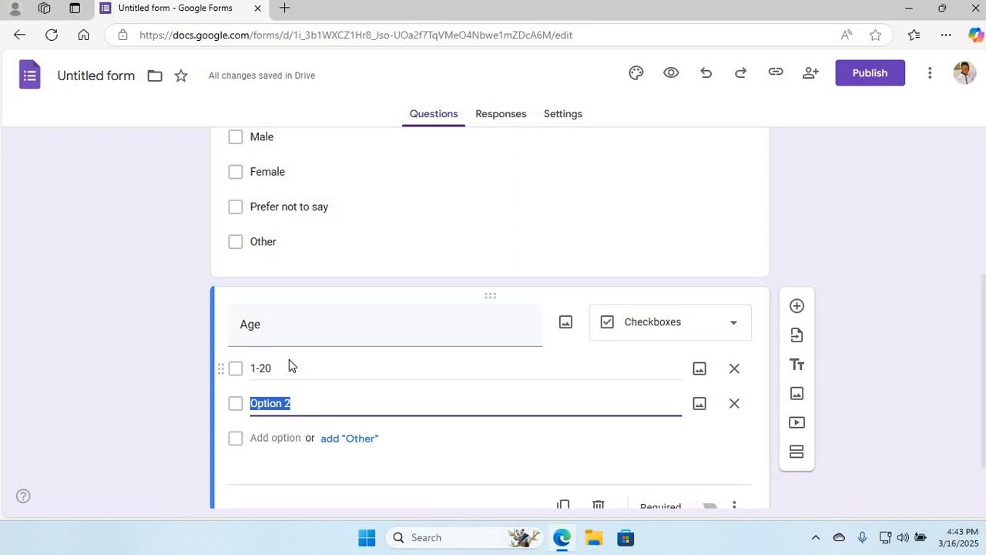
pyautogui.write('21')
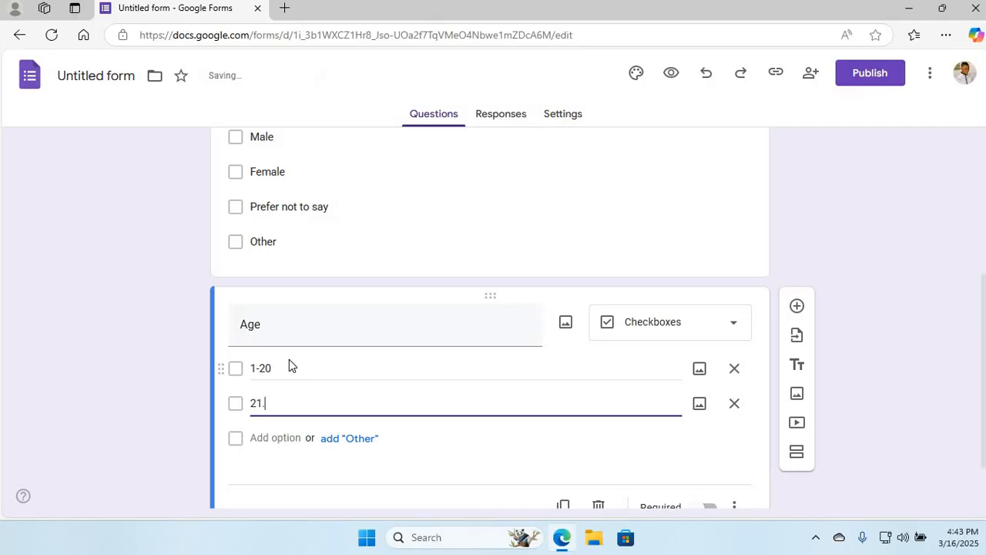
pyautogui.write('.40')
pyautogui.press('Return')
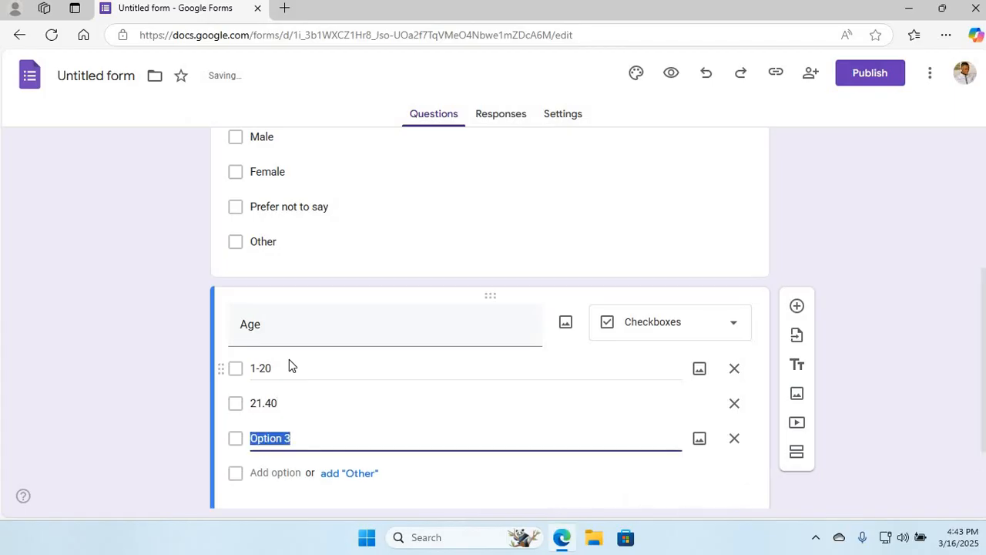
pyautogui.write('41')
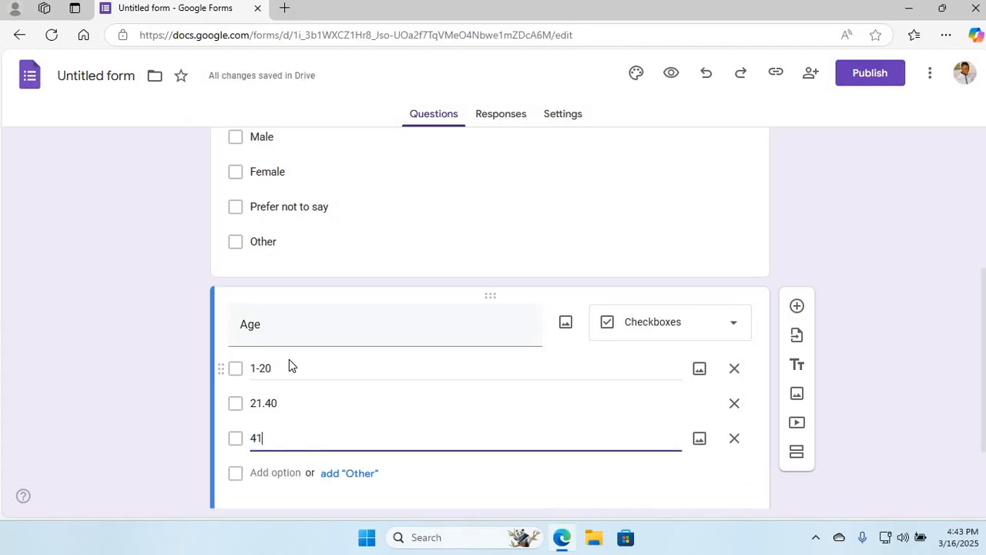
pyautogui.write(' a')
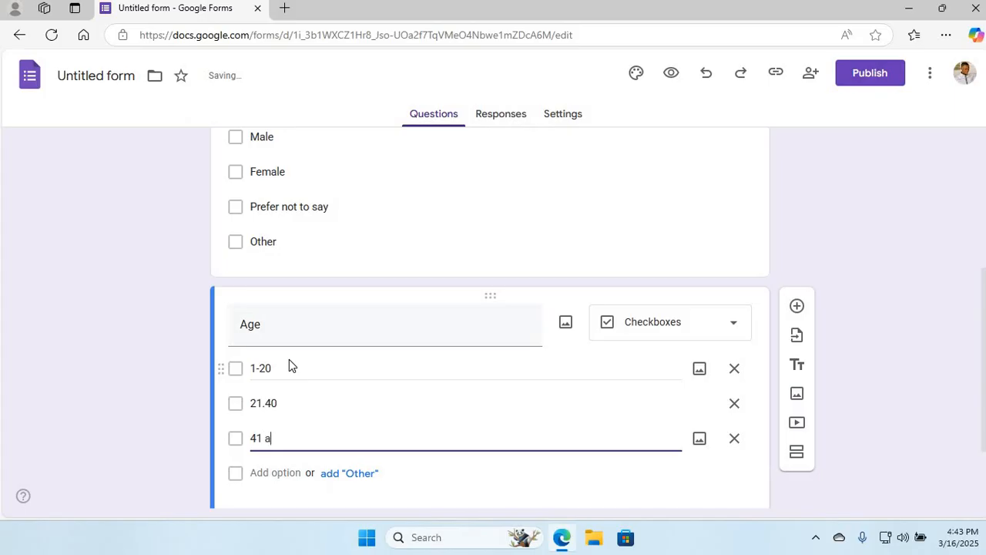
pyautogui.write('nd above')
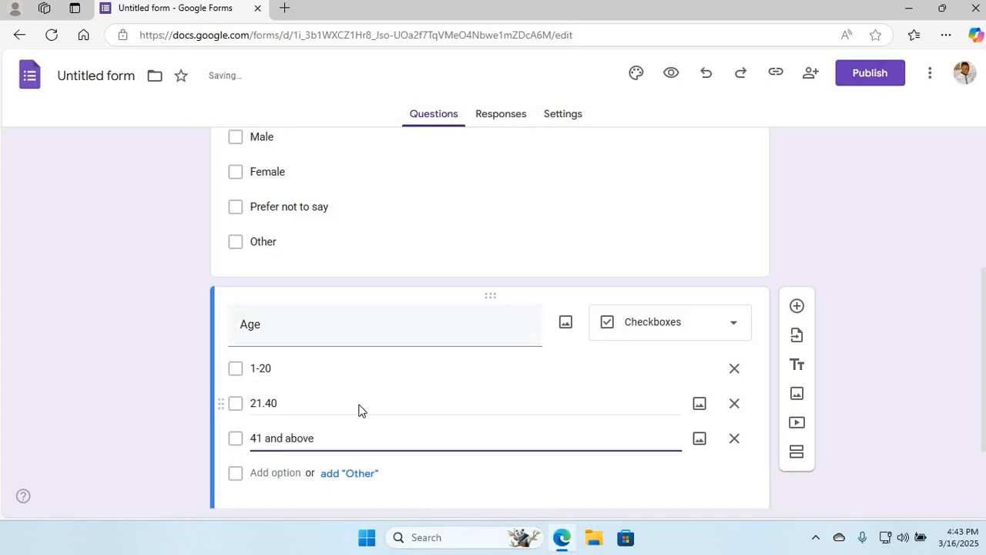
# Add a question titled "Will you like to part in this survey" below the Age question
pyautogui.scroll(-2, 359, 407)
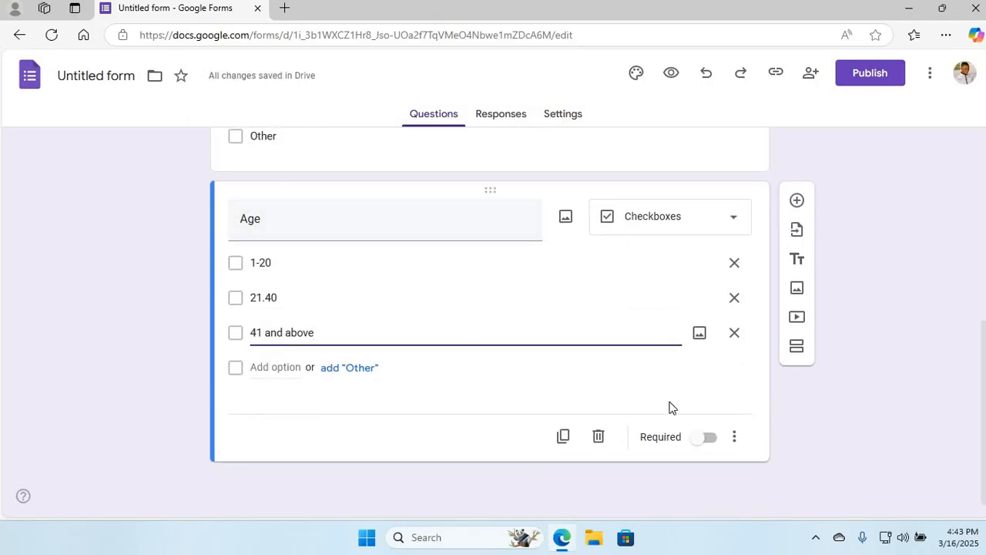
pyautogui.click(795, 201)
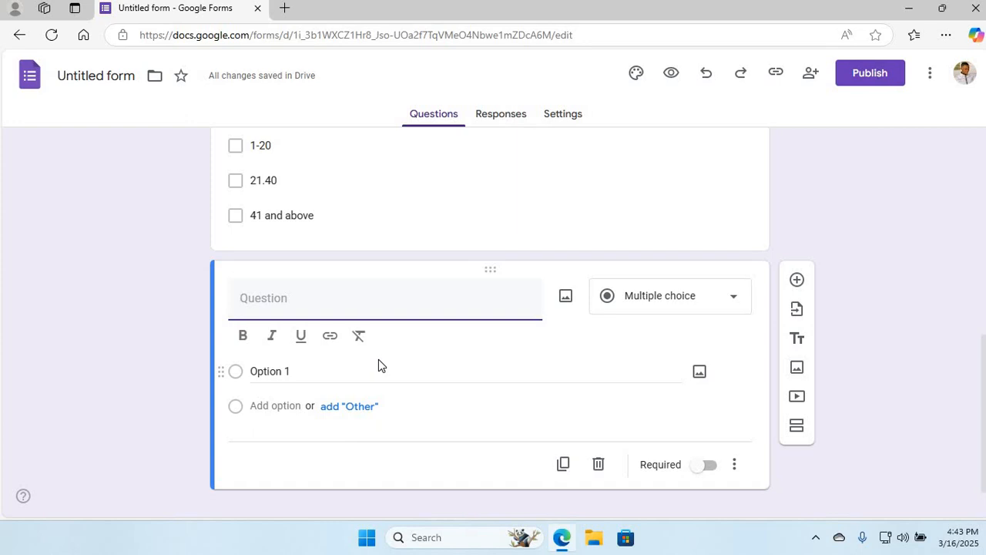
pyautogui.write('W')
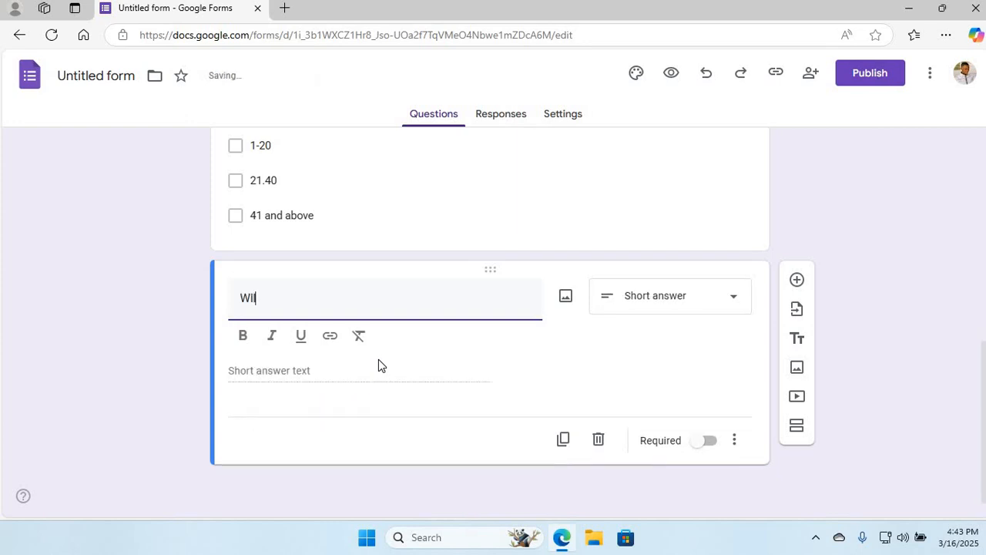
pyautogui.write('ill you ike to t')
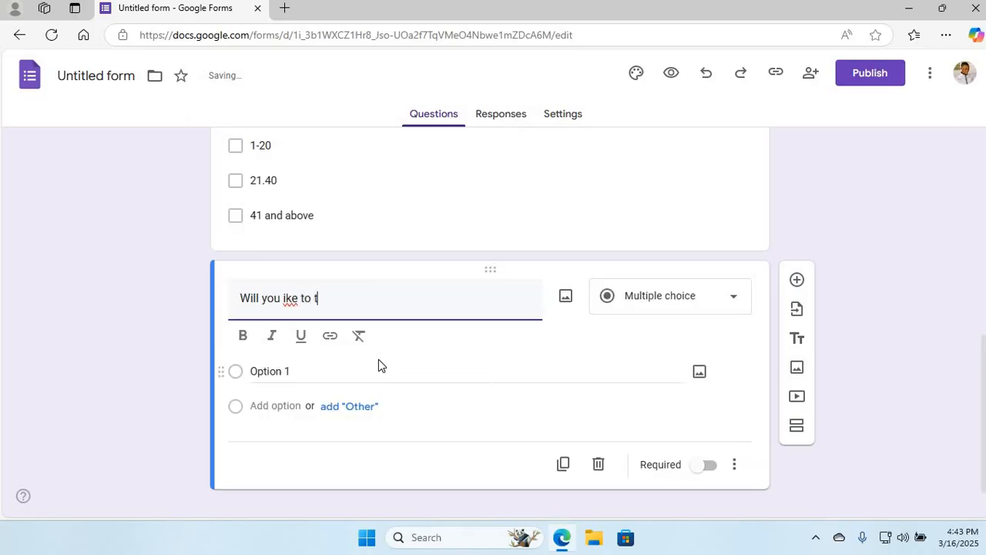
pyautogui.write('akr')
pyautogui.press('BackSpace')
pyautogui.press('BackSpace')
pyautogui.press('BackSpace')
pyautogui.press('BackSpace')
pyautogui.press('BackSpace')
pyautogui.press('BackSpace')
pyautogui.press('BackSpace')
pyautogui.press('BackSpace')
pyautogui.press('BackSpace')
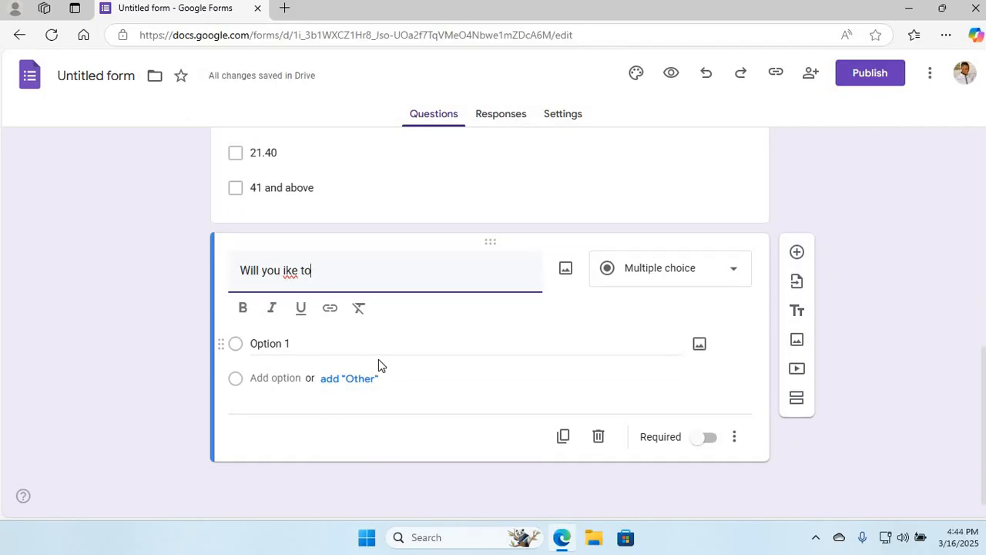
pyautogui.press('BackSpace')
pyautogui.press('BackSpace')
pyautogui.press('BackSpace')
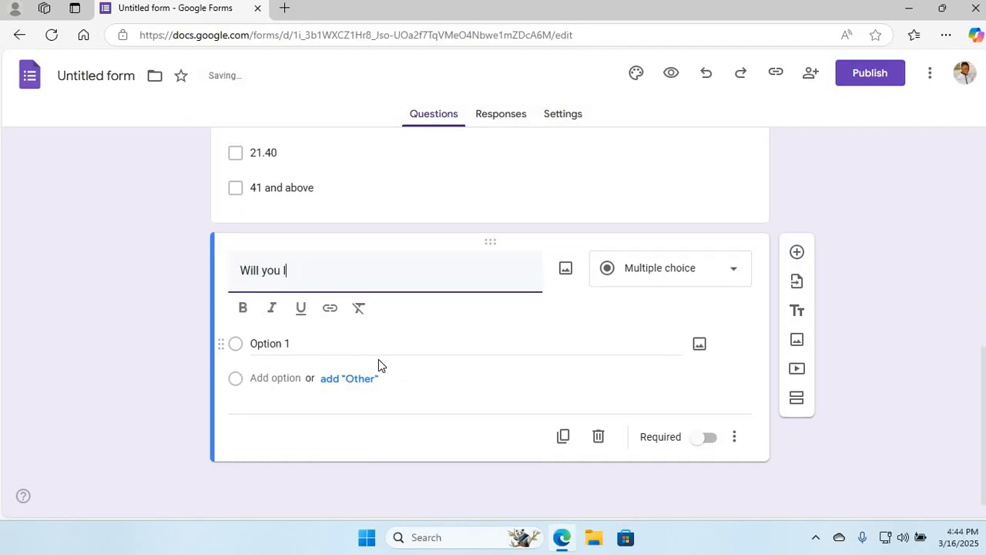
pyautogui.write('like to part in ')
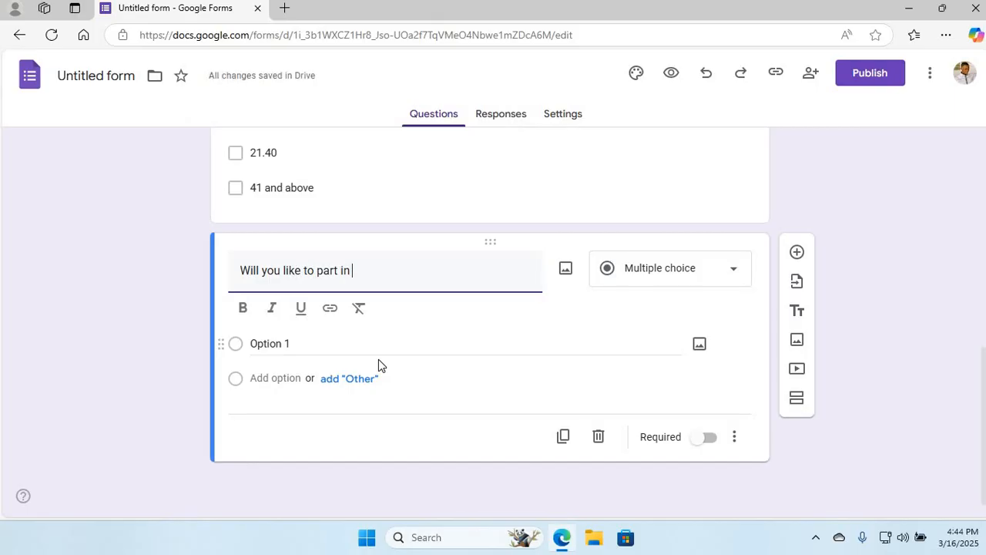
pyautogui.write('this survery')
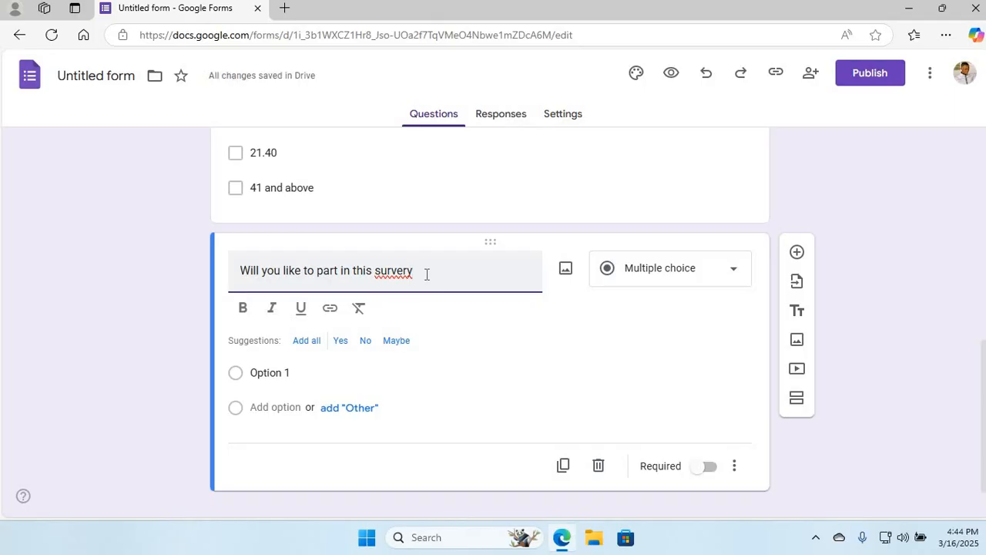
pyautogui.press('BackSpace')
pyautogui.press('BackSpace')
pyautogui.write('y')
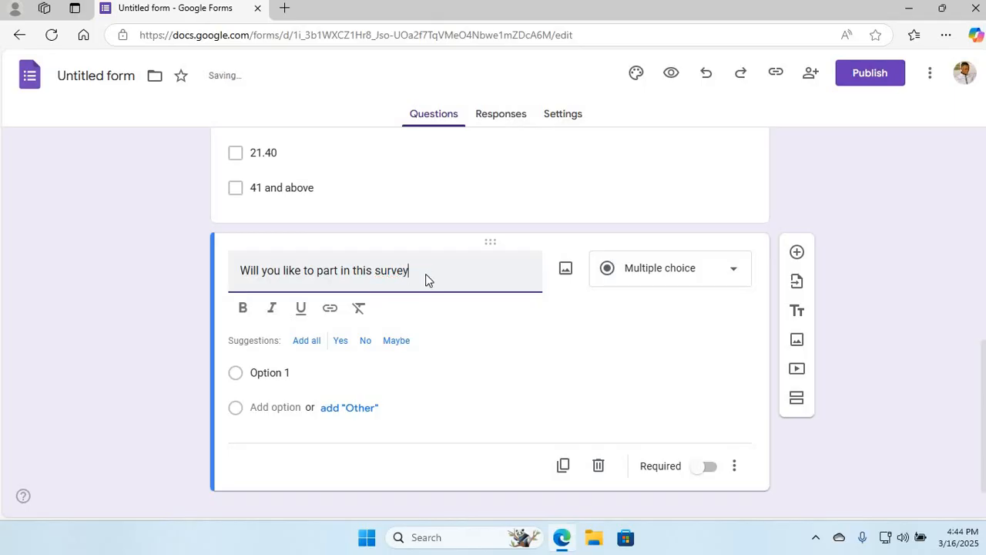
# Change the survey participation question's answer type to Checkboxes and give it the options Yes and No
pyautogui.click(736, 275)
pyautogui.click(736, 275)
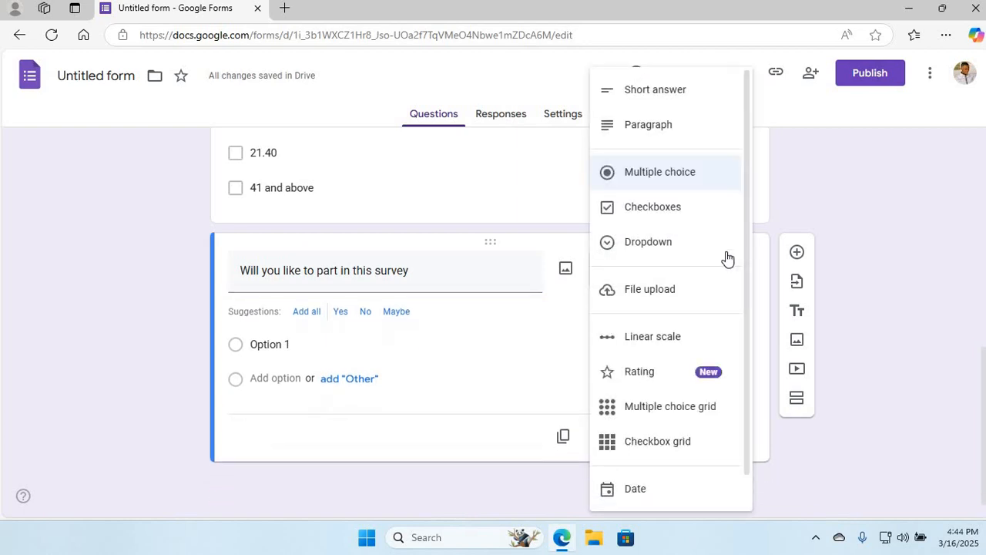
pyautogui.click(680, 214)
pyautogui.click(285, 333)
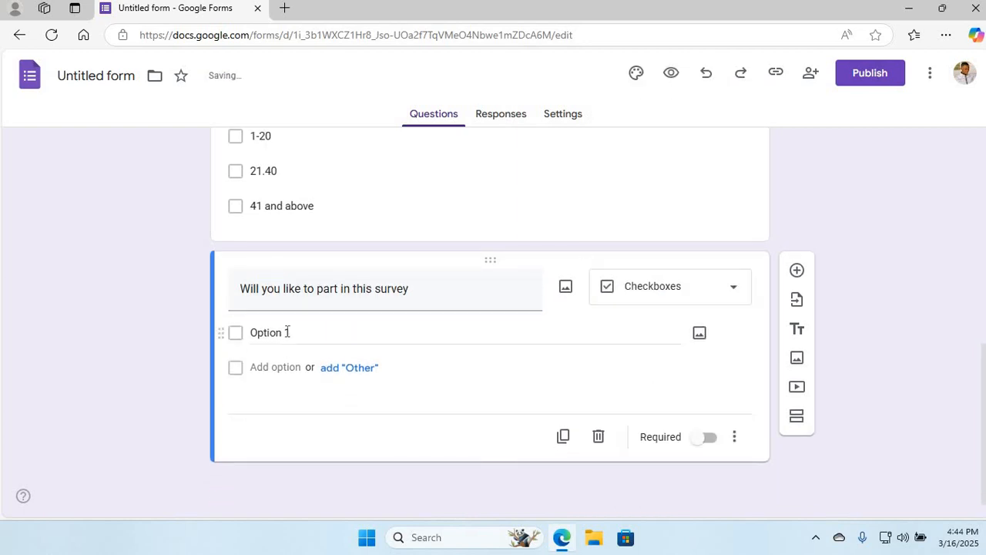
pyautogui.write('Yes')
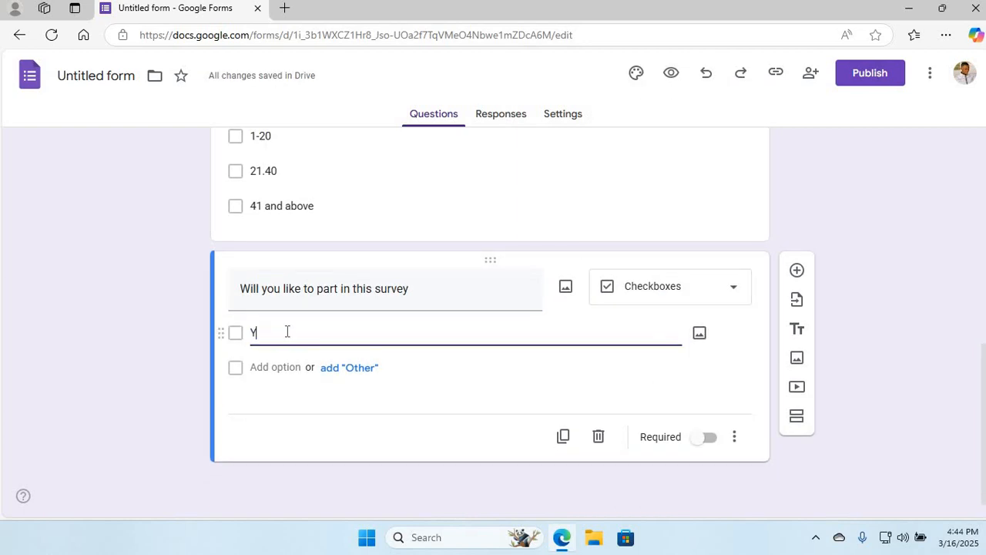
pyautogui.click(271, 375)
pyautogui.press('Tab')
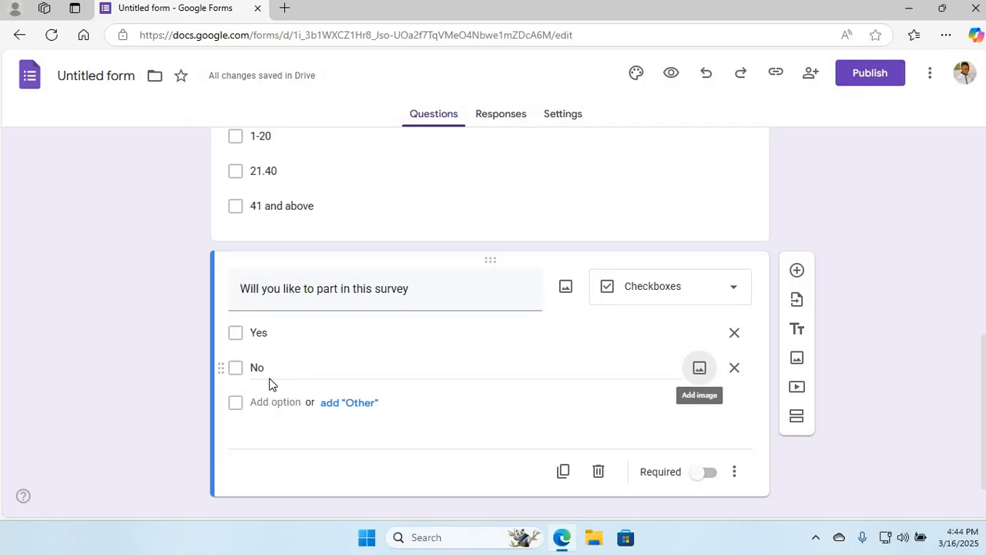
# Add a paragraph question titled "Why do you this survey is necessary" below the survey participation question
pyautogui.scroll(-1, 270, 383)
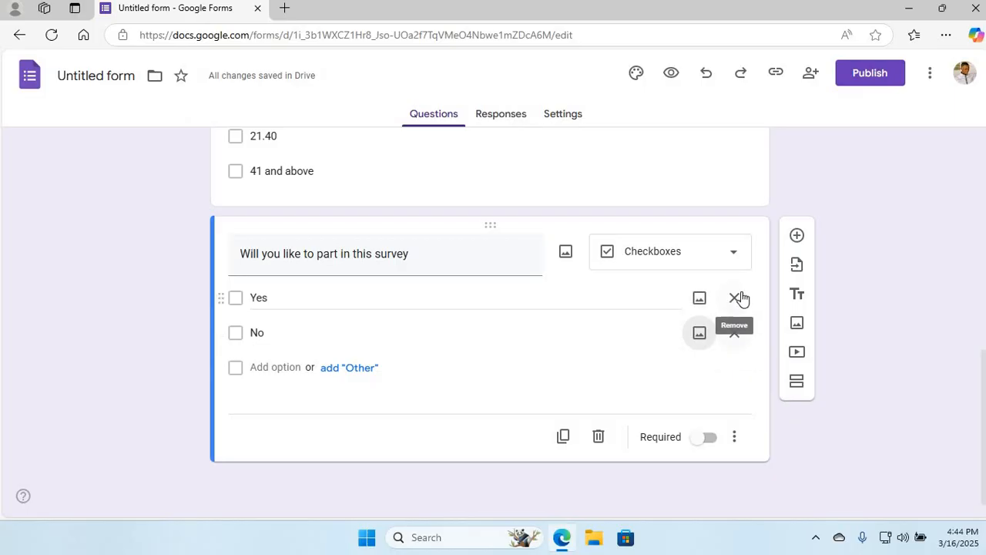
pyautogui.click(798, 239)
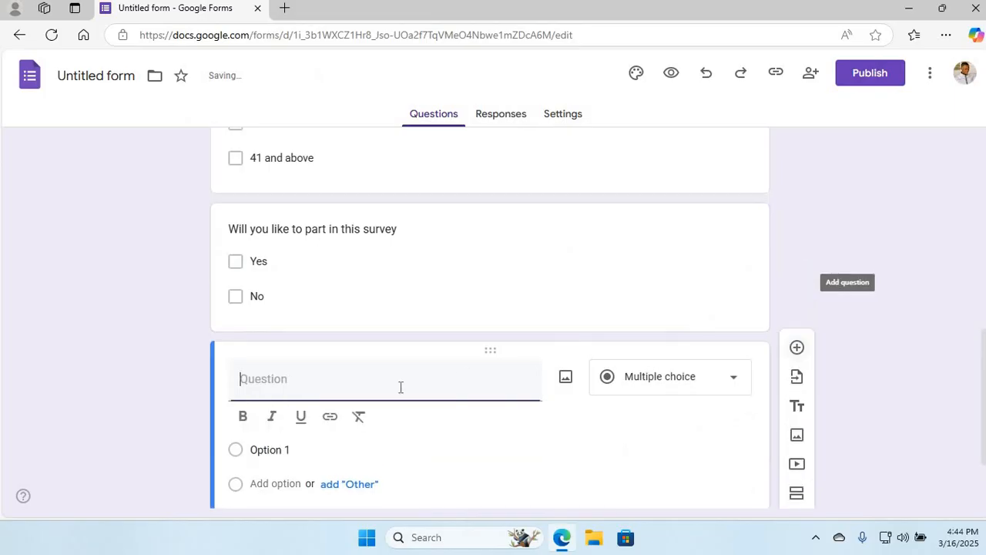
pyautogui.write('W')
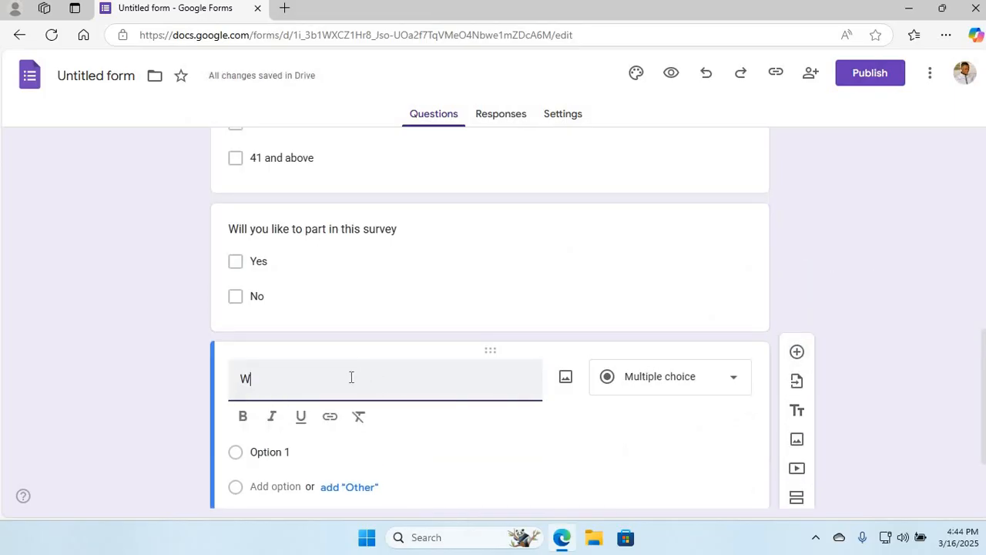
pyautogui.write('hy do you')
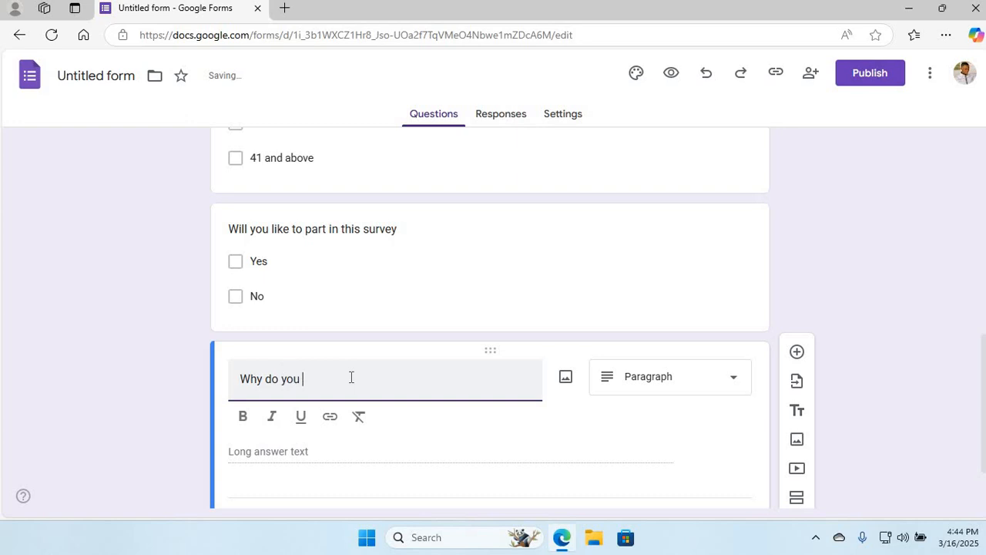
pyautogui.write(' this survey is nec')
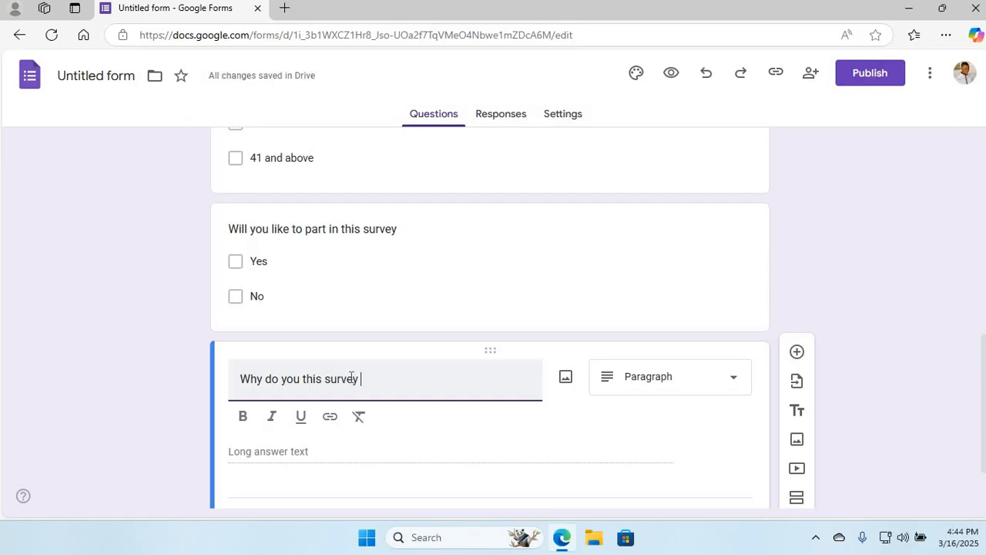
pyautogui.write('essary')
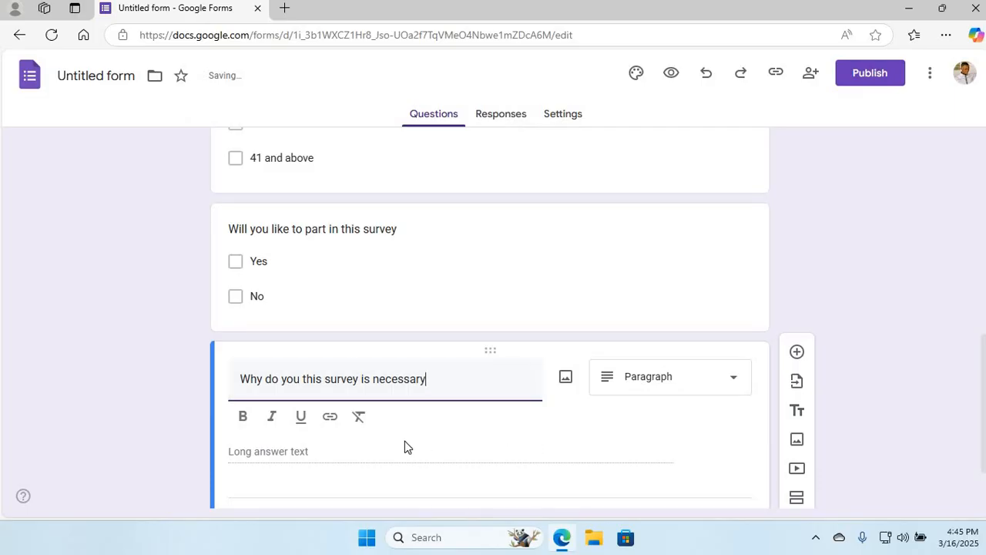
pyautogui.scroll(-1, 405, 447)
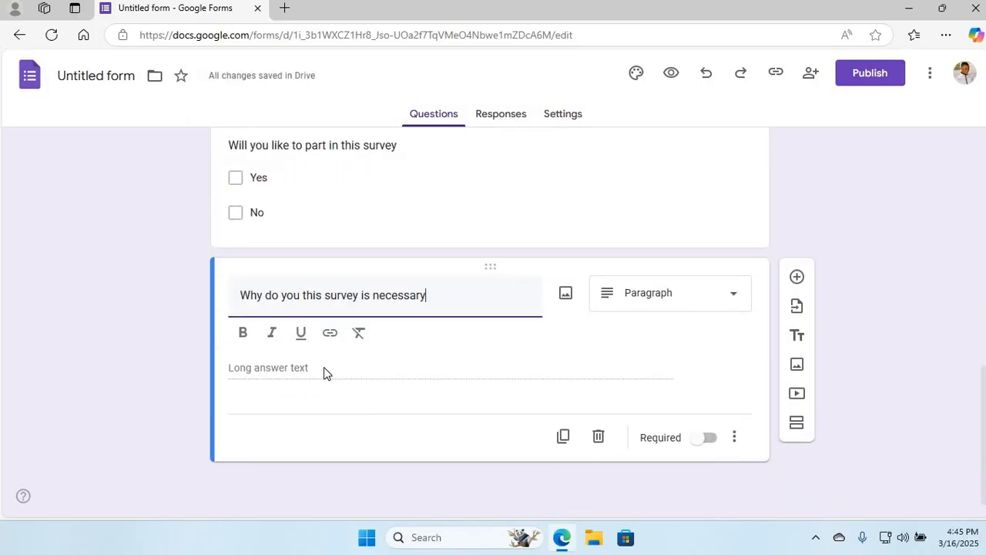
pyautogui.click(735, 298)
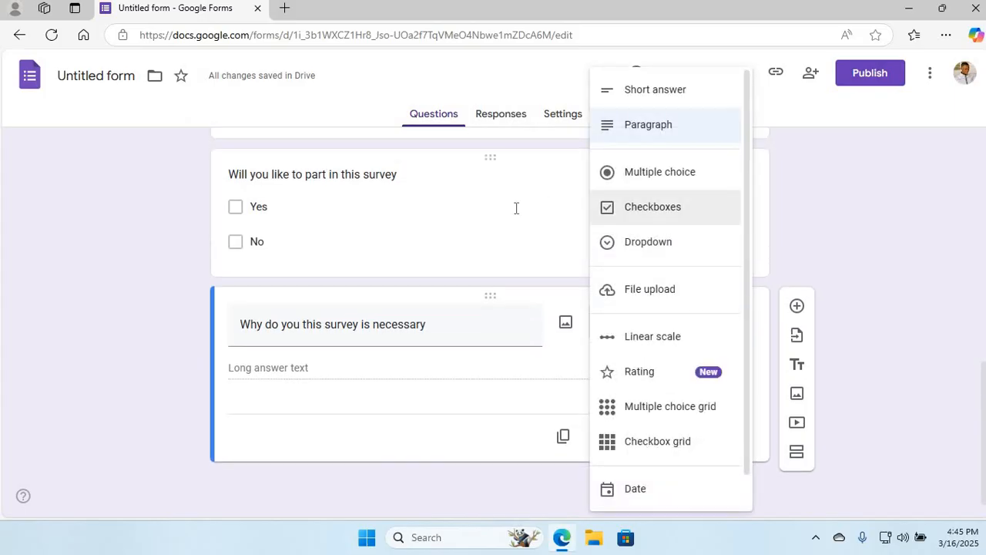
pyautogui.click(516, 208)
pyautogui.scroll(-1, 579, 312)
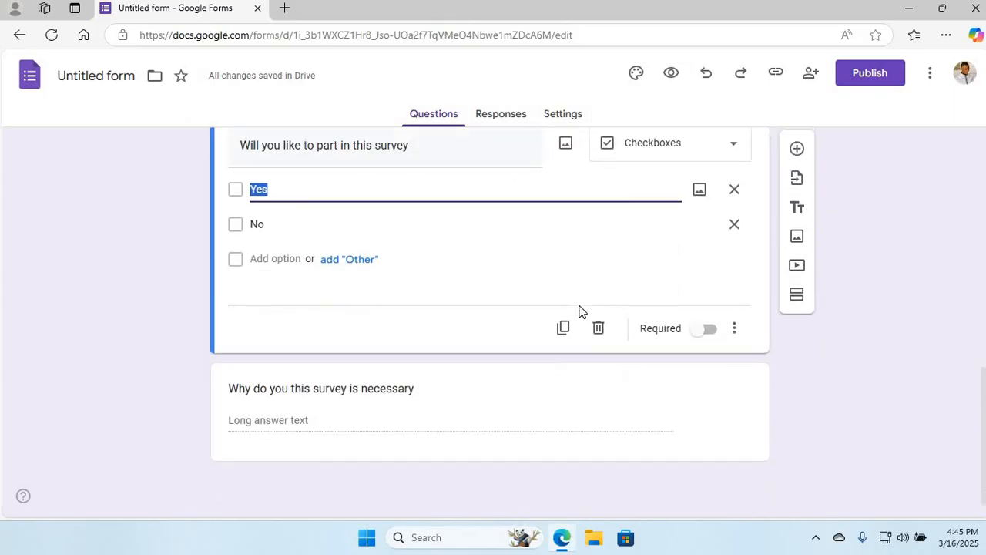
pyautogui.click(341, 421)
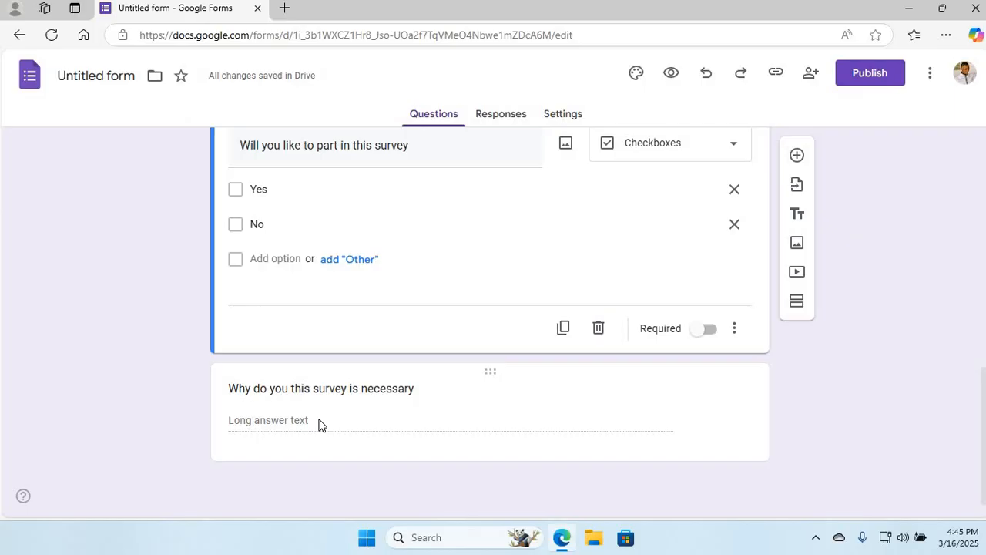
# Open the form's preview and look through its title, description and questions as a respondent sees them
pyautogui.scroll(3, 532, 239)
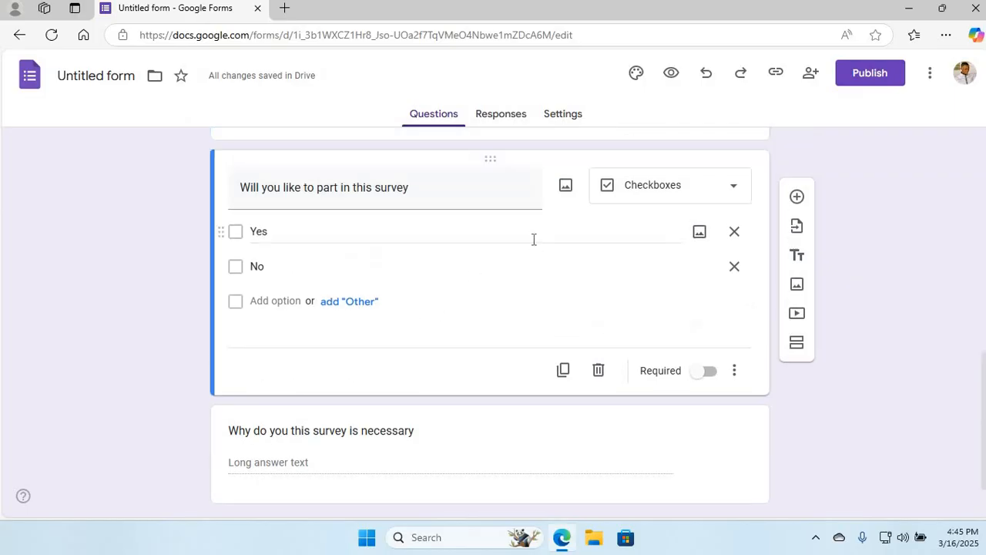
pyautogui.scroll(5, 533, 239)
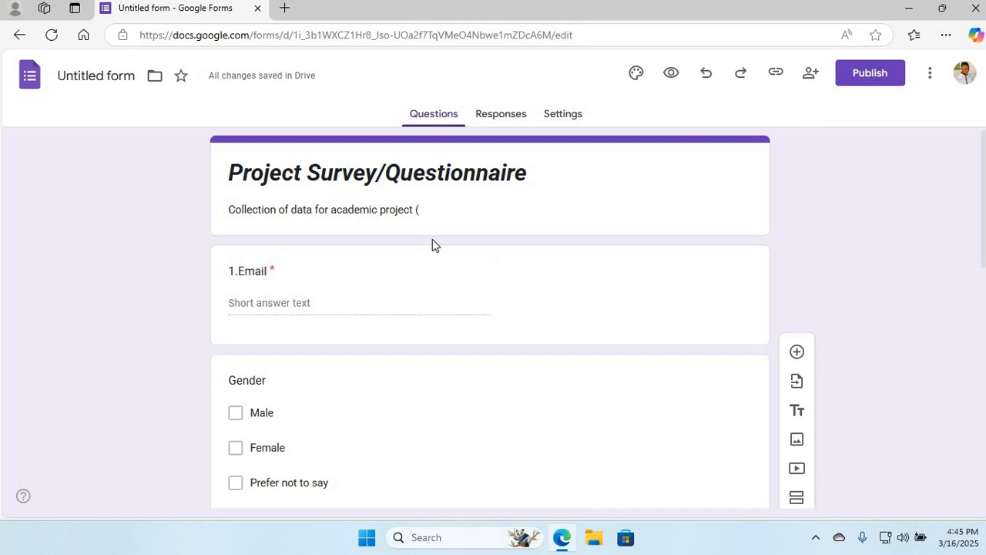
pyautogui.click(672, 74)
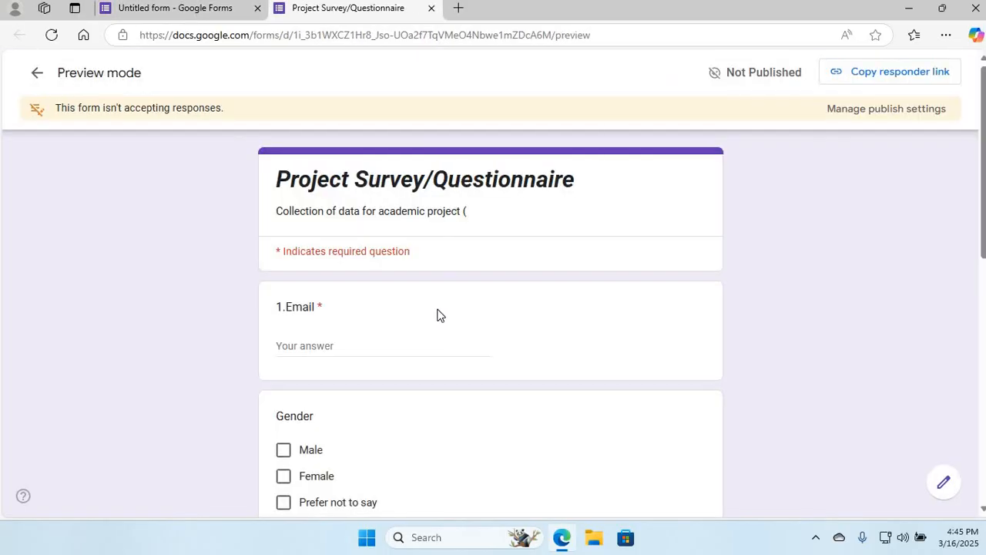
pyautogui.scroll(-2, 438, 314)
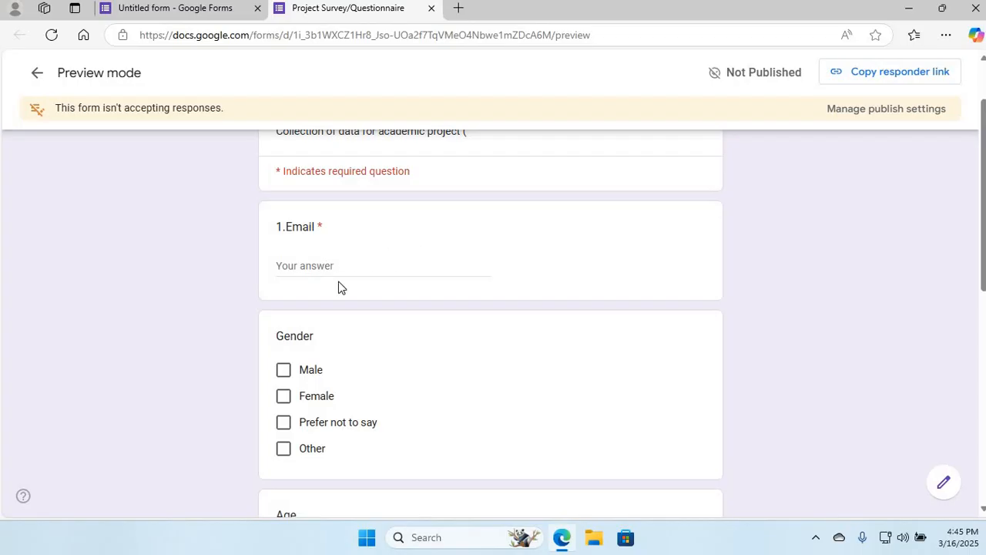
# Look through the remaining questions in the preview, from Gender to survey necessity, and return to the form editor
pyautogui.scroll(-2, 338, 283)
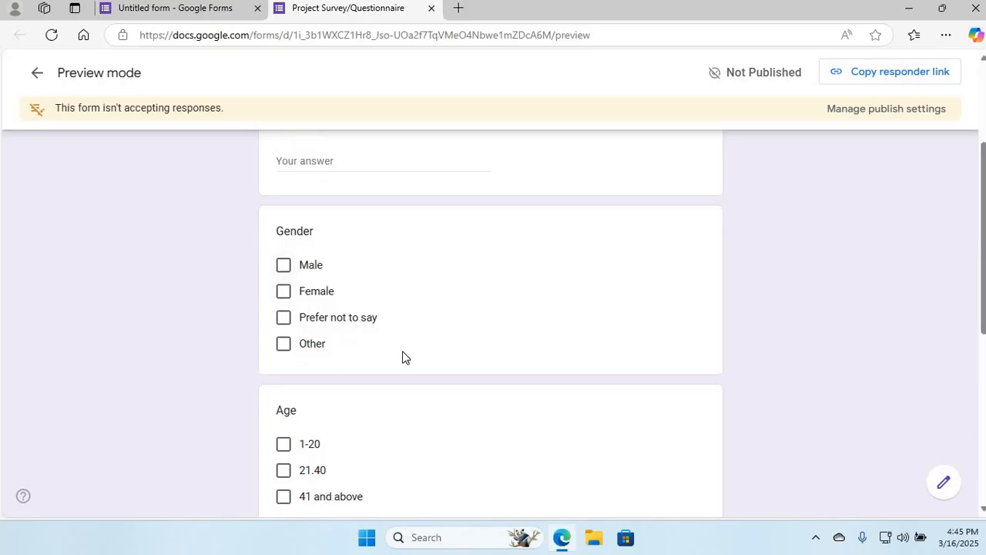
pyautogui.scroll(-3, 406, 357)
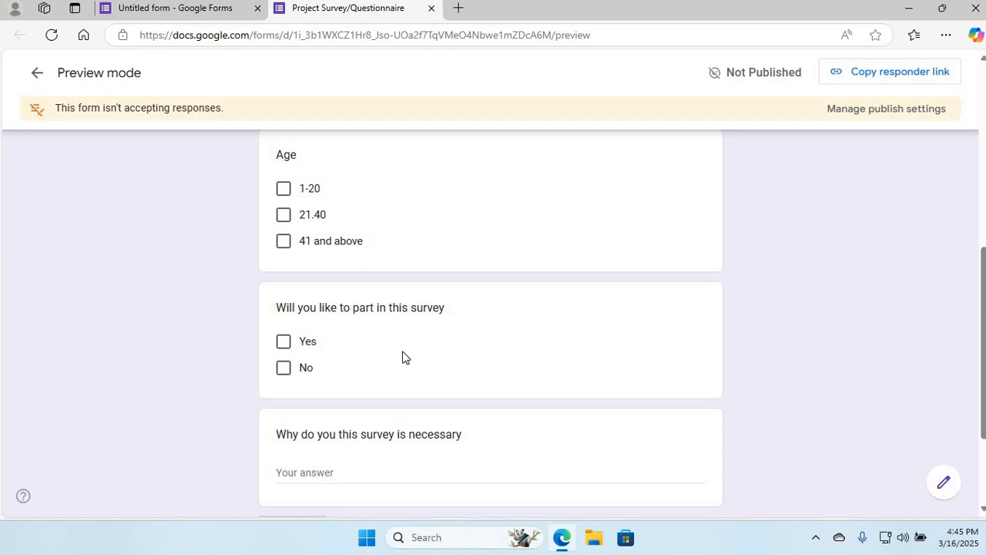
pyautogui.click(37, 74)
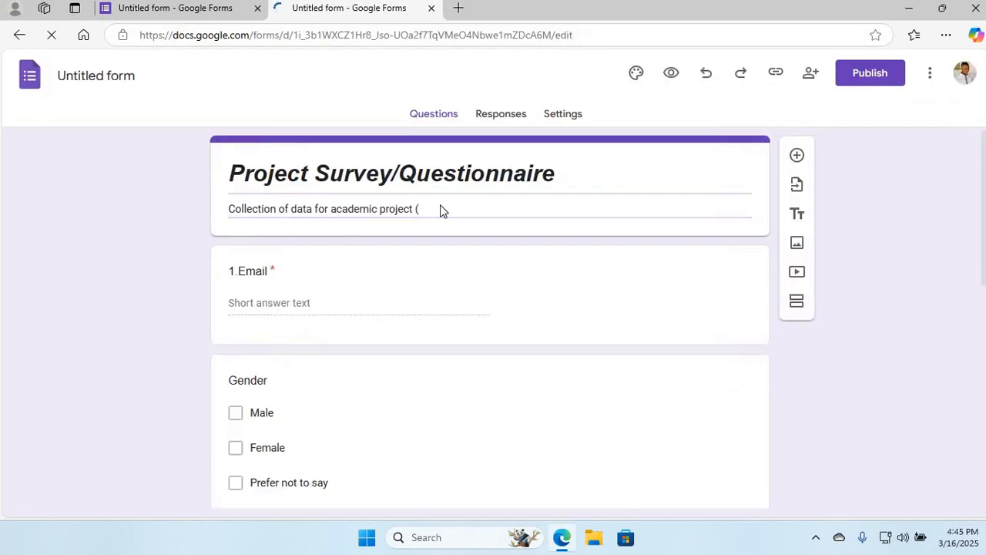
pyautogui.scroll(-1, 327, 279)
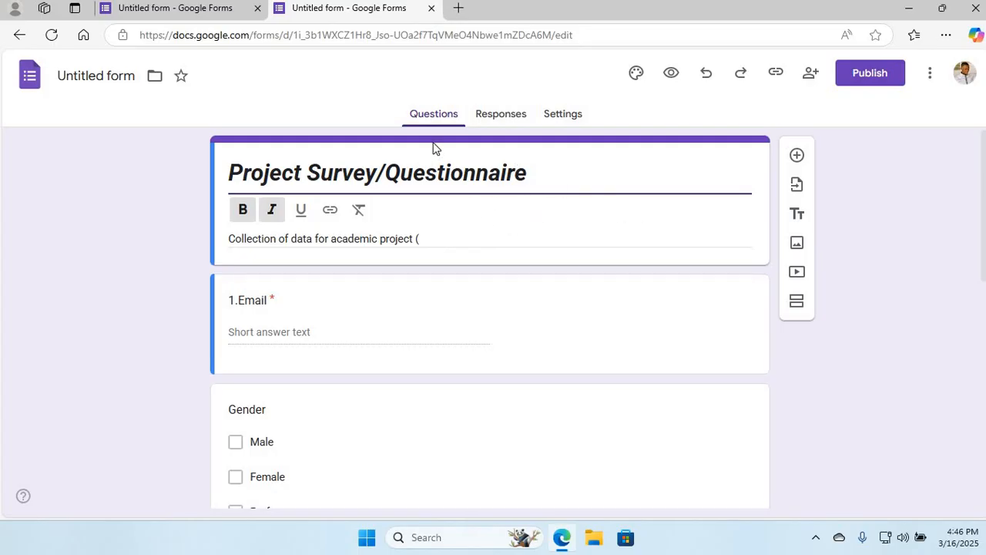
# Try red and then green as the form's theme color
pyautogui.click(635, 75)
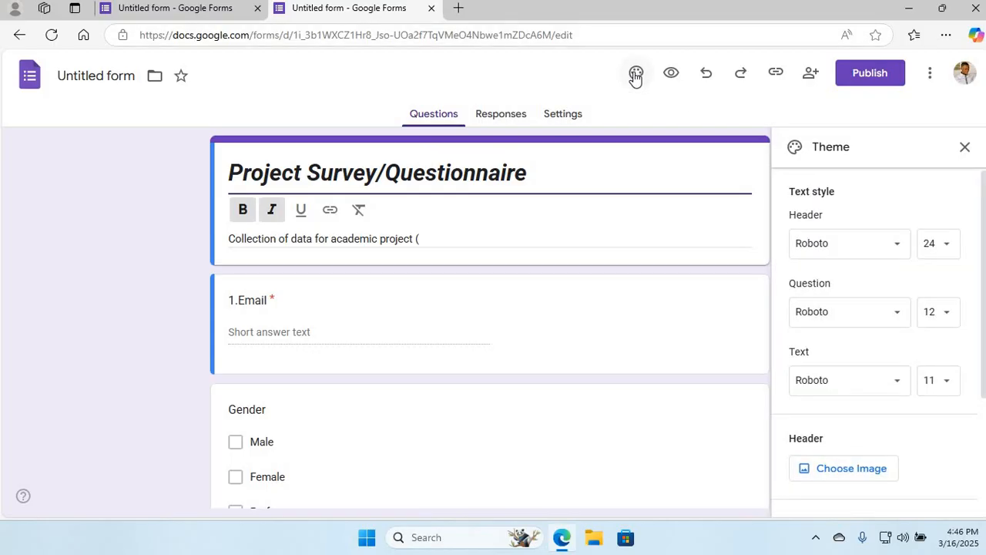
pyautogui.scroll(-1, 793, 308)
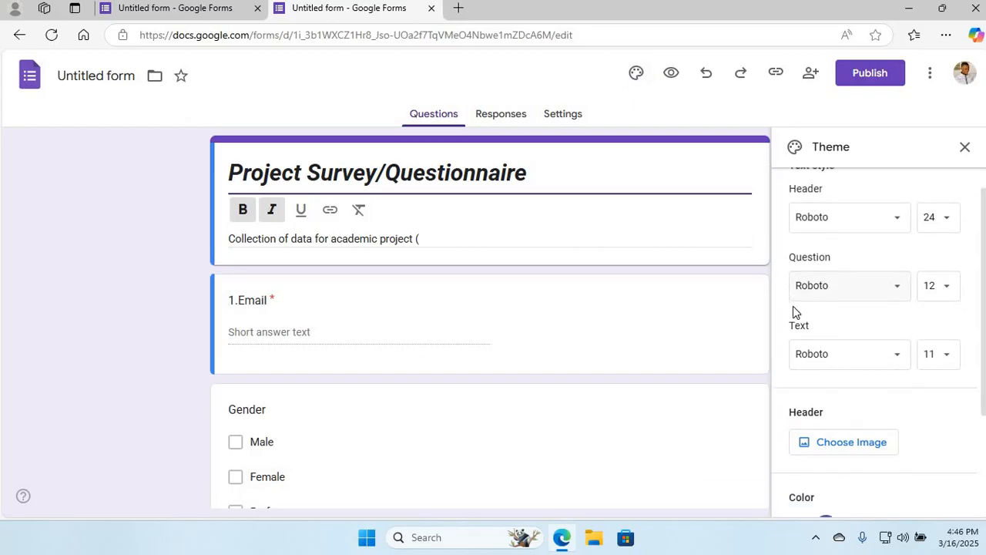
pyautogui.scroll(-2, 793, 309)
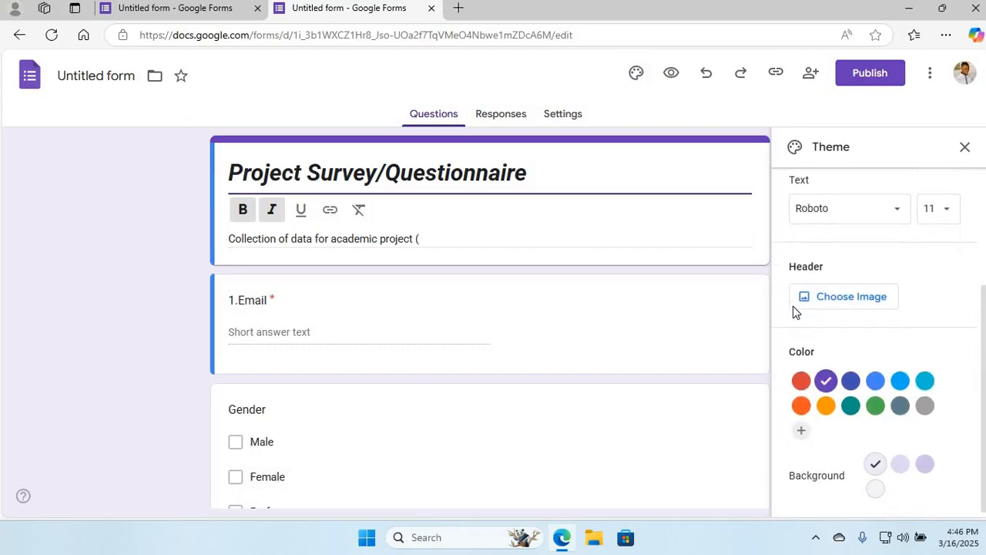
pyautogui.click(805, 381)
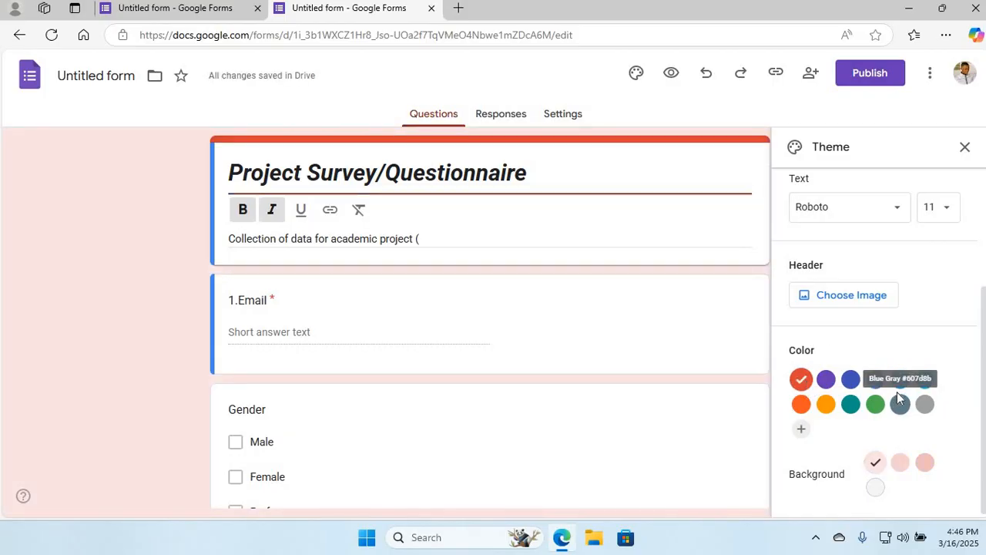
pyautogui.click(878, 407)
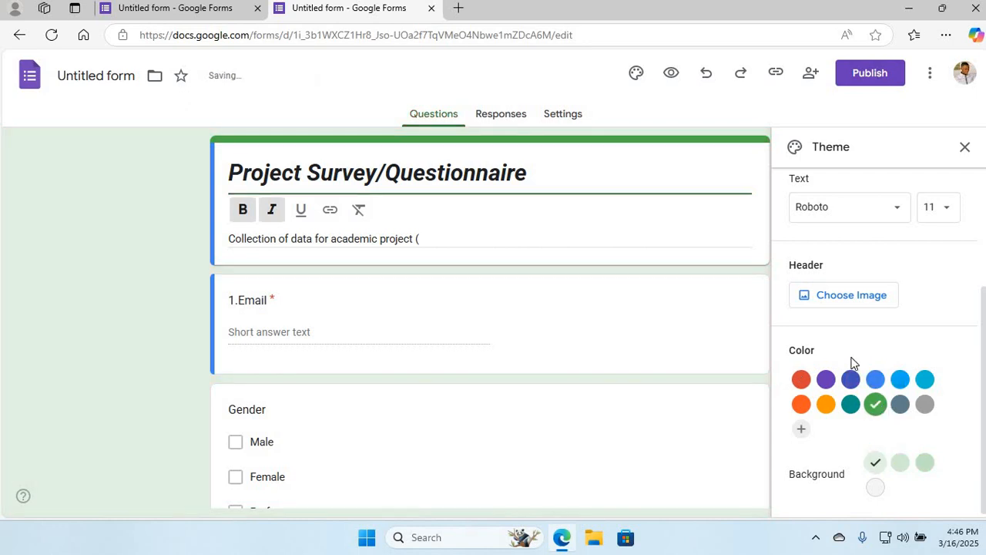
# Set the form's header to the basketball player silhouette image from the Work and School themes and look over the form
pyautogui.click(832, 303)
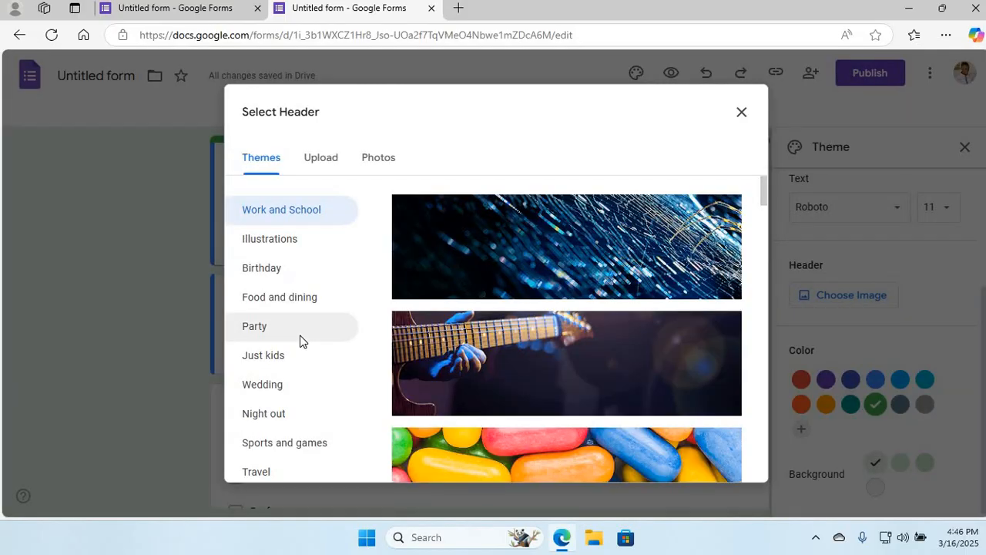
pyautogui.scroll(-4, 516, 354)
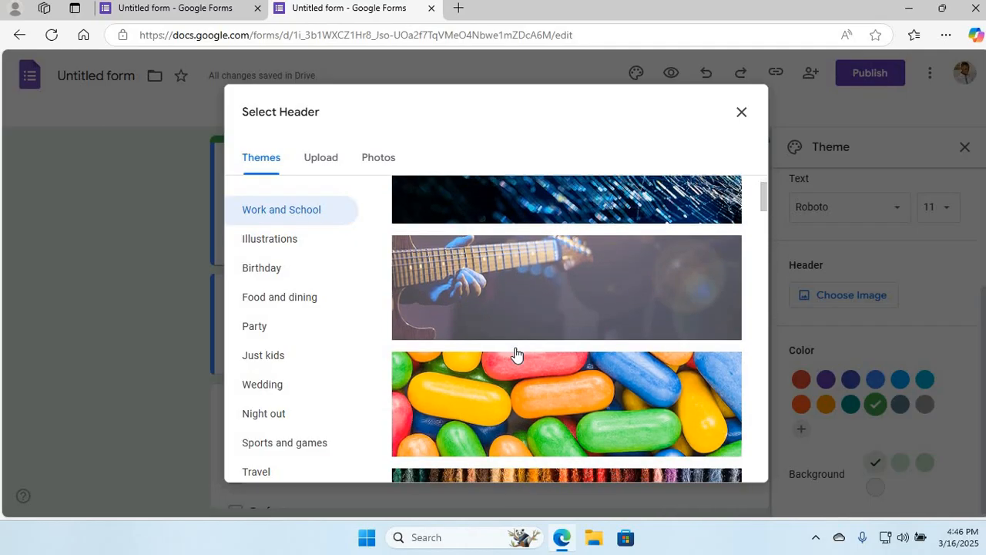
pyautogui.scroll(-2, 516, 355)
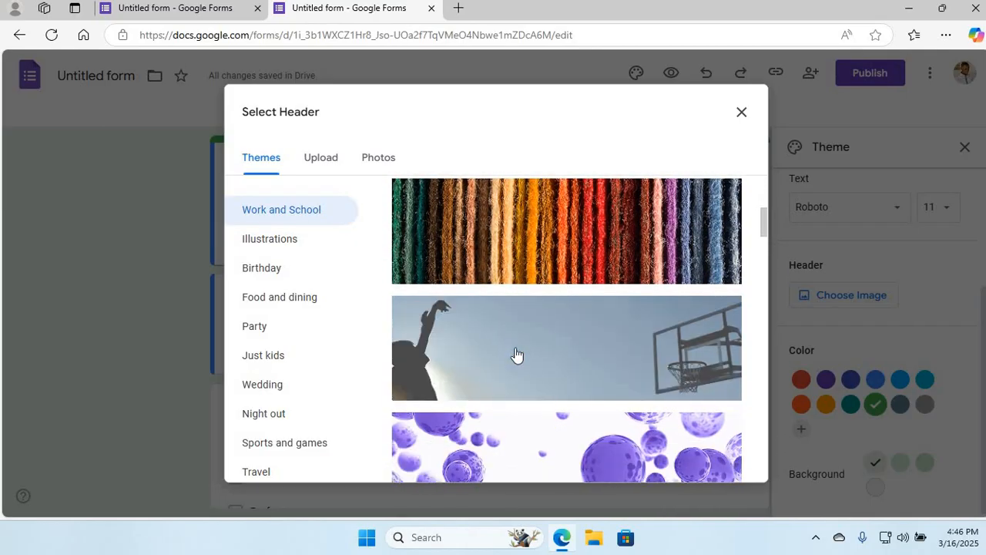
pyautogui.scroll(2, 517, 354)
pyautogui.scroll(-2, 516, 354)
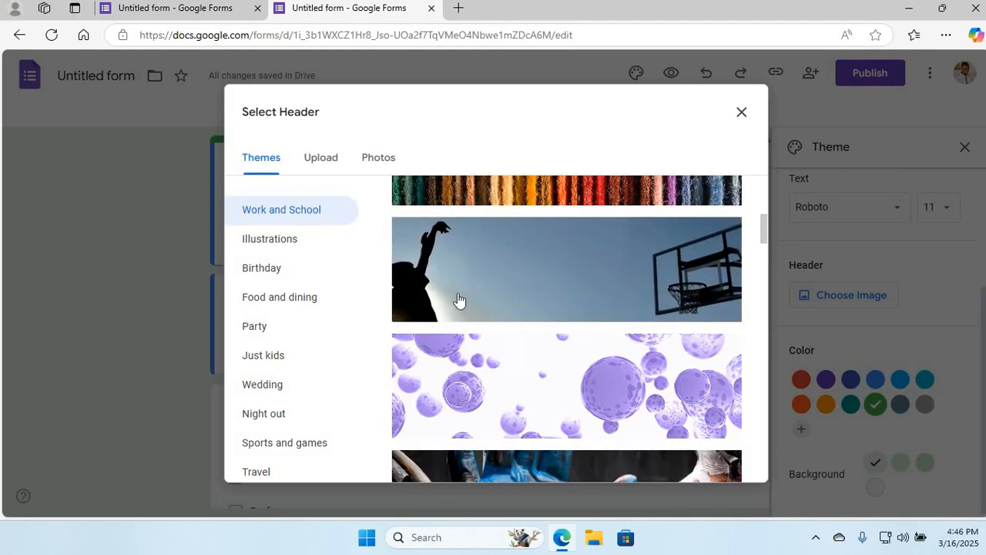
pyautogui.click(322, 163)
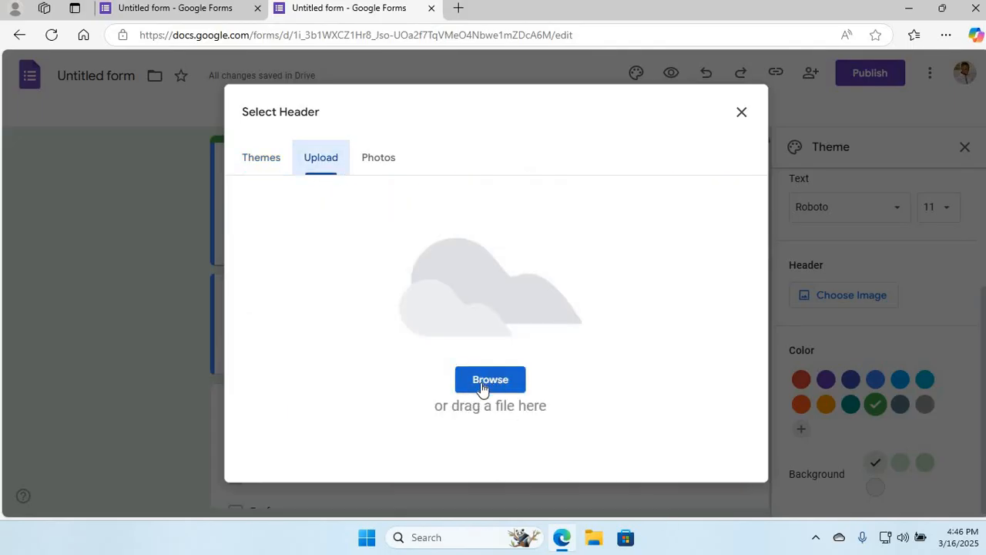
pyautogui.click(263, 160)
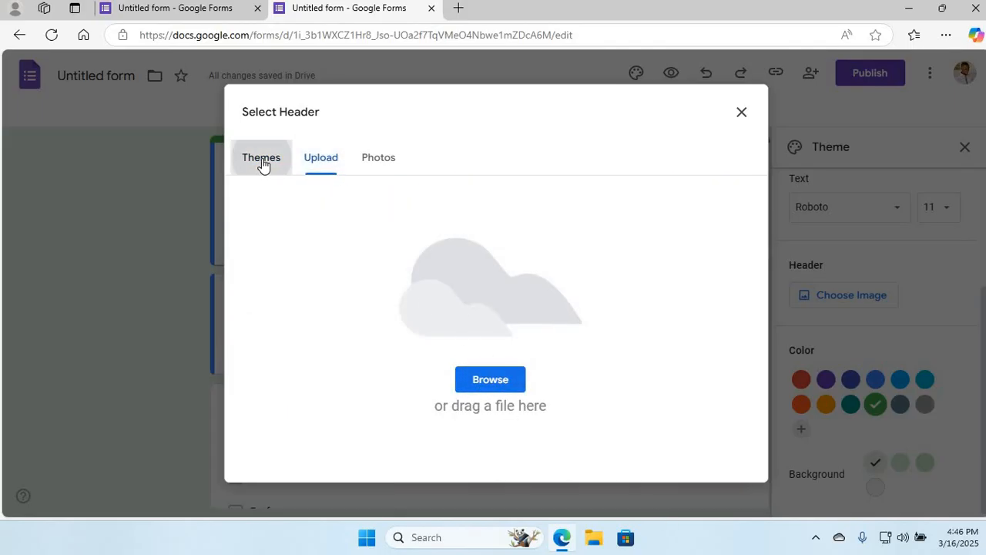
pyautogui.scroll(-2, 517, 264)
pyautogui.scroll(-1, 517, 264)
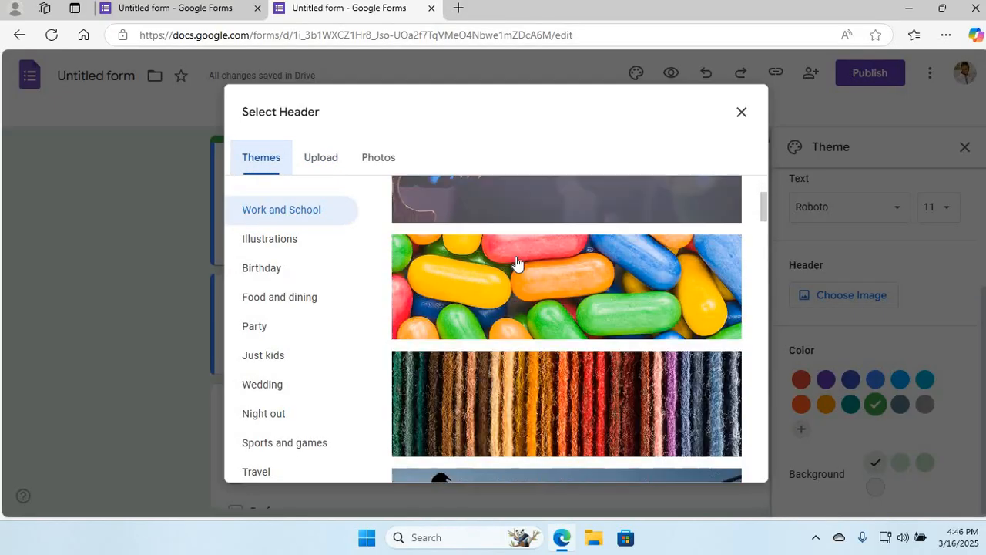
pyautogui.scroll(1, 517, 264)
pyautogui.scroll(-3, 516, 263)
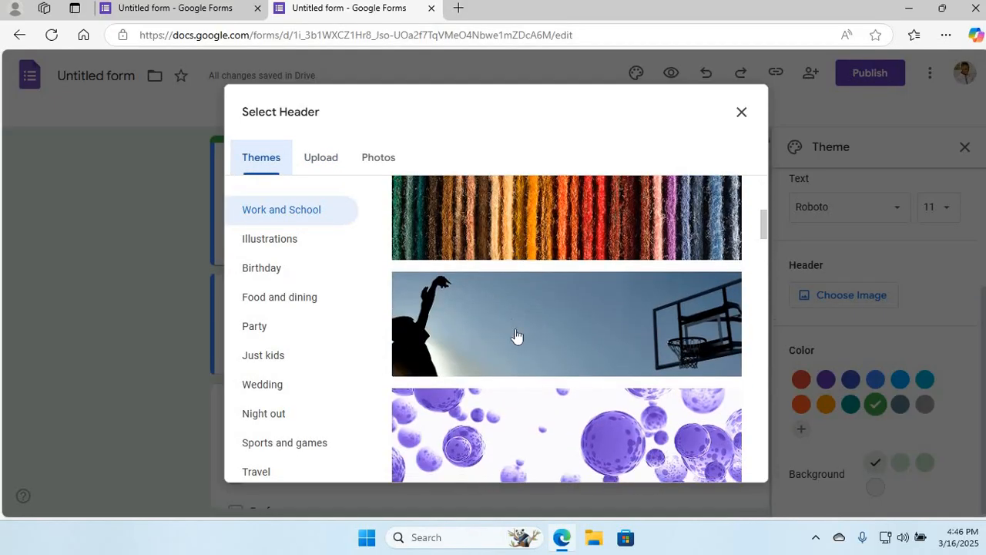
pyautogui.click(515, 334)
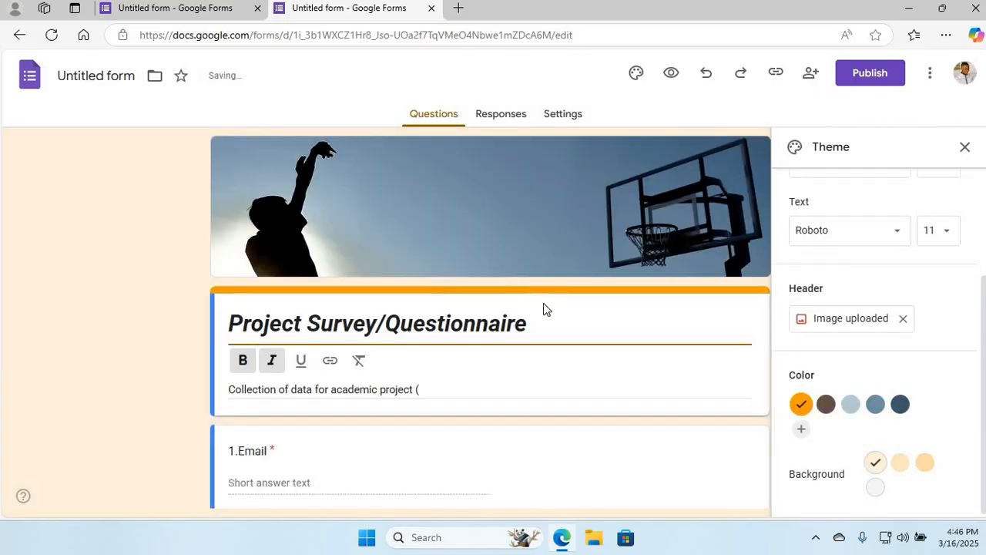
pyautogui.scroll(-1, 543, 303)
pyautogui.scroll(1, 543, 302)
pyautogui.scroll(-2, 544, 308)
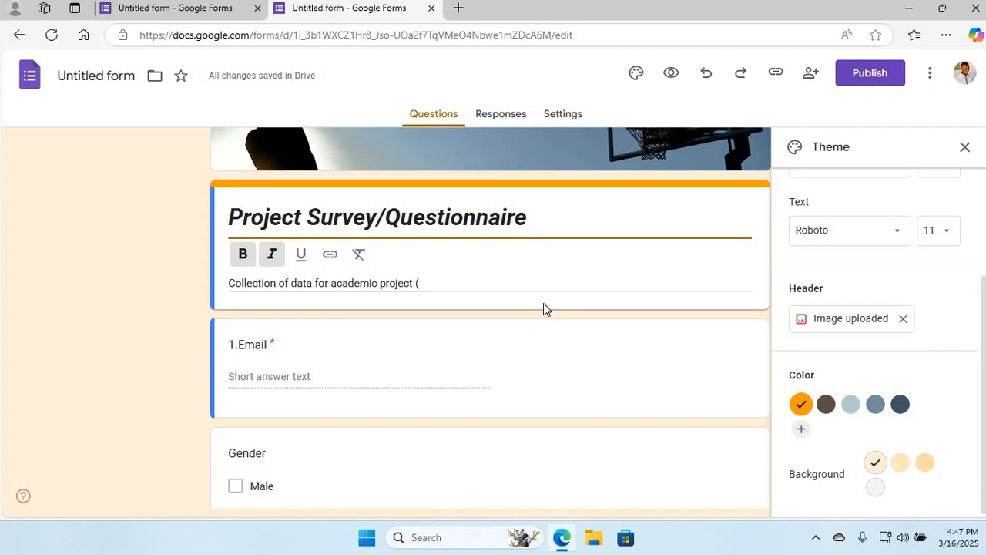
pyautogui.scroll(2, 584, 244)
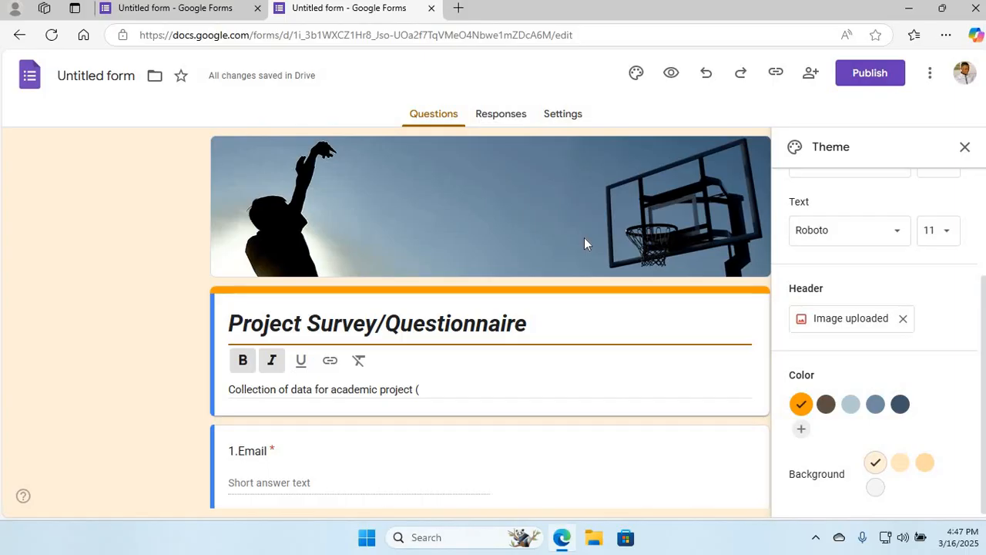
pyautogui.scroll(-4, 584, 239)
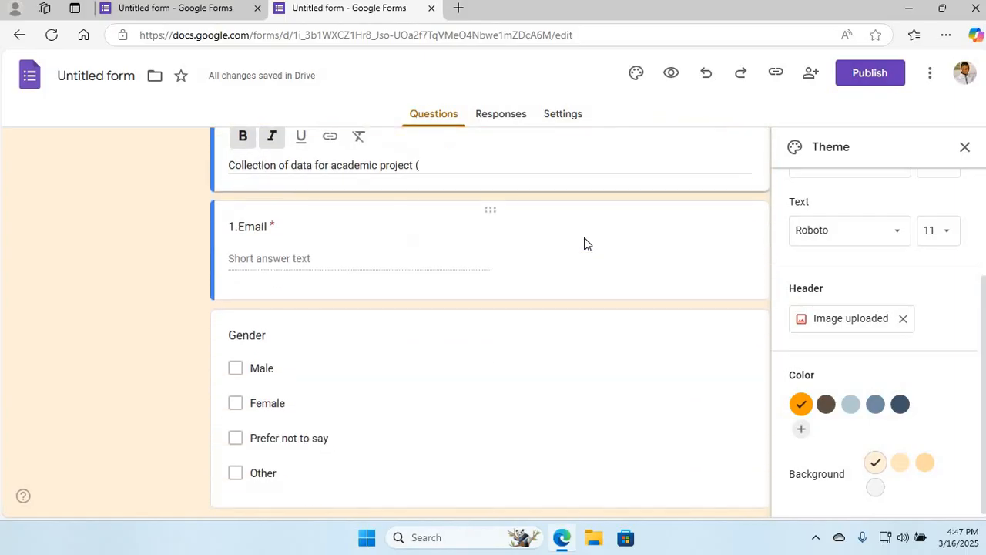
# Open the form's settings and examine the Collect email addresses options under Responses
pyautogui.click(555, 120)
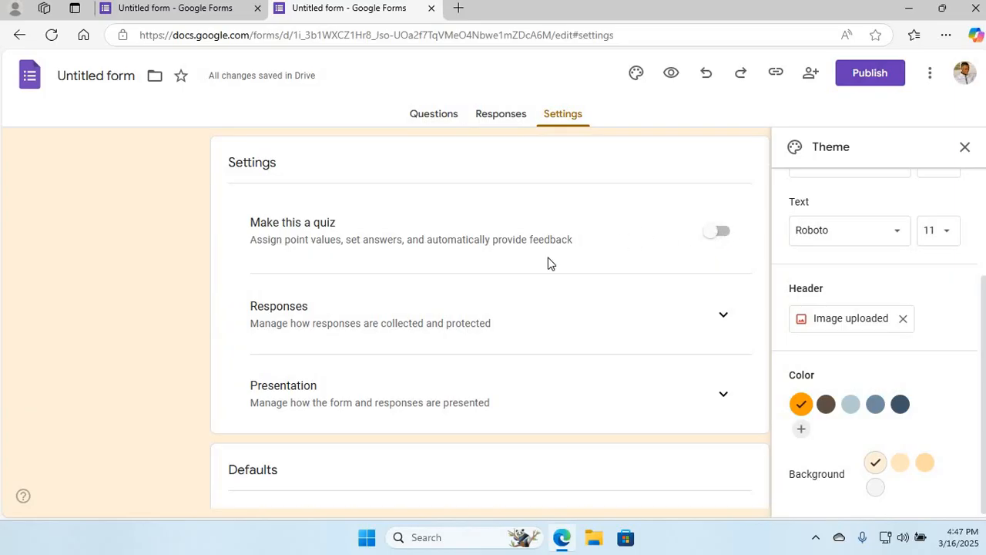
pyautogui.scroll(-1, 548, 258)
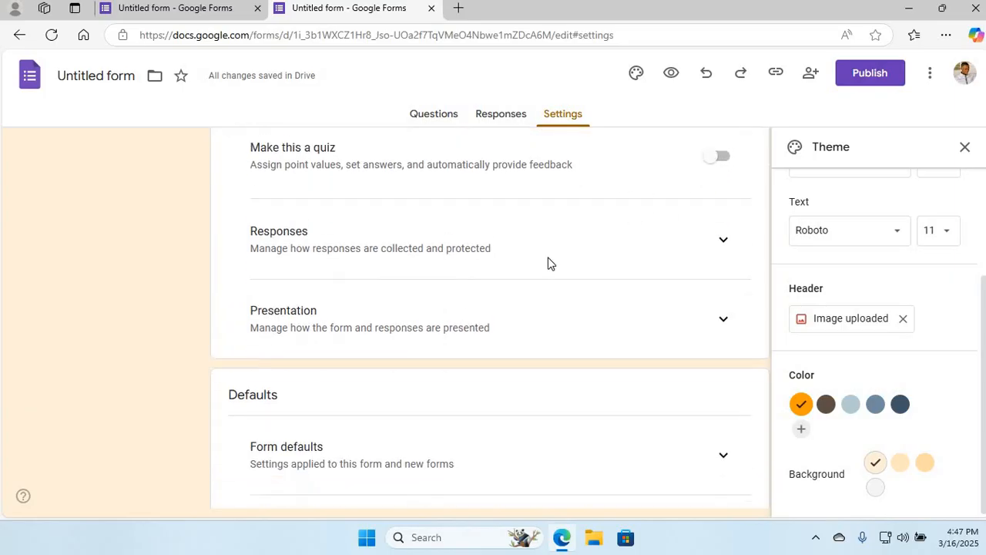
pyautogui.click(724, 229)
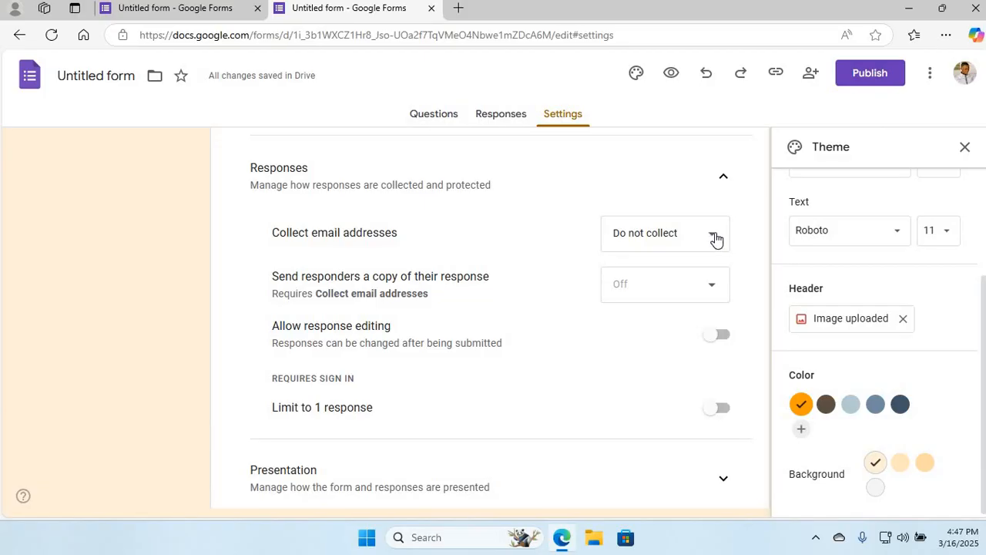
pyautogui.click(716, 240)
pyautogui.click(603, 178)
pyautogui.click(710, 238)
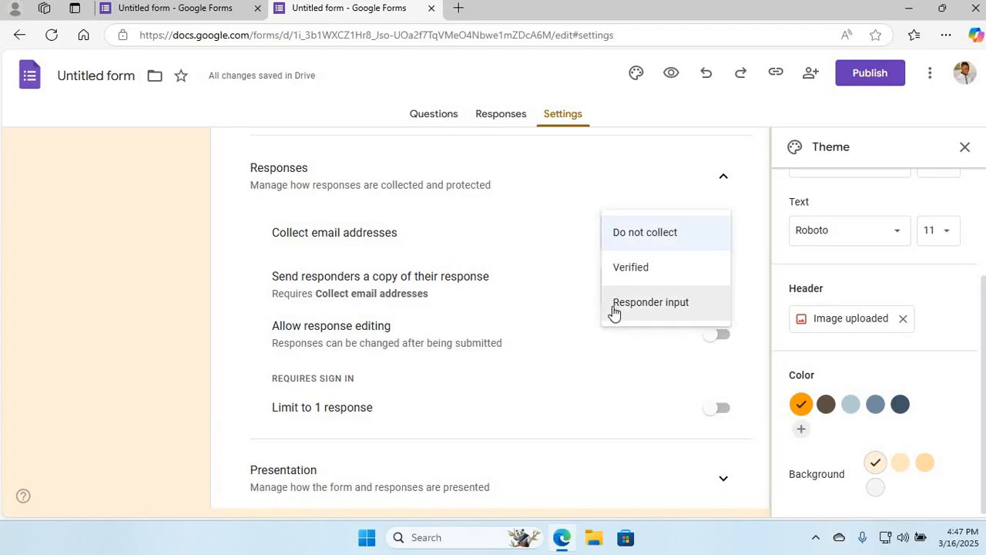
pyautogui.click(555, 287)
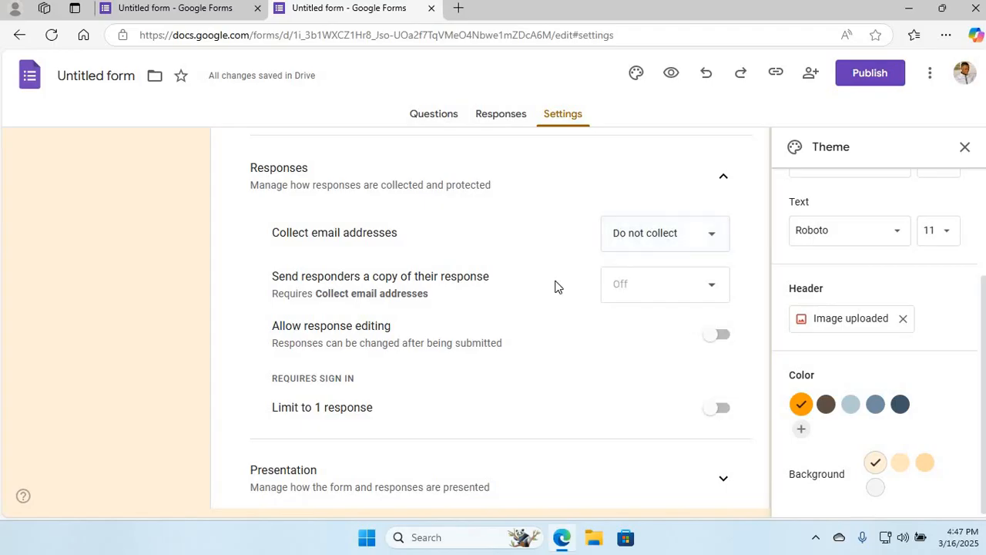
# Turn on Allow response editing in the form's response settings
pyautogui.scroll(-1, 555, 286)
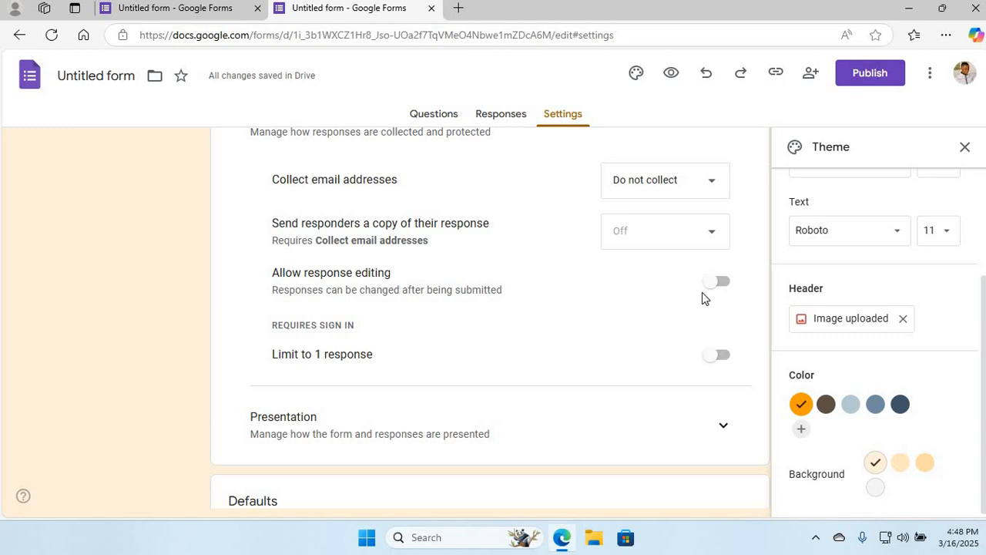
pyautogui.click(723, 290)
pyautogui.scroll(-1, 713, 312)
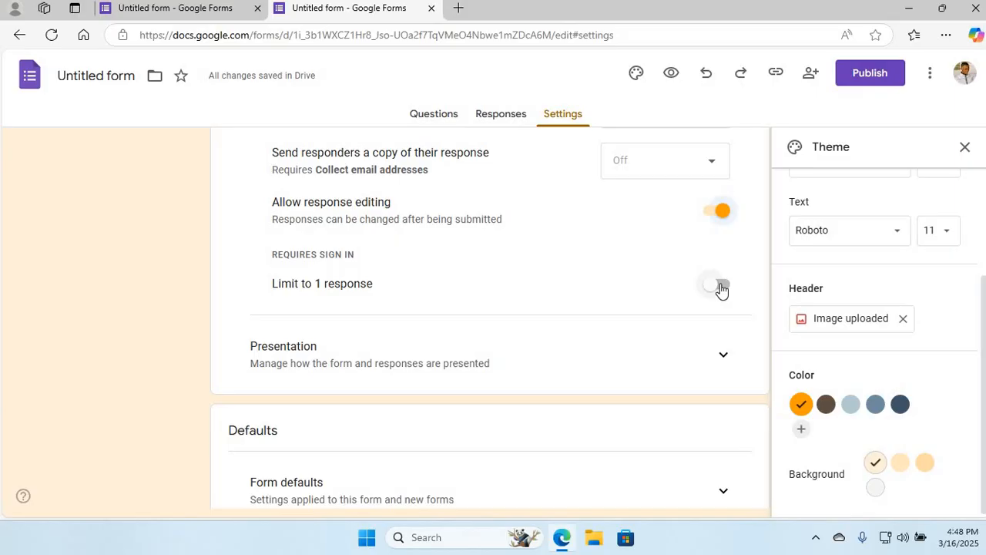
# Look through the form's Presentation settings and Form defaults, and return to the start of the settings
pyautogui.scroll(-1, 721, 289)
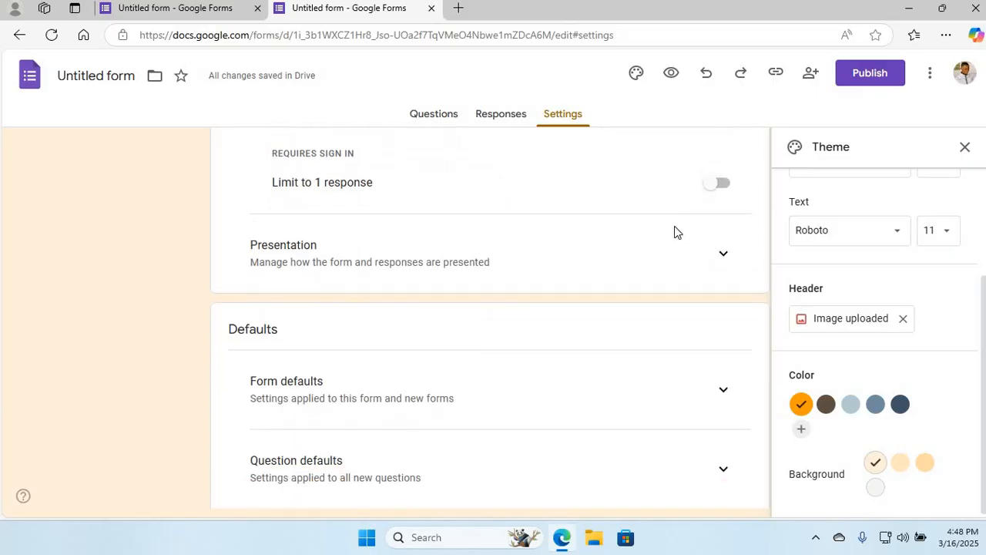
pyautogui.click(723, 254)
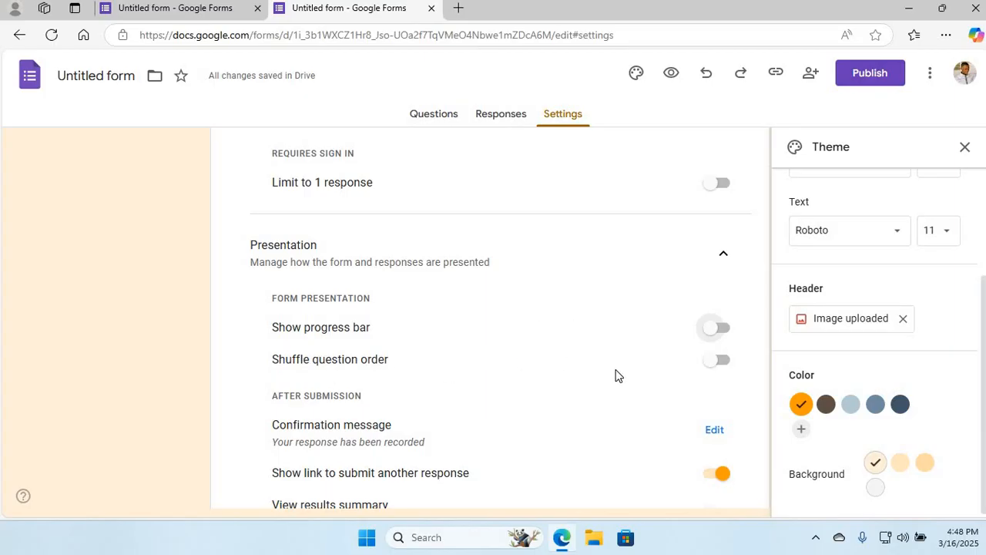
pyautogui.scroll(-3, 615, 376)
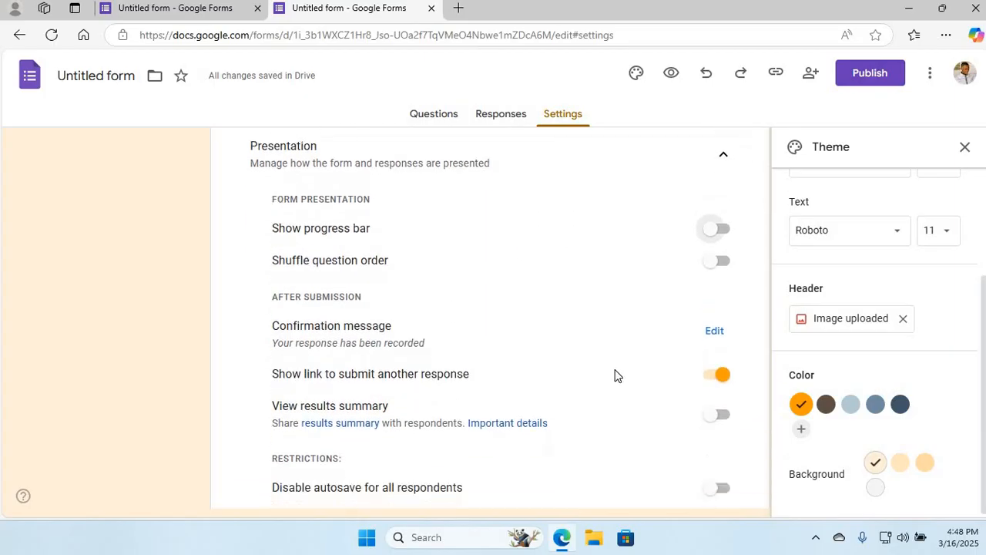
pyautogui.scroll(-3, 615, 376)
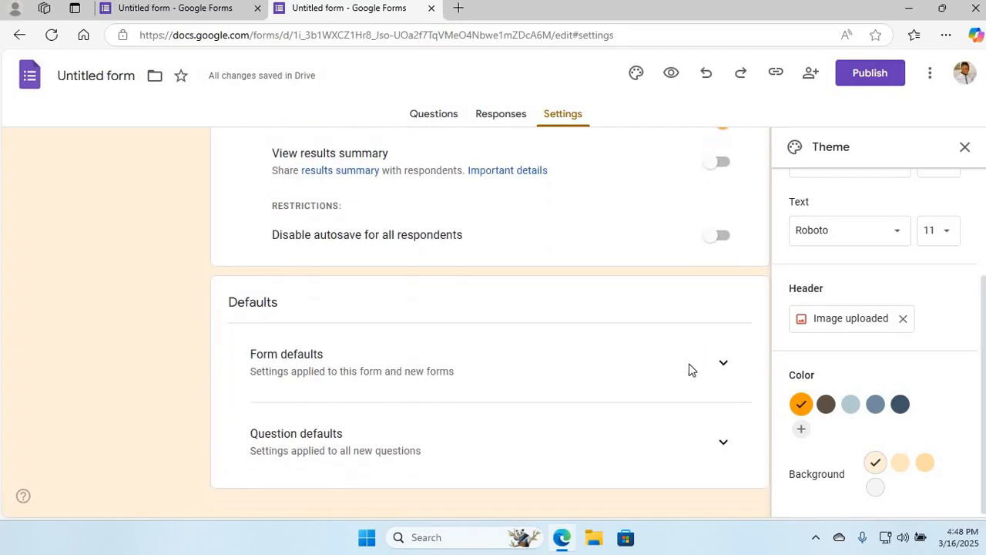
pyautogui.click(725, 367)
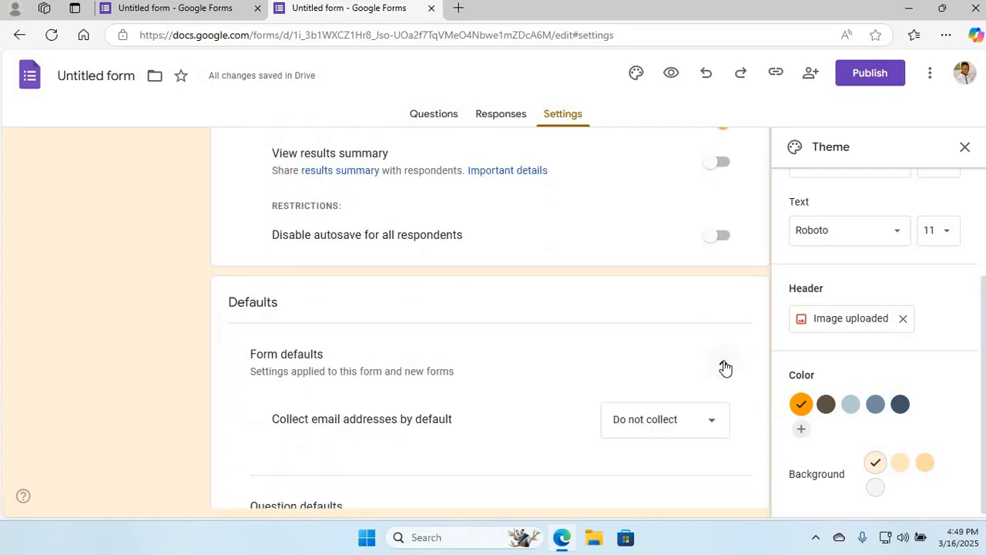
pyautogui.scroll(-3, 599, 396)
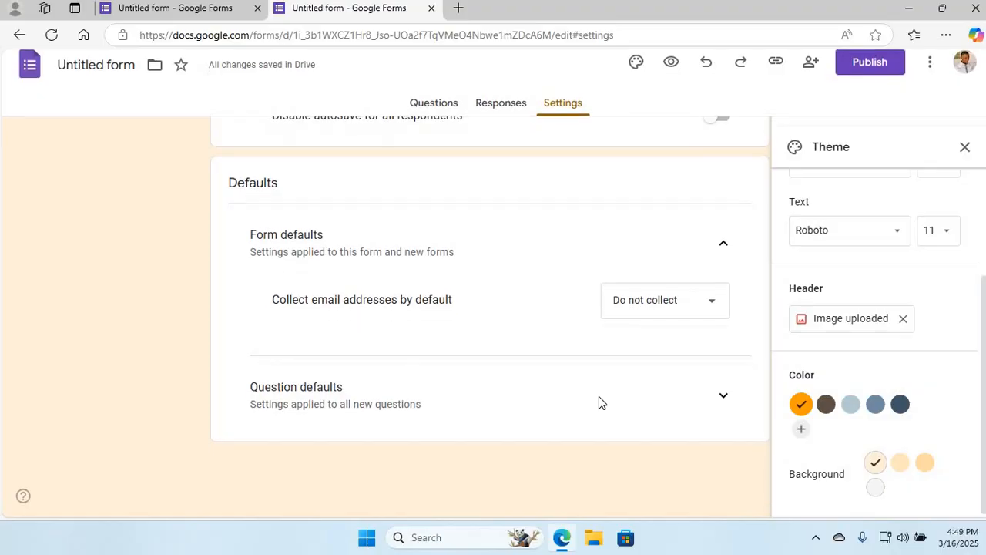
pyautogui.scroll(10, 599, 396)
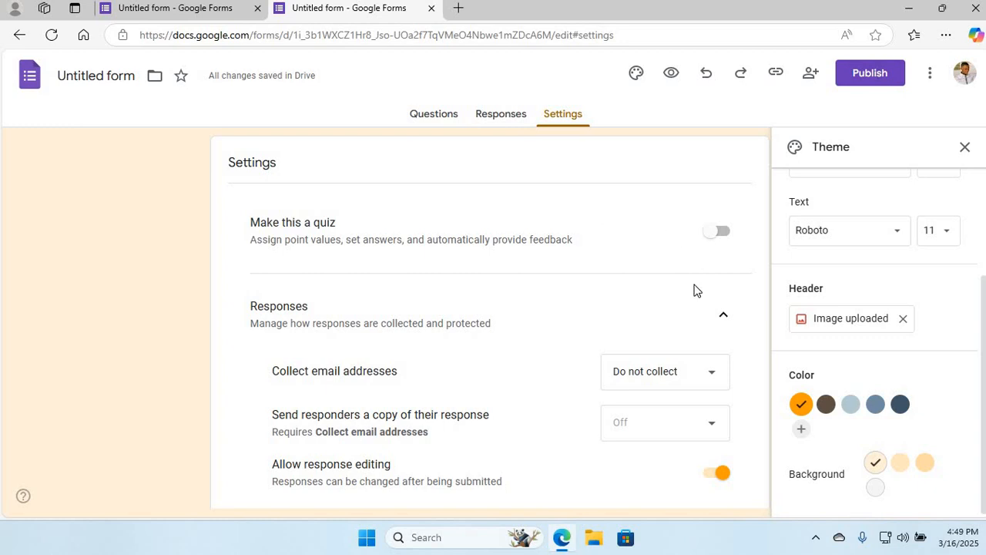
# Return to the form's questions and publish the form with responders set to Anyone with the link
pyautogui.click(439, 120)
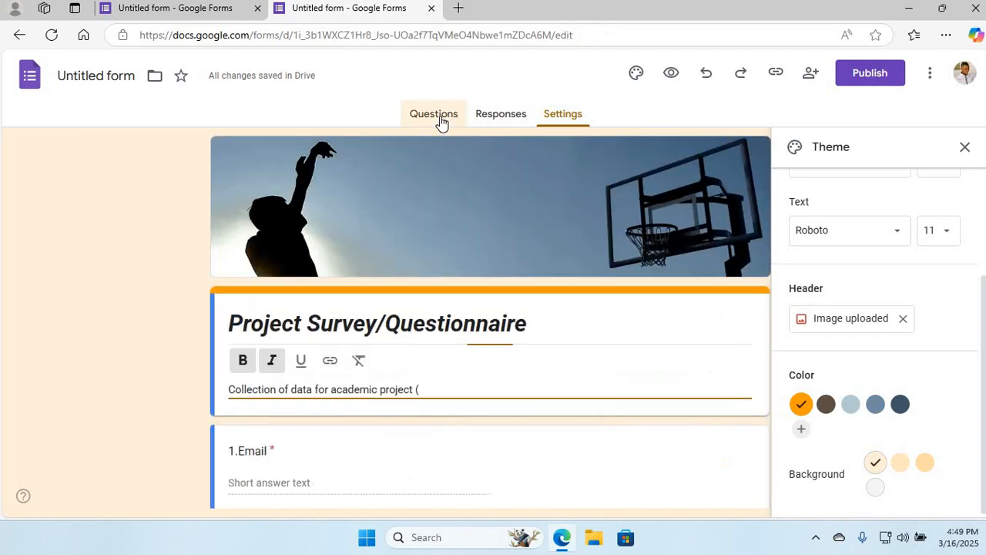
pyautogui.scroll(-3, 485, 232)
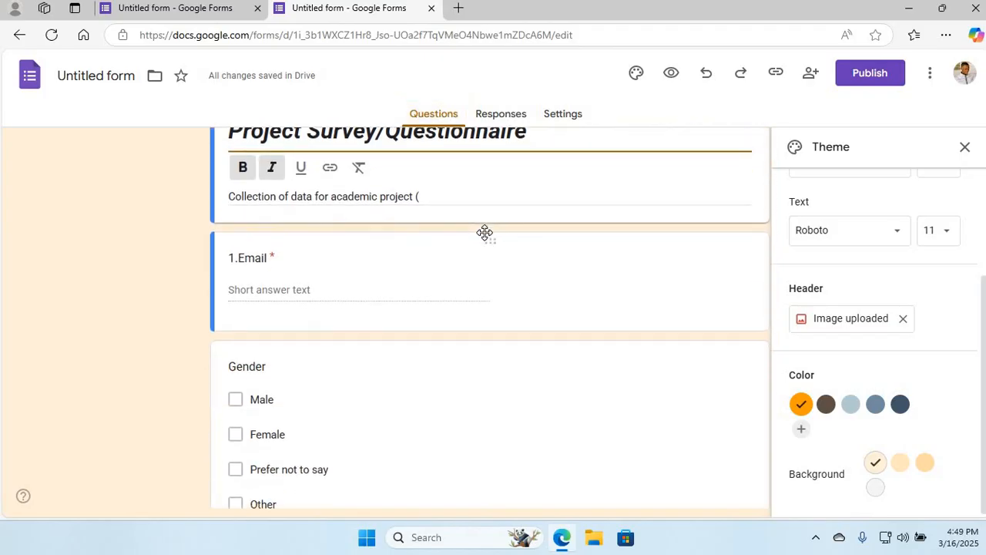
pyautogui.scroll(3, 485, 232)
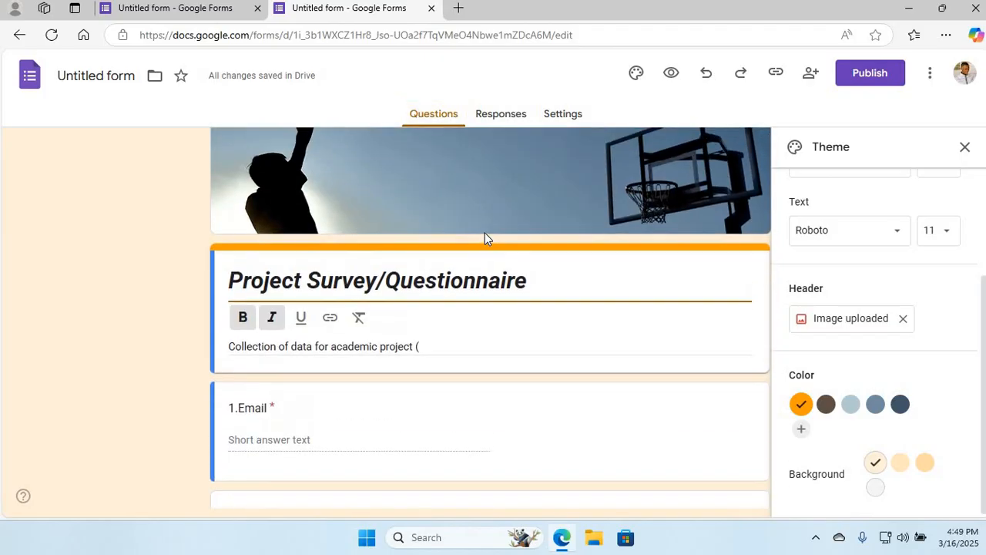
pyautogui.scroll(1, 484, 234)
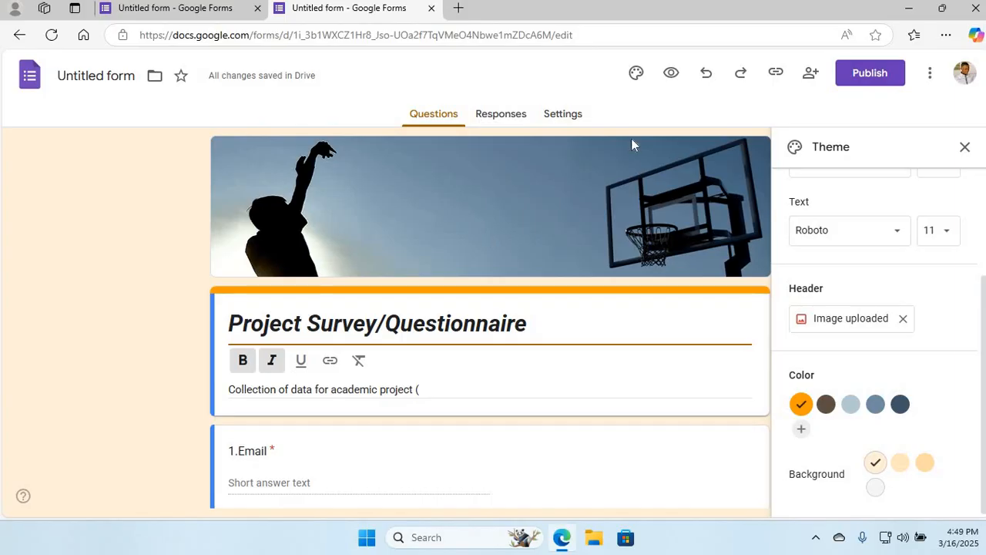
pyautogui.click(867, 77)
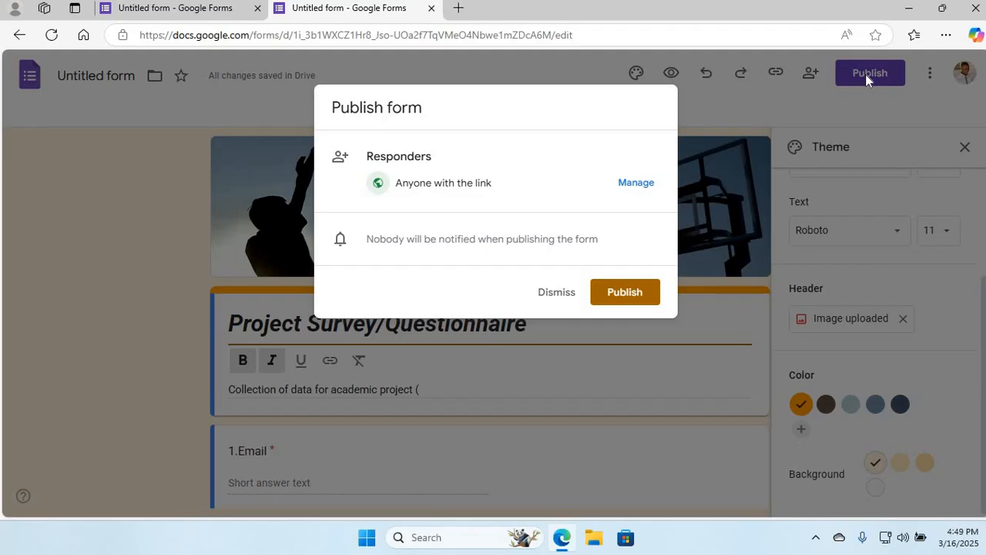
pyautogui.click(623, 293)
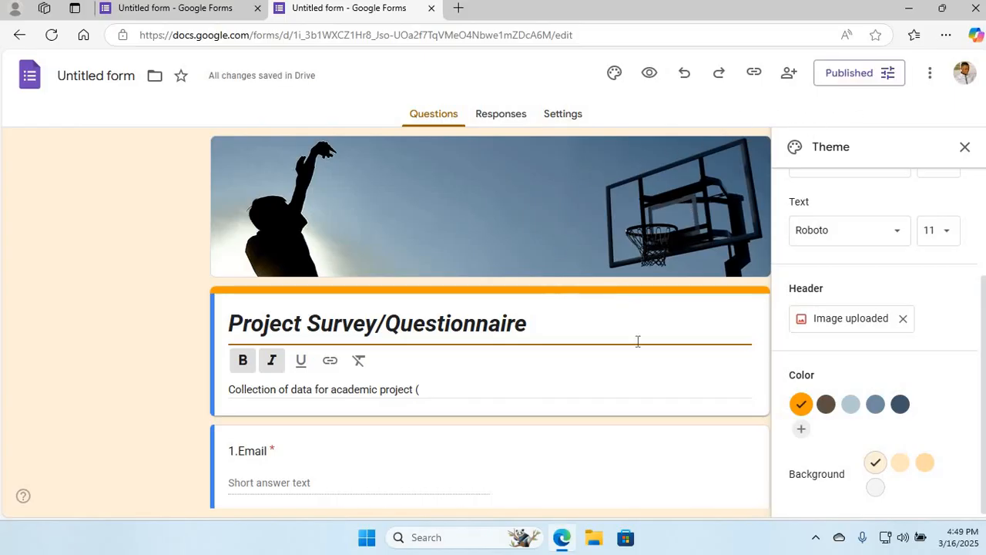
# Copy the published form's full responder link and open it in a new browser tab
pyautogui.scroll(-3, 636, 340)
pyautogui.scroll(-1, 637, 341)
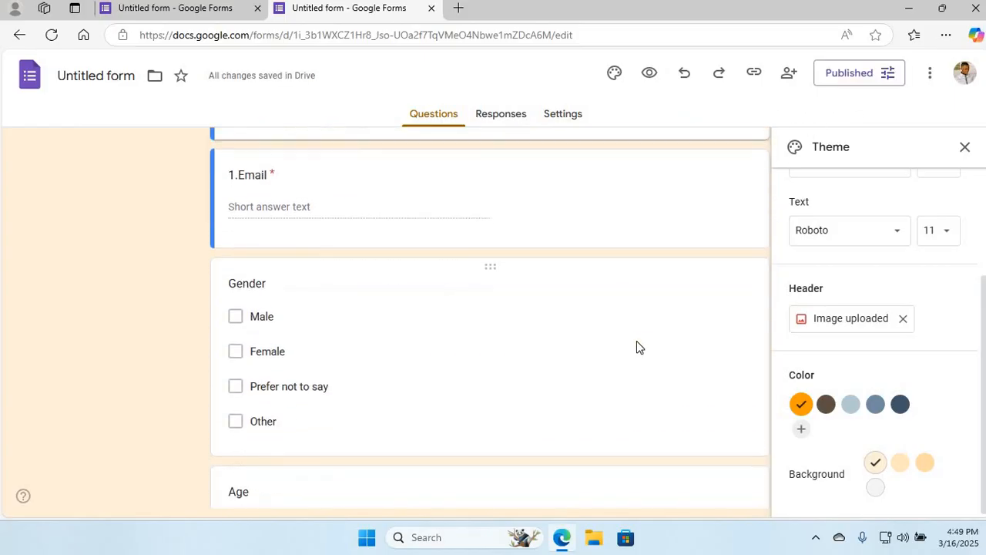
pyautogui.click(753, 74)
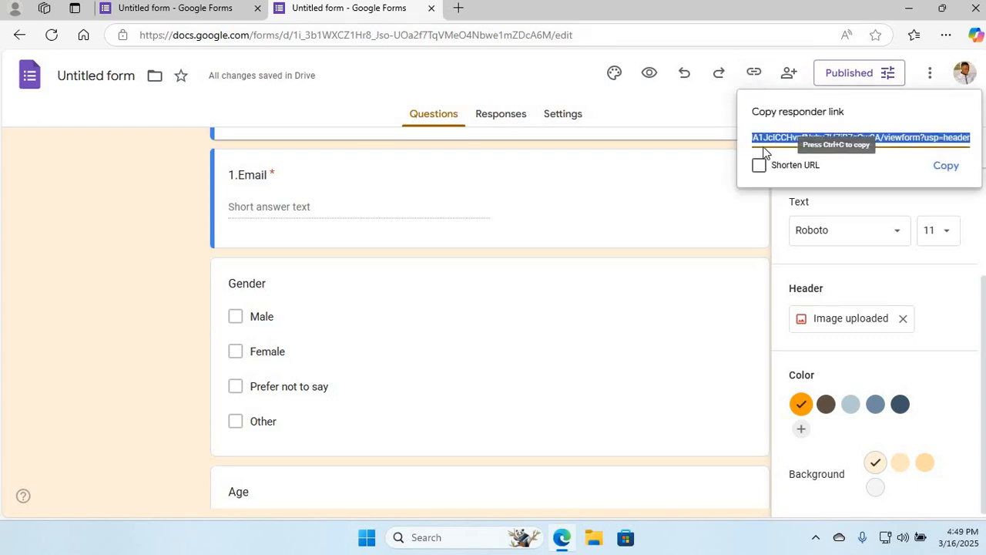
pyautogui.click(946, 168)
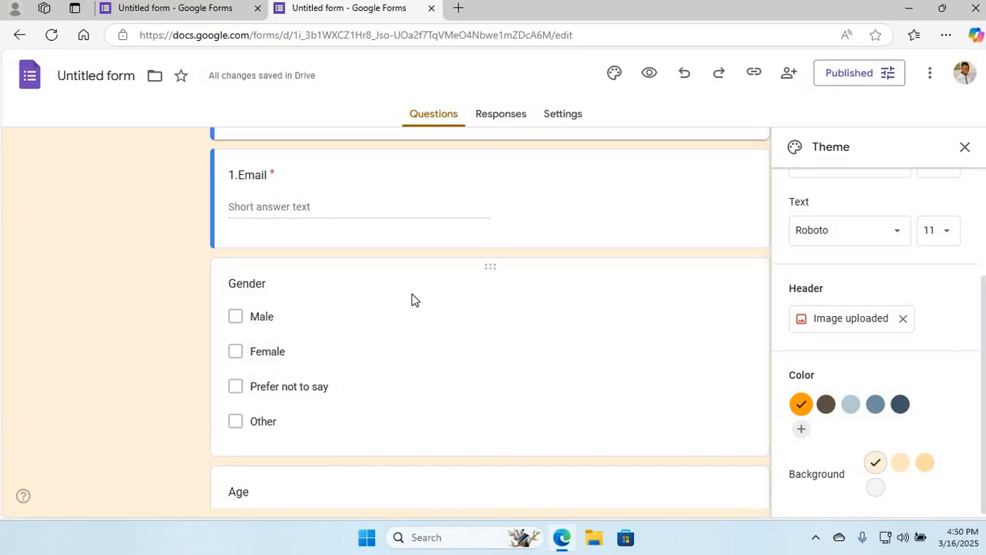
pyautogui.click(461, 13)
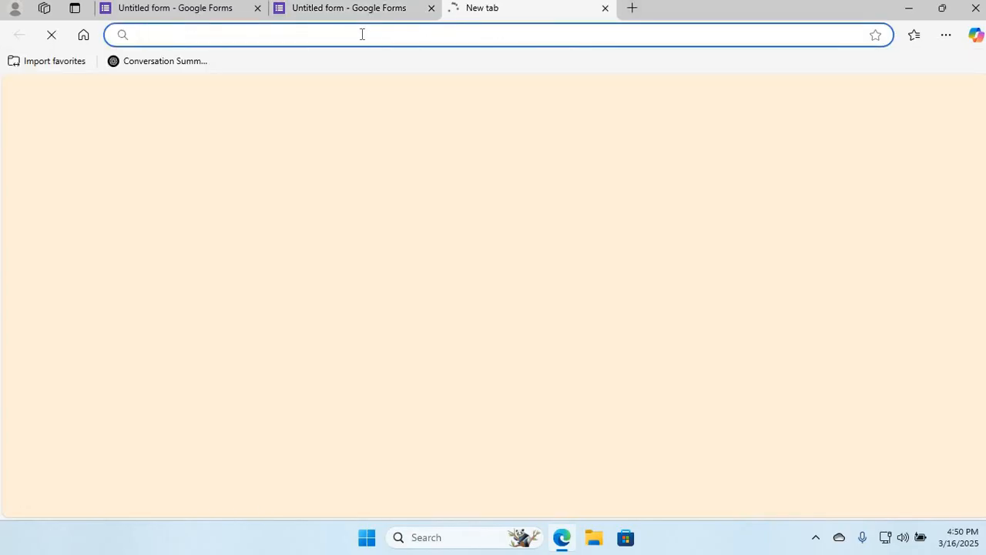
pyautogui.hotkey('ctrl', 'v')
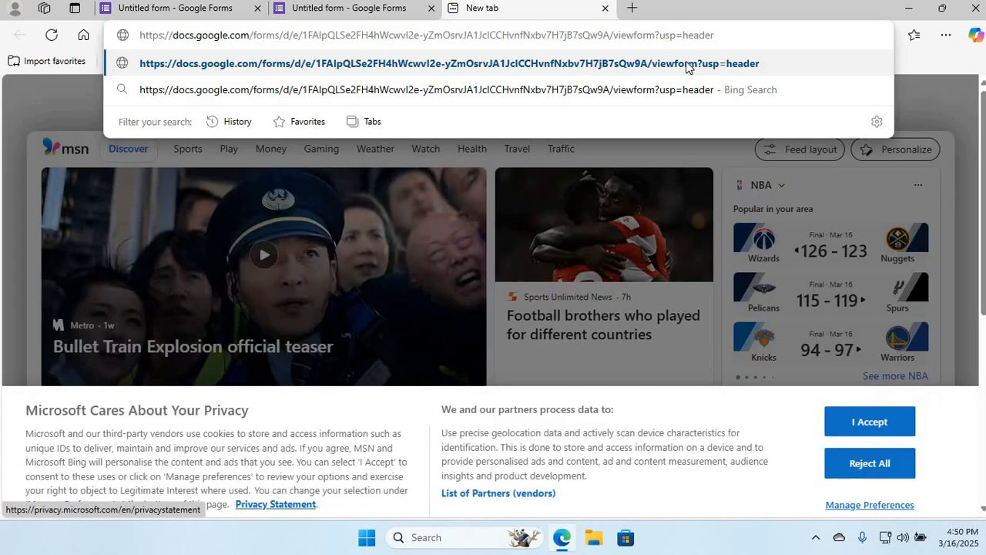
pyautogui.click(686, 64)
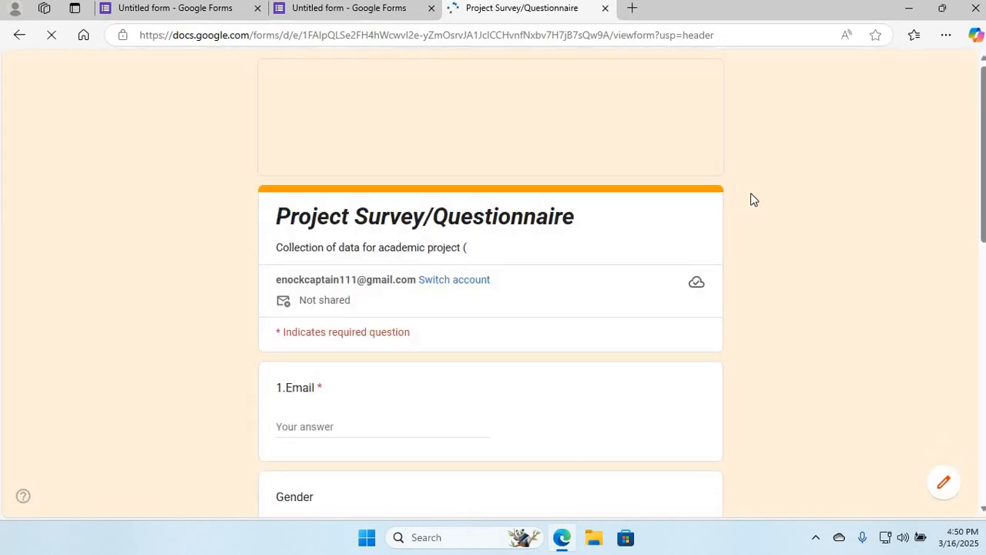
# Fill in the required Email question with the respondent's saved e-mail address
pyautogui.scroll(-1, 553, 219)
pyautogui.scroll(-1, 552, 219)
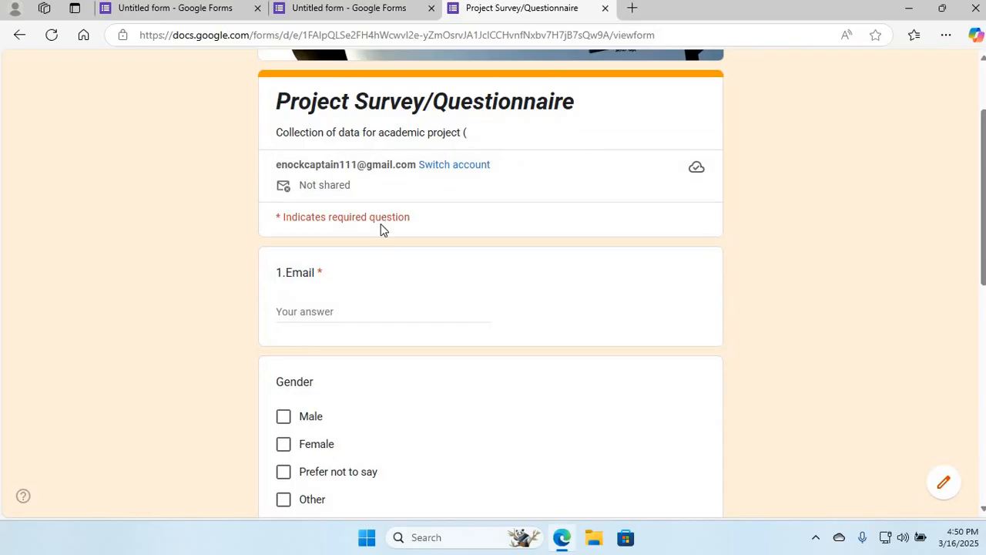
pyautogui.click(313, 310)
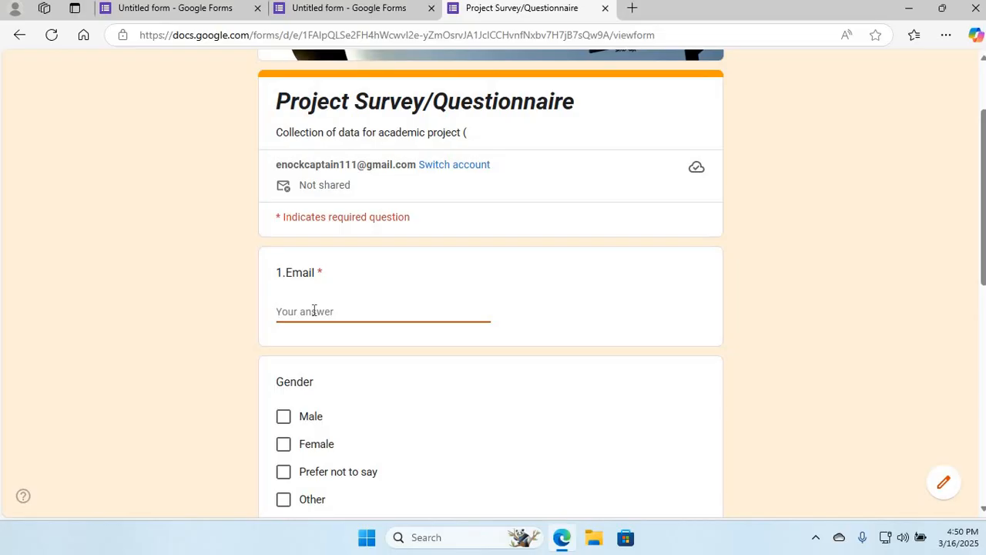
pyautogui.write('en')
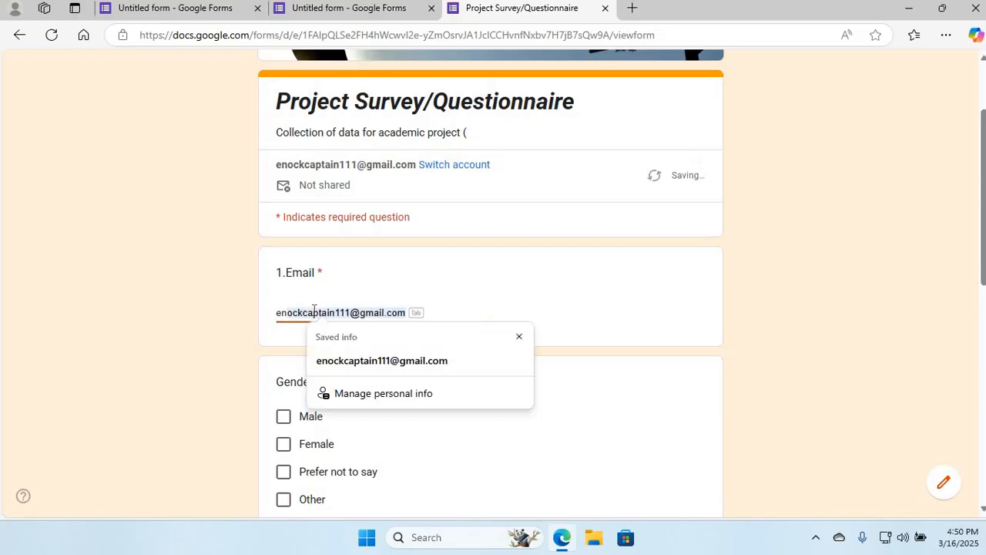
pyautogui.click(401, 367)
# Answer Gender with Male, Age with 21.40, and the question about taking part in the survey with Yes
pyautogui.scroll(-3, 517, 335)
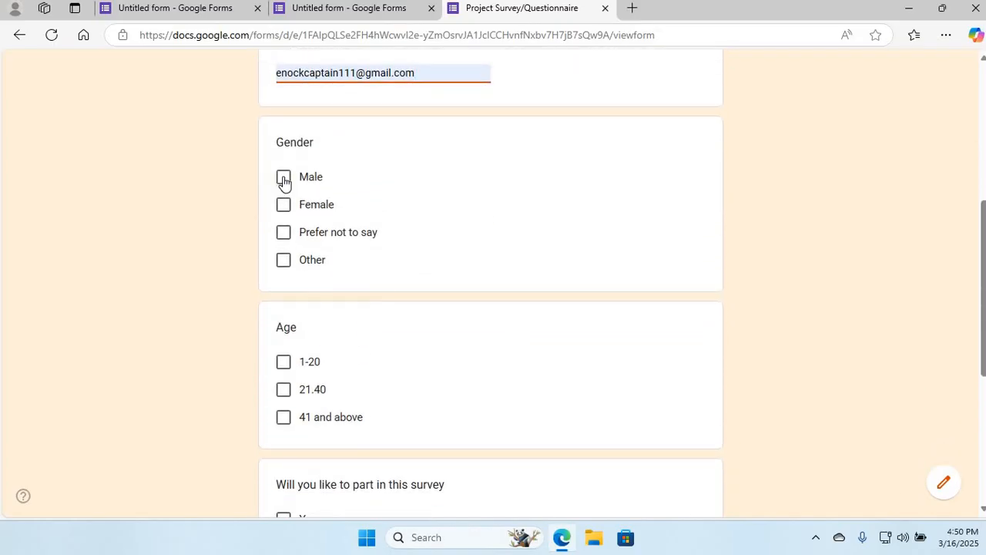
pyautogui.click(283, 180)
pyautogui.scroll(-2, 390, 244)
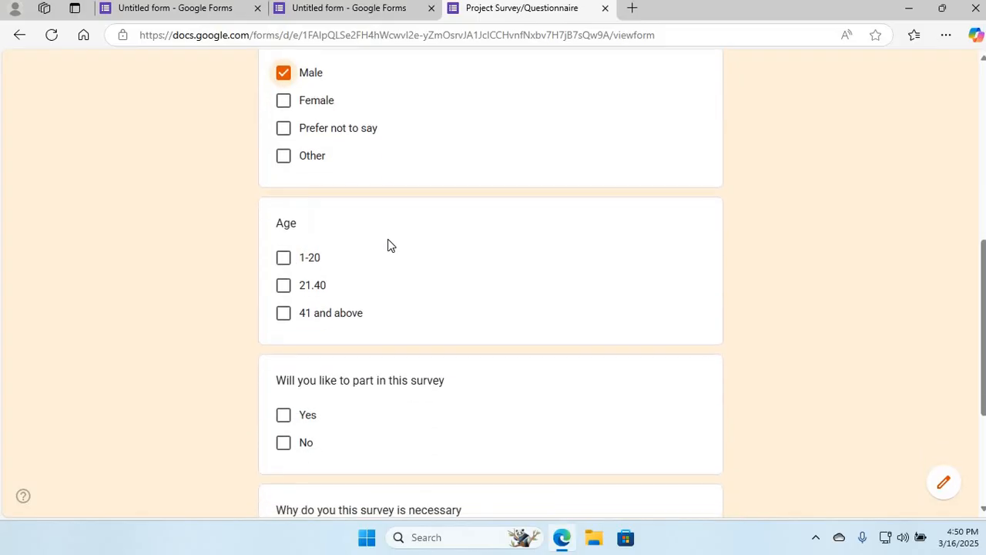
pyautogui.click(284, 267)
pyautogui.scroll(-2, 427, 308)
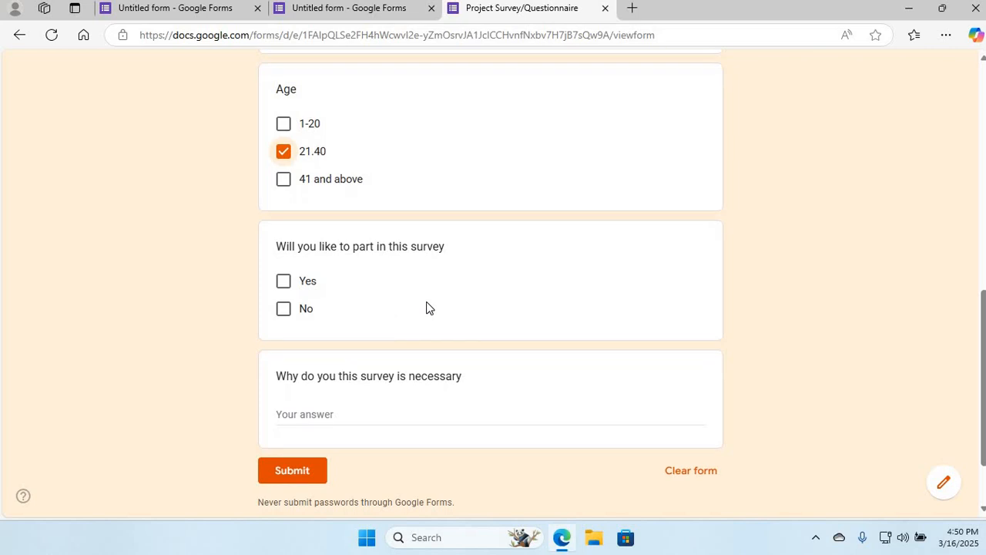
pyautogui.click(283, 282)
# Answer "No idea" to why the survey is necessary, check over all the answers, and submit the response
pyautogui.scroll(-2, 282, 287)
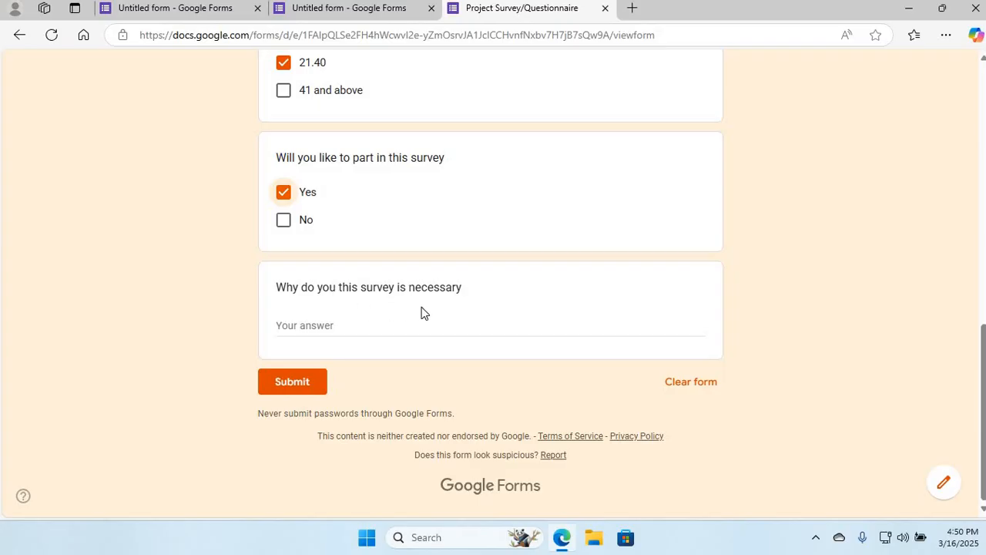
pyautogui.click(356, 326)
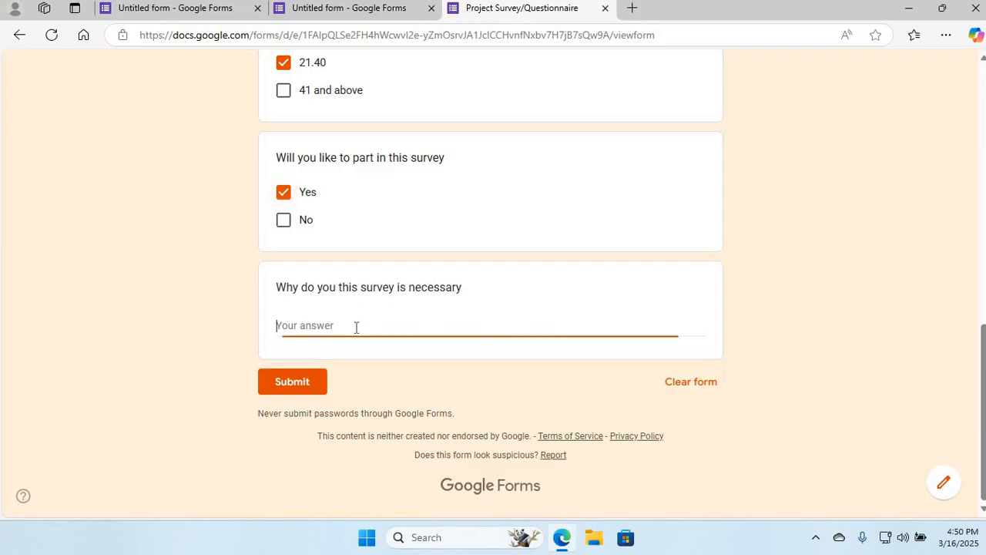
pyautogui.write('No ')
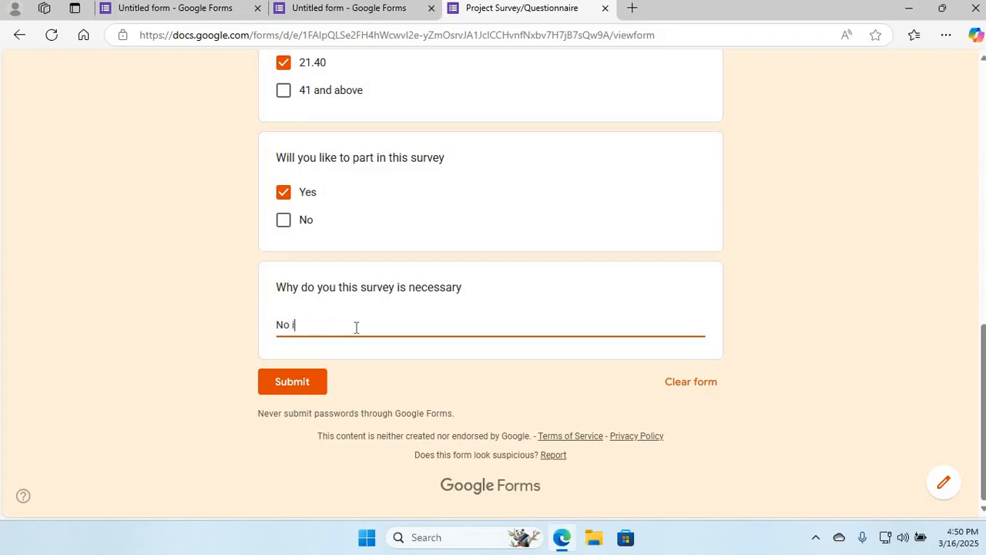
pyautogui.write('idea')
pyautogui.scroll(2, 468, 324)
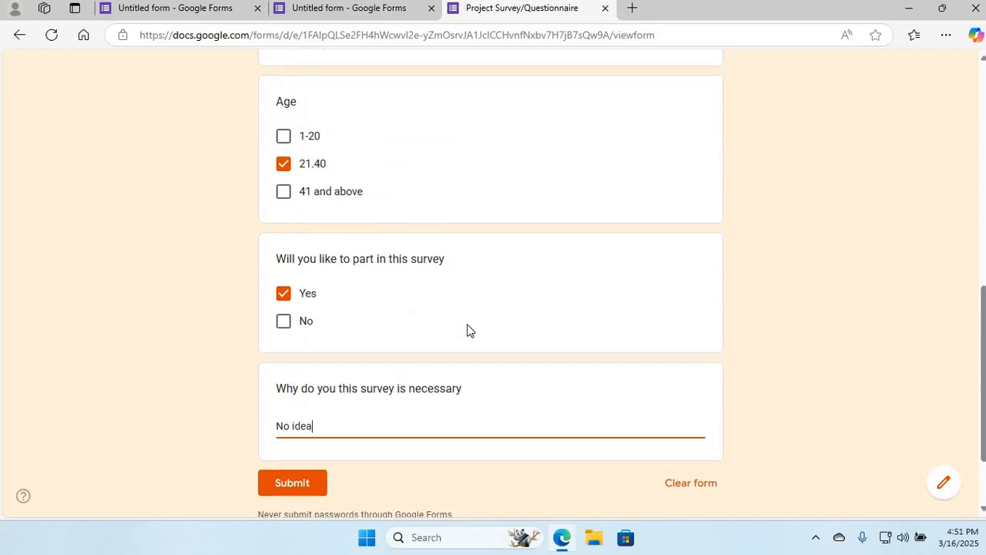
pyautogui.scroll(6, 467, 330)
pyautogui.scroll(-6, 467, 330)
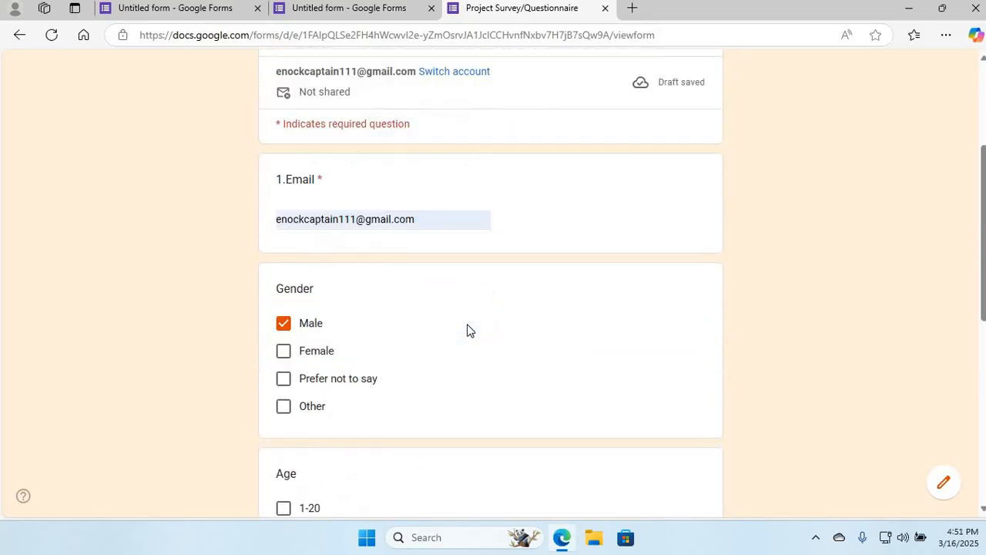
pyautogui.scroll(-3, 359, 376)
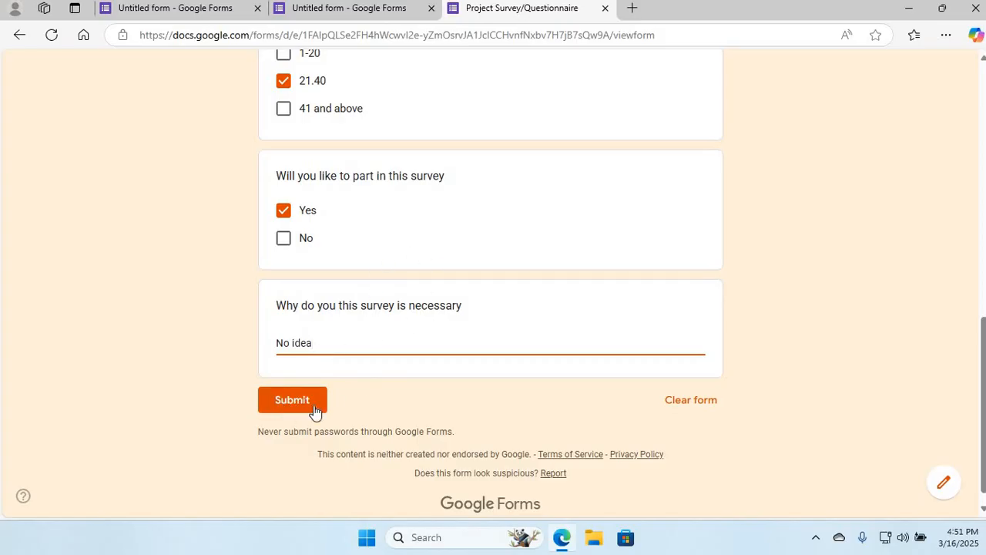
pyautogui.click(291, 400)
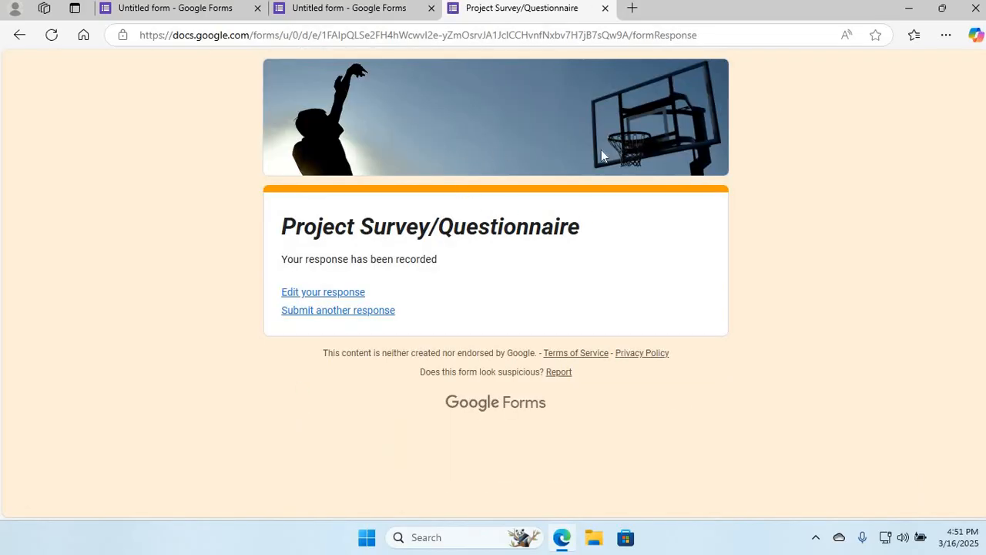
# Go back to the form editor and examine the response summary for every question
pyautogui.click(348, 11)
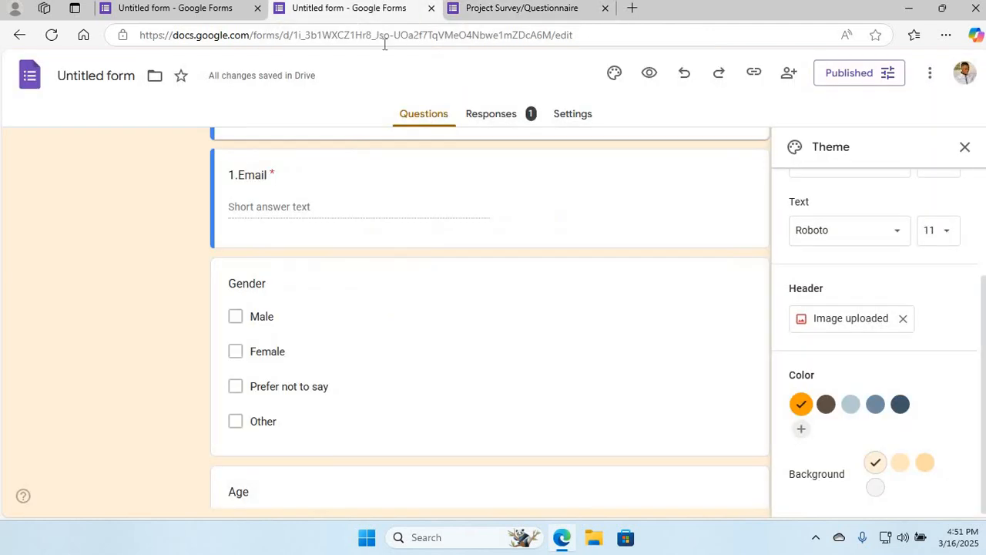
pyautogui.scroll(3, 404, 275)
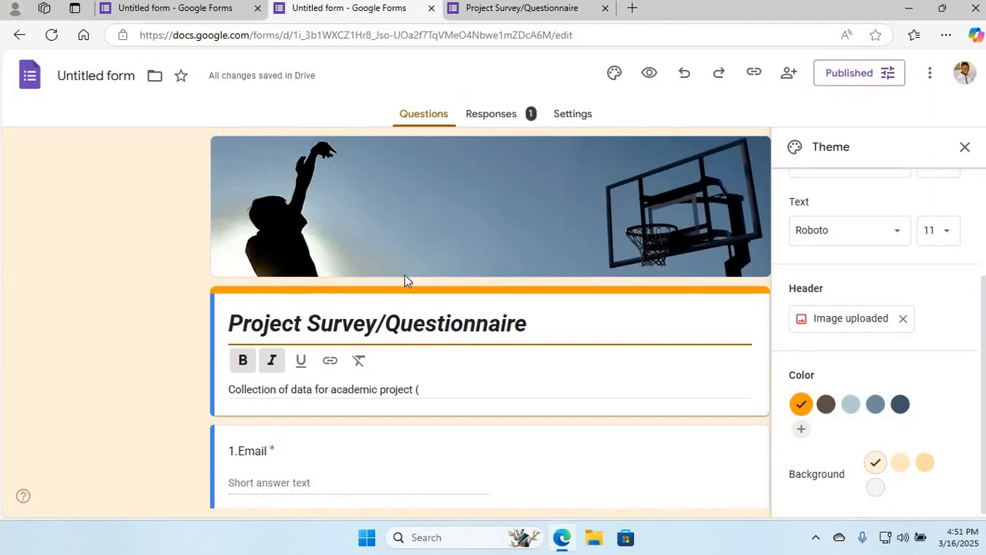
pyautogui.click(496, 121)
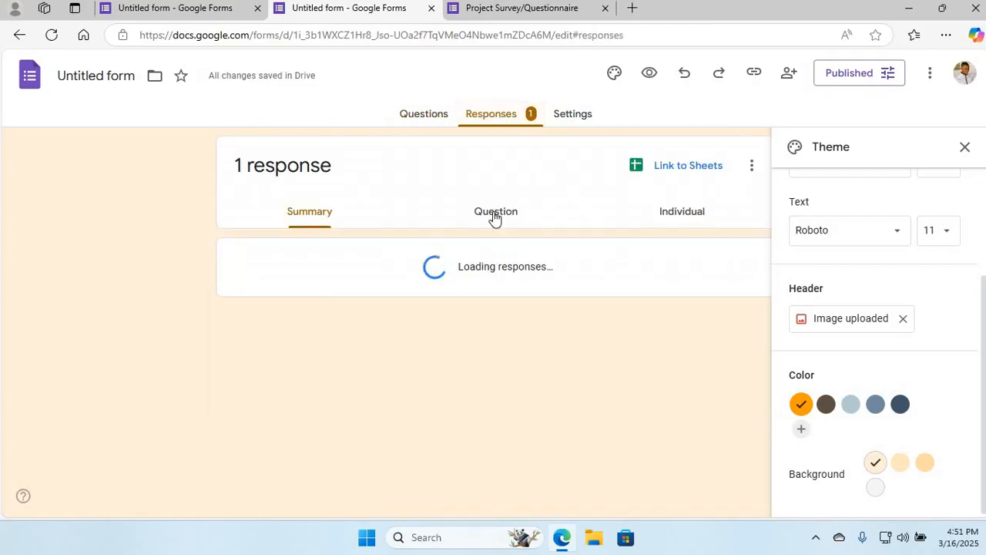
pyautogui.scroll(-2, 494, 217)
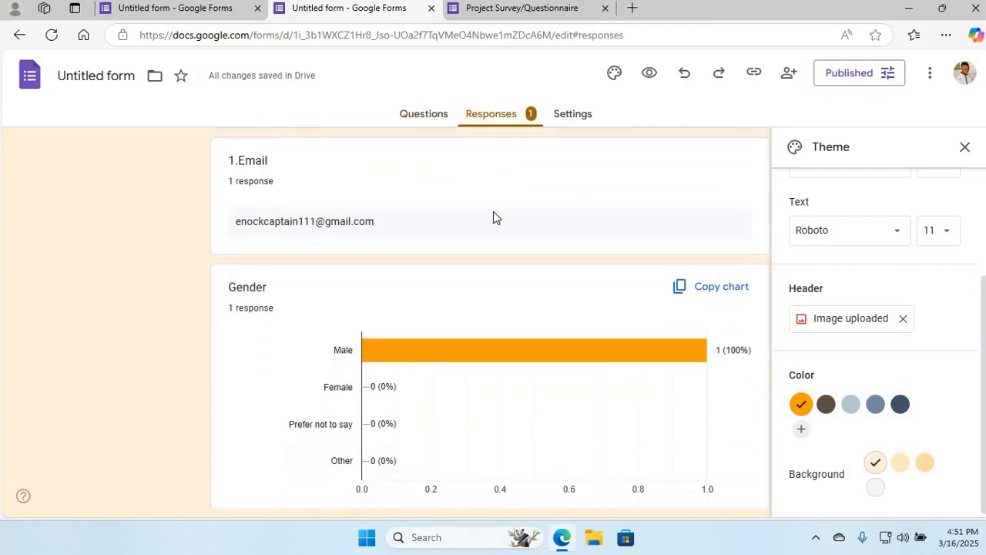
pyautogui.scroll(1, 493, 212)
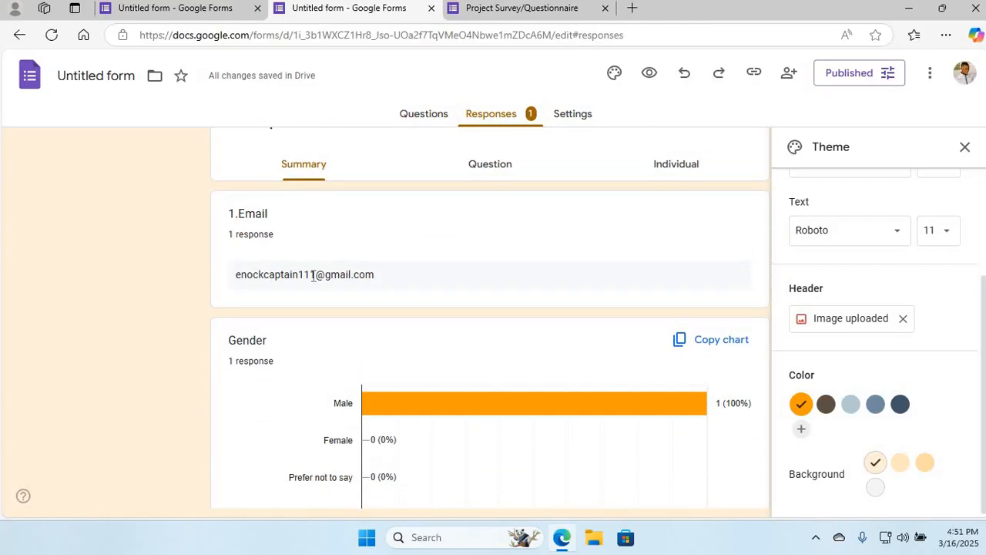
pyautogui.scroll(-2, 313, 304)
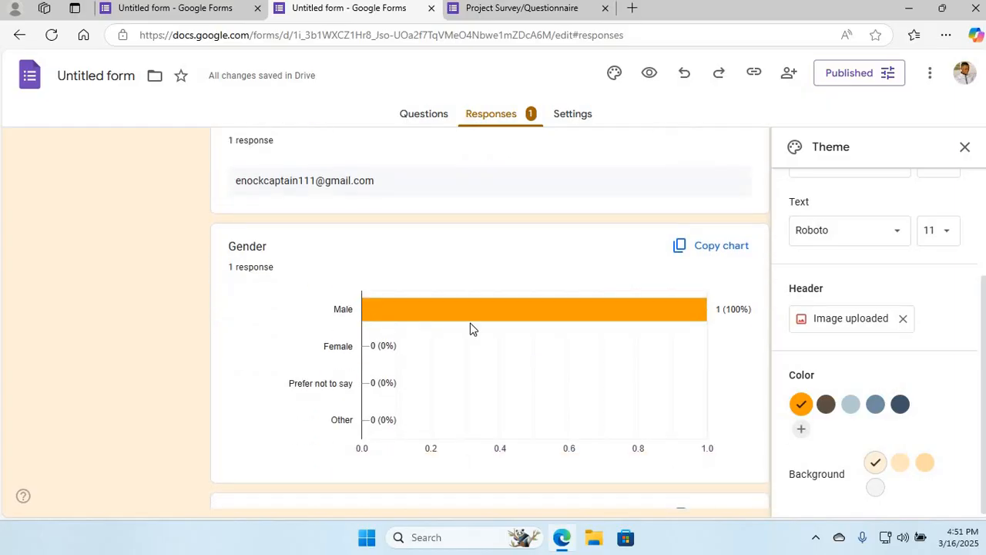
pyautogui.scroll(-5, 493, 337)
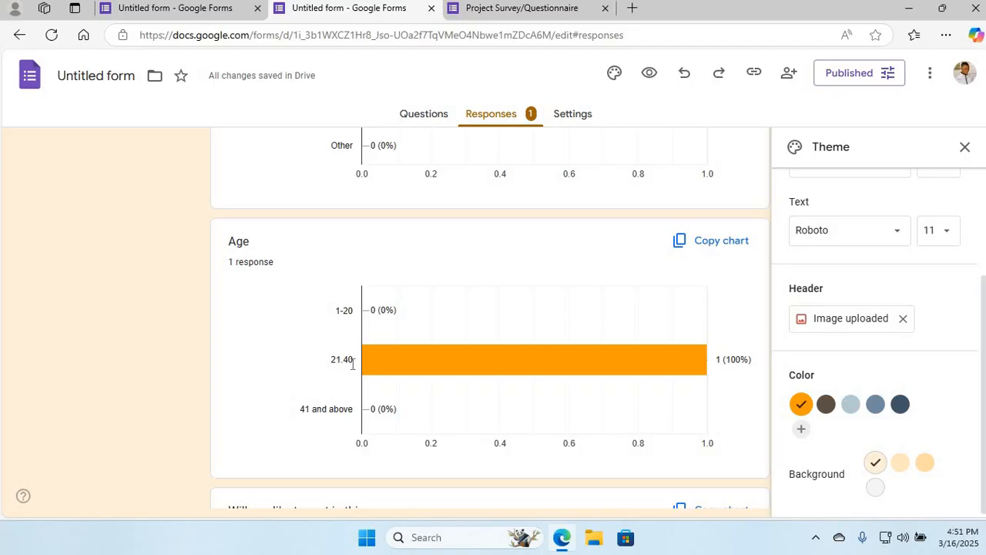
pyautogui.scroll(-2, 580, 362)
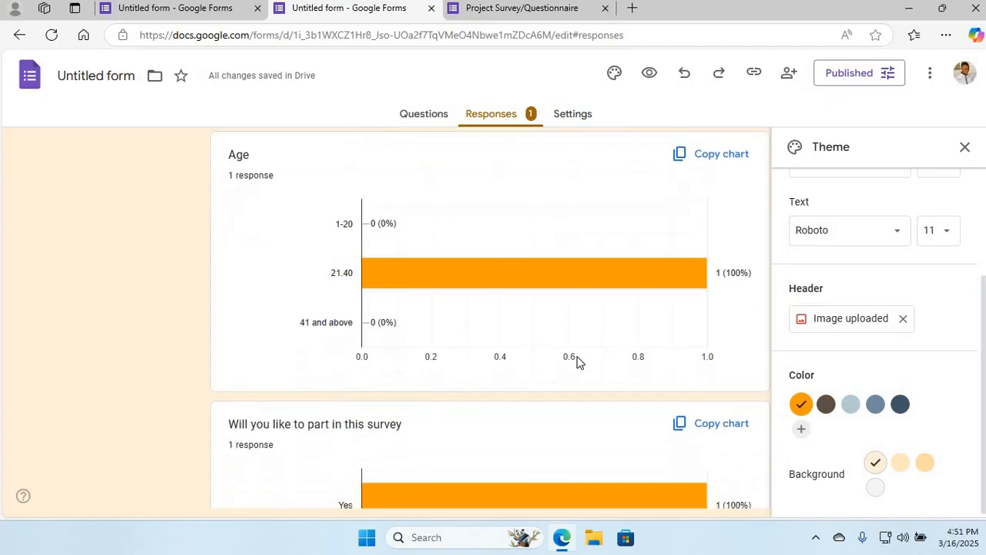
pyautogui.scroll(-4, 579, 360)
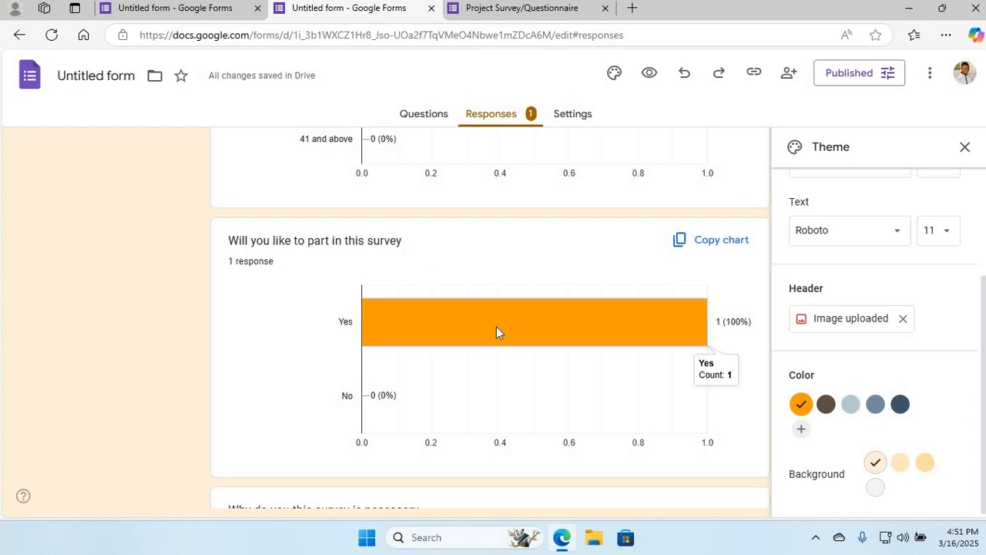
pyautogui.scroll(-3, 467, 378)
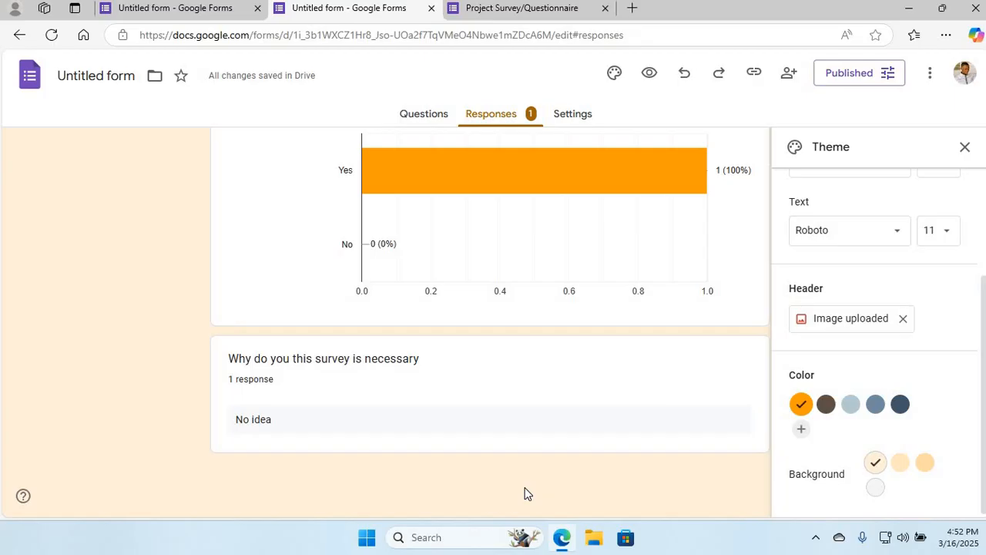
pyautogui.scroll(10, 460, 231)
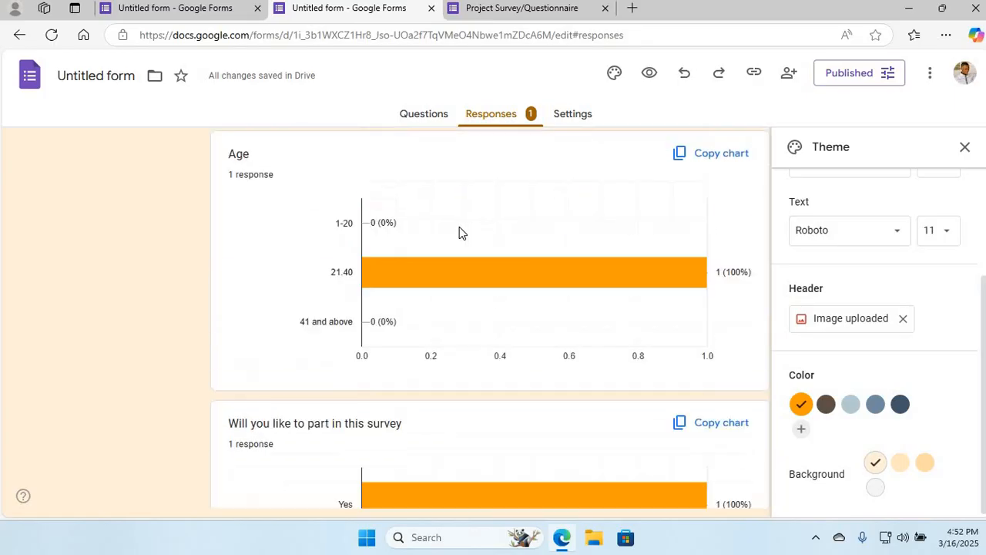